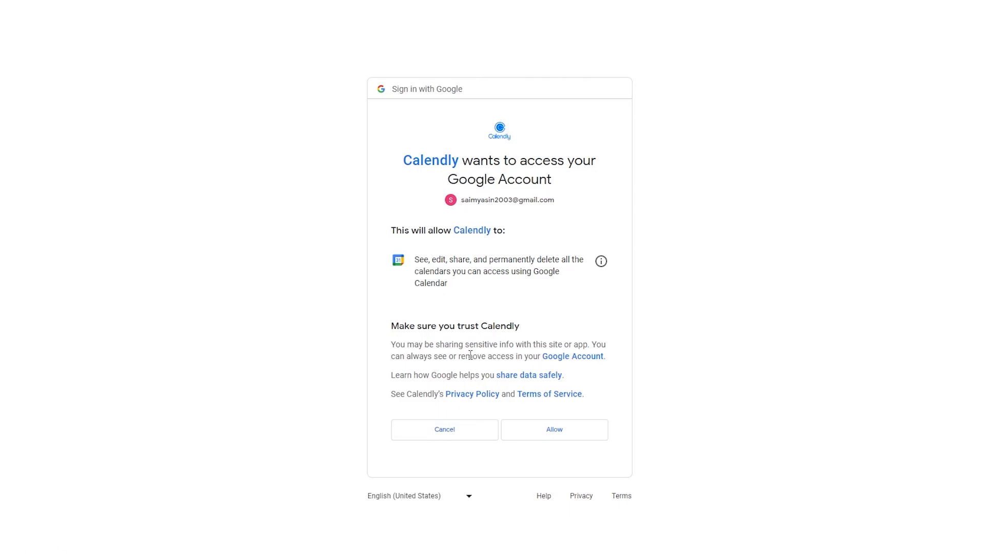
Step: Try to sign up by allowing Calendly to access the initially chosen Google account
{"action": "left_click_drag", "start_coordinate": [372, 303], "coordinate": [688, 380]}
{"action": "left_click", "coordinate": [626, 349]}
{"action": "left_click", "coordinate": [567, 430]}
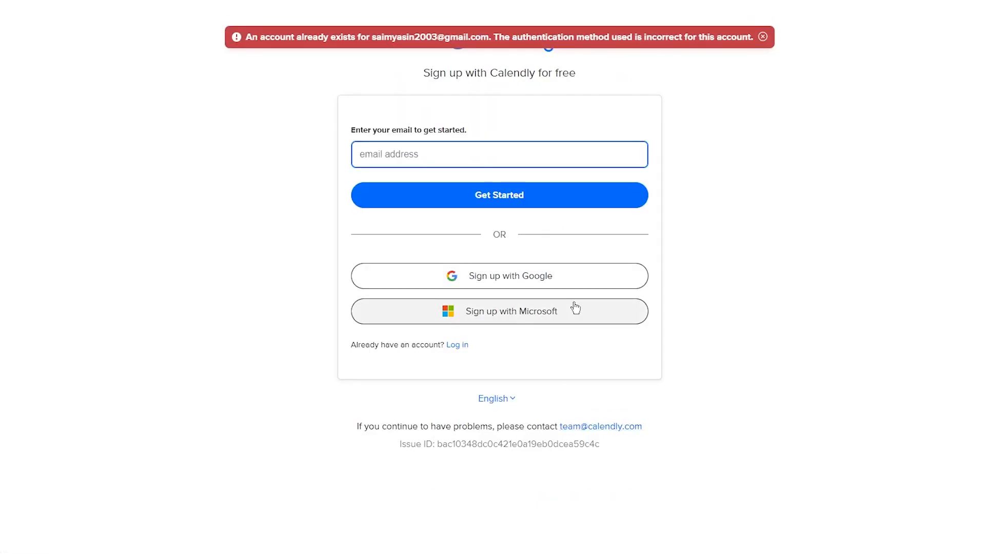
Step: Sign up with a different Google account and allow Calendly to access its calendars
{"action": "left_click", "coordinate": [542, 287]}
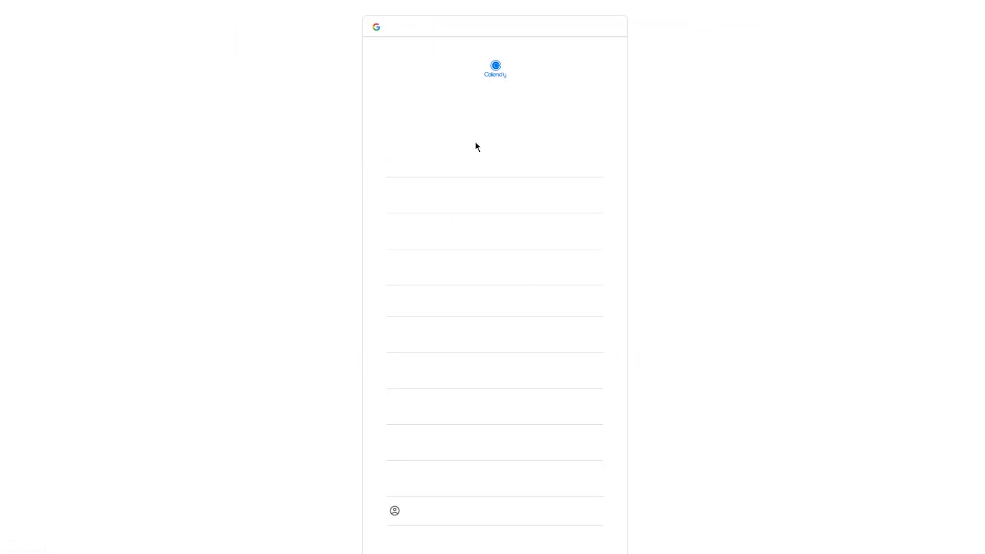
{"action": "left_click", "coordinate": [484, 161]}
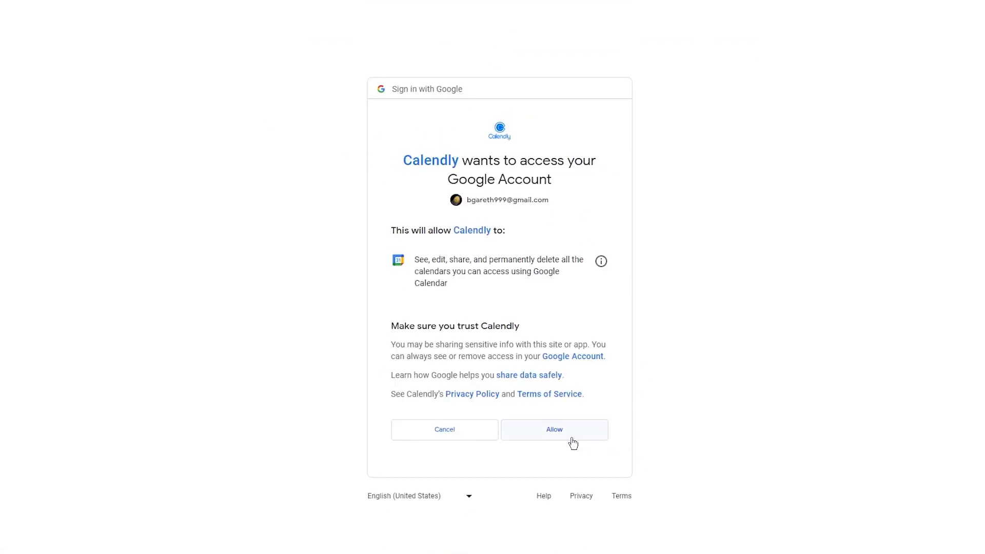
{"action": "left_click", "coordinate": [585, 437]}
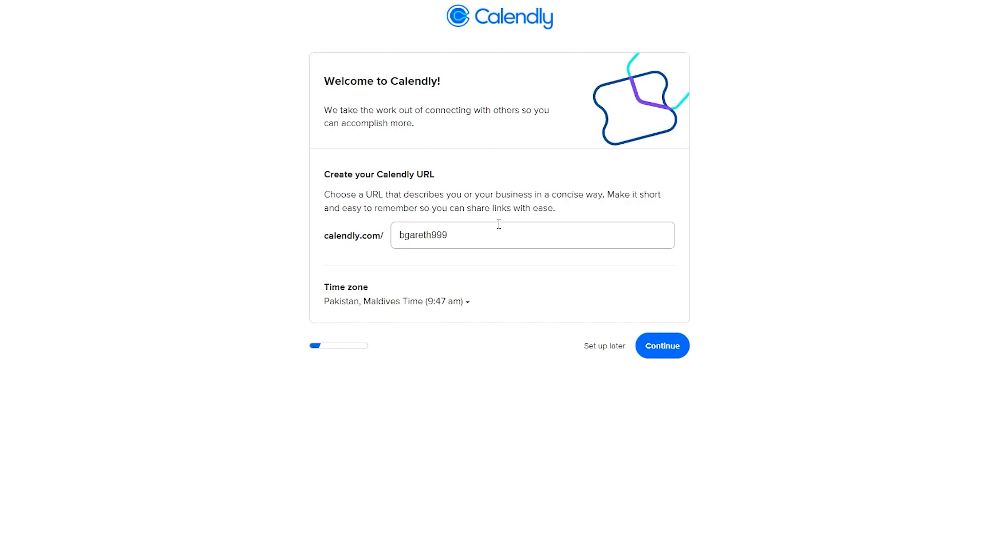
Step: Set the Calendly URL name to "johnlh", keep the Pakistan, Maldives time zone and continue the setup
{"action": "left_click_drag", "start_coordinate": [325, 77], "coordinate": [530, 148]}
{"action": "left_click", "coordinate": [362, 112]}
{"action": "left_click_drag", "start_coordinate": [322, 191], "coordinate": [577, 213]}
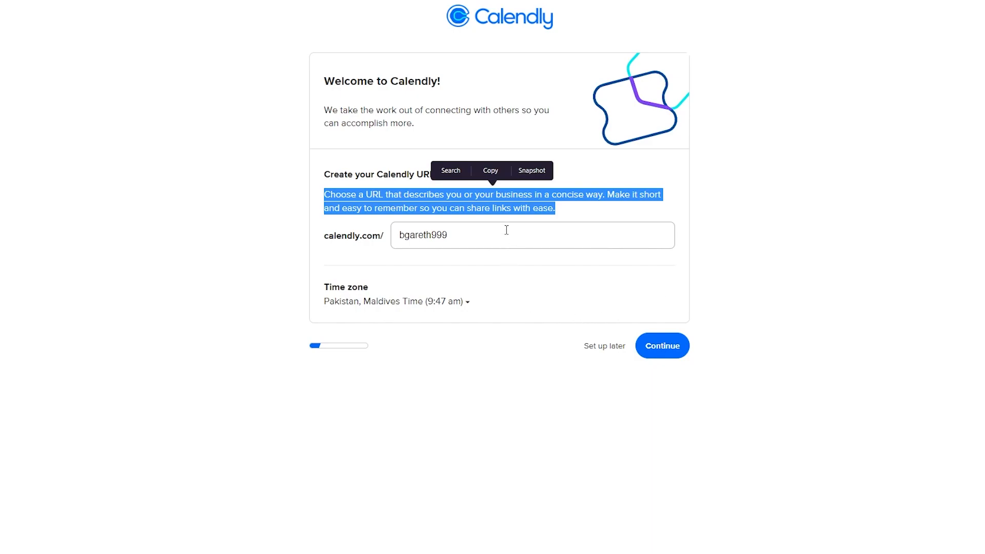
{"action": "left_click_drag", "start_coordinate": [506, 231], "coordinate": [399, 235]}
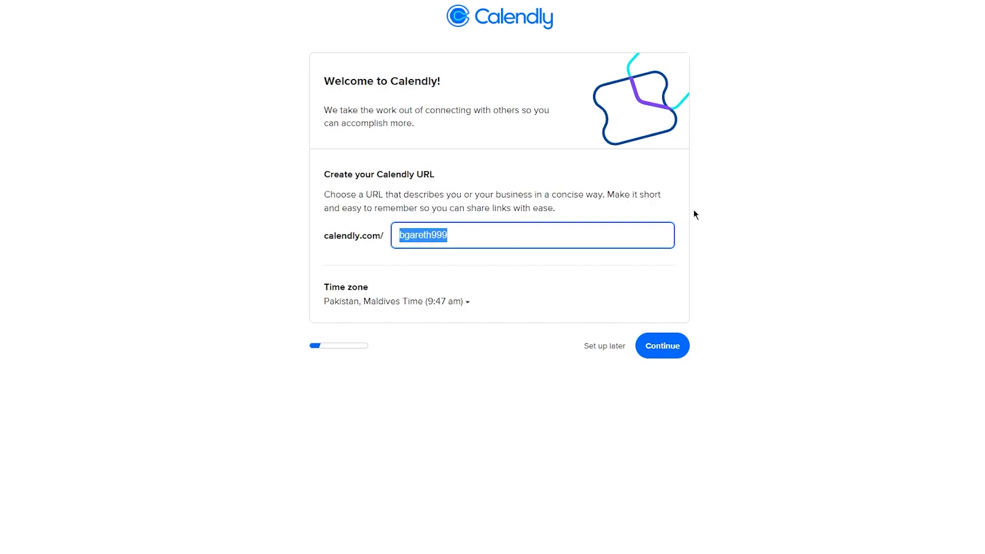
{"action": "key", "text": "BackSpace"}
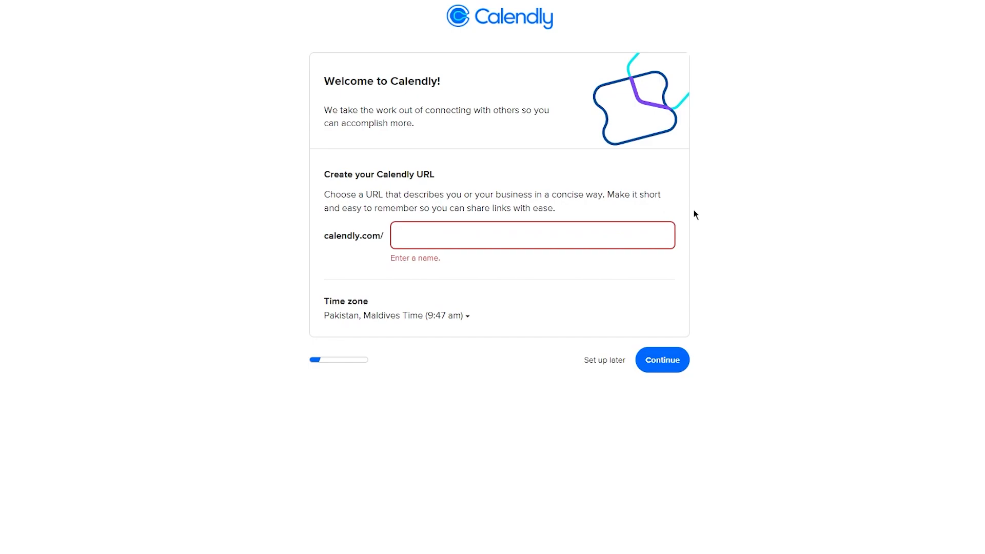
{"action": "type", "text": "johnlh"}
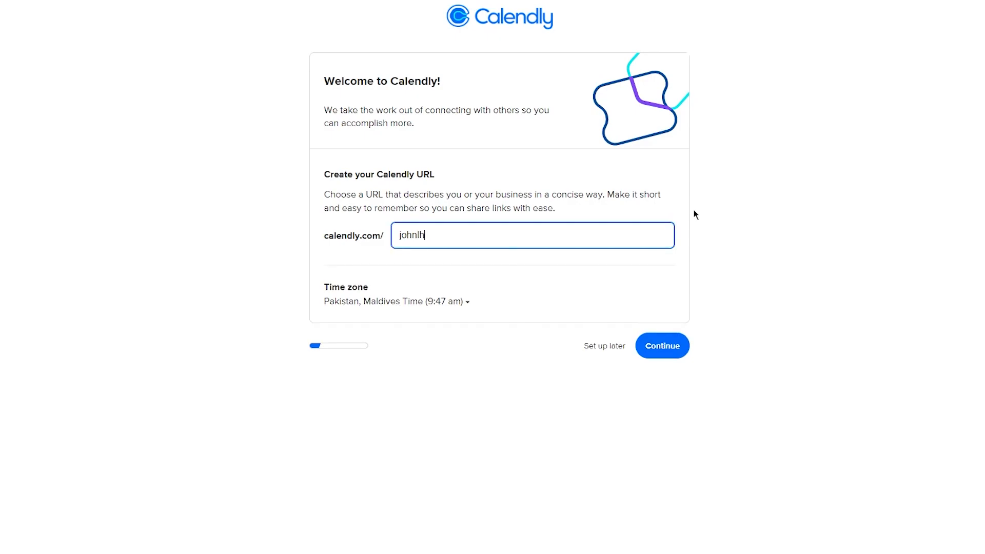
{"action": "left_click", "coordinate": [702, 216]}
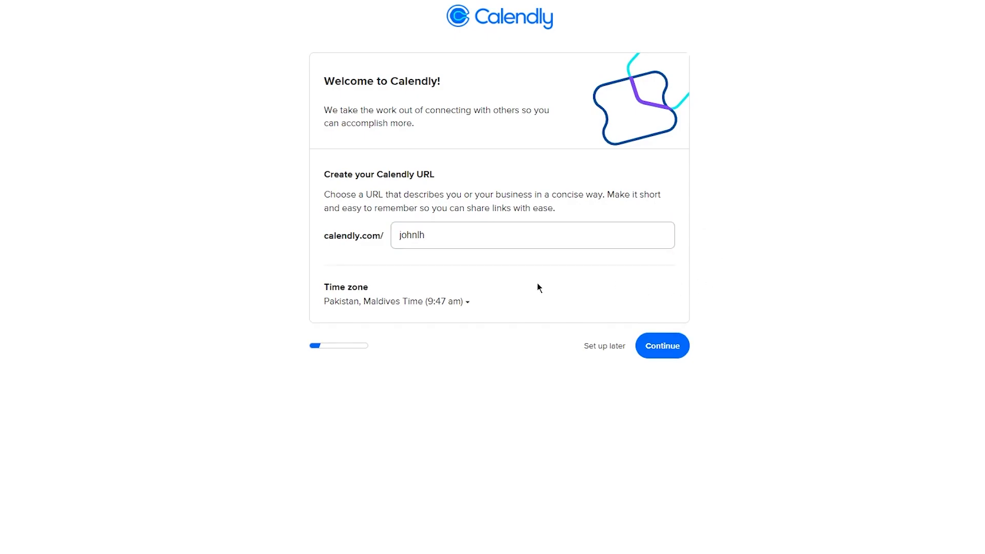
{"action": "left_click", "coordinate": [435, 237]}
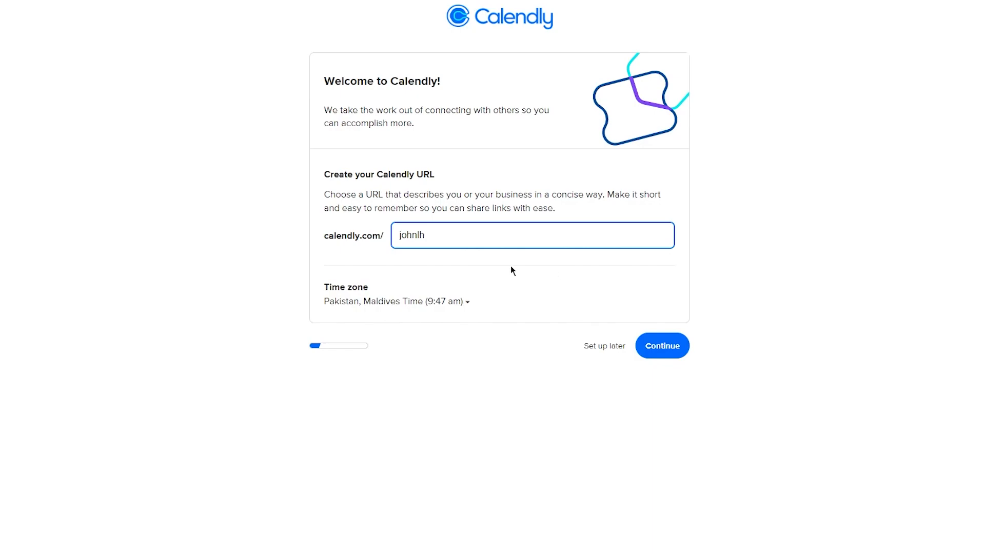
{"action": "left_click", "coordinate": [727, 262]}
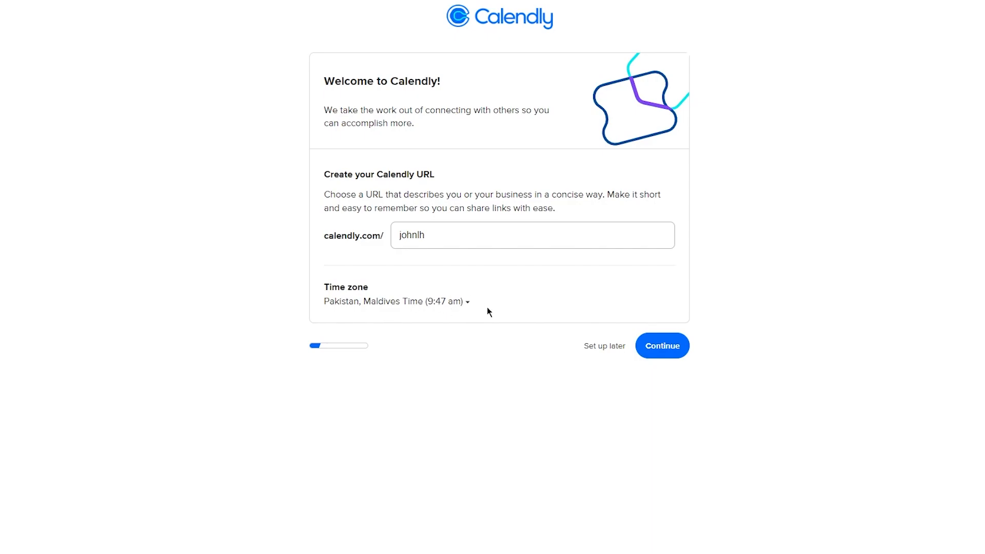
{"action": "left_click", "coordinate": [664, 344]}
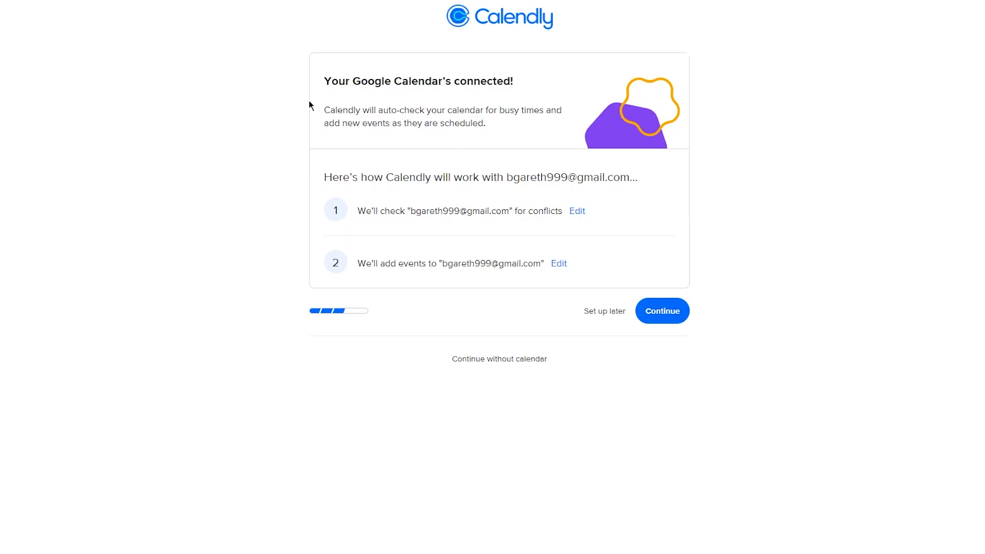
Step: Review how Calendly works with the connected Google Calendar and accept the default conflict-check and add-events settings
{"action": "left_click_drag", "start_coordinate": [337, 110], "coordinate": [511, 126]}
{"action": "left_click", "coordinate": [508, 126]}
{"action": "left_click_drag", "start_coordinate": [319, 182], "coordinate": [653, 180]}
{"action": "left_click", "coordinate": [749, 179]}
{"action": "left_click_drag", "start_coordinate": [718, 102], "coordinate": [728, 192]}
{"action": "left_click", "coordinate": [754, 219]}
{"action": "left_click", "coordinate": [646, 313]}
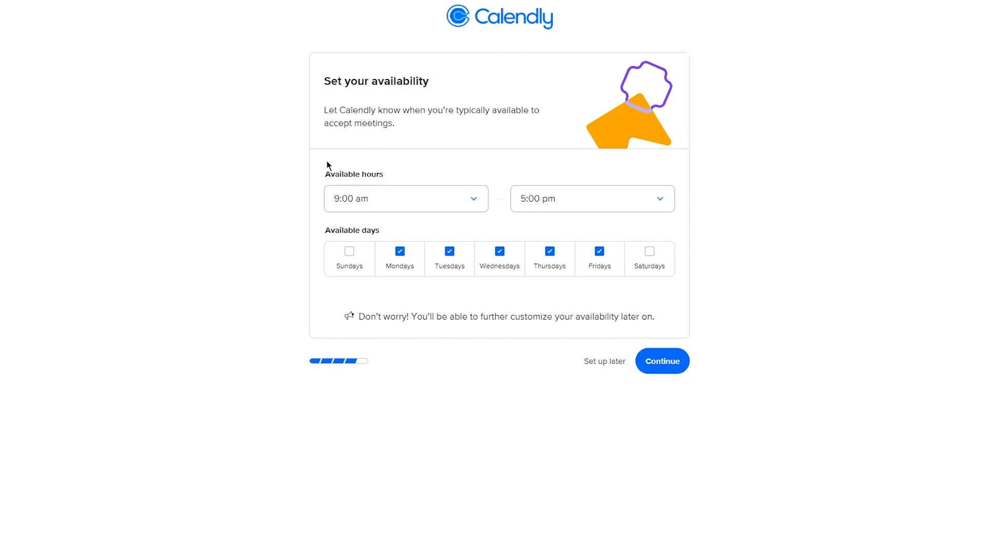
Step: Review the start-time choices and accept the proposed availability of 9:00 am to 5:00 pm, Mondays to Fridays
{"action": "left_click_drag", "start_coordinate": [286, 178], "coordinate": [561, 172]}
{"action": "left_click", "coordinate": [451, 199]}
{"action": "scroll", "coordinate": [438, 249], "scroll_direction": "down", "scroll_amount": 2}
{"action": "scroll", "coordinate": [431, 275], "scroll_direction": "up", "scroll_amount": 5}
{"action": "scroll", "coordinate": [431, 275], "scroll_direction": "down", "scroll_amount": 1}
{"action": "left_click", "coordinate": [475, 204]}
{"action": "left_click", "coordinate": [660, 361]}
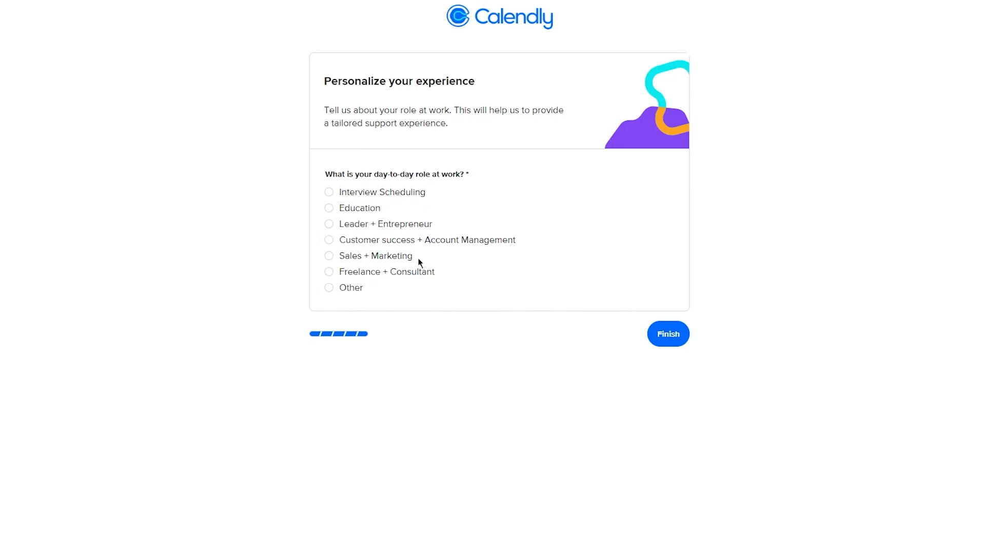
Step: Choose "Freelance + Consultant" as the day-to-day work role and finish the account setup
{"action": "left_click", "coordinate": [329, 289]}
{"action": "left_click", "coordinate": [329, 274]}
{"action": "left_click", "coordinate": [669, 337]}
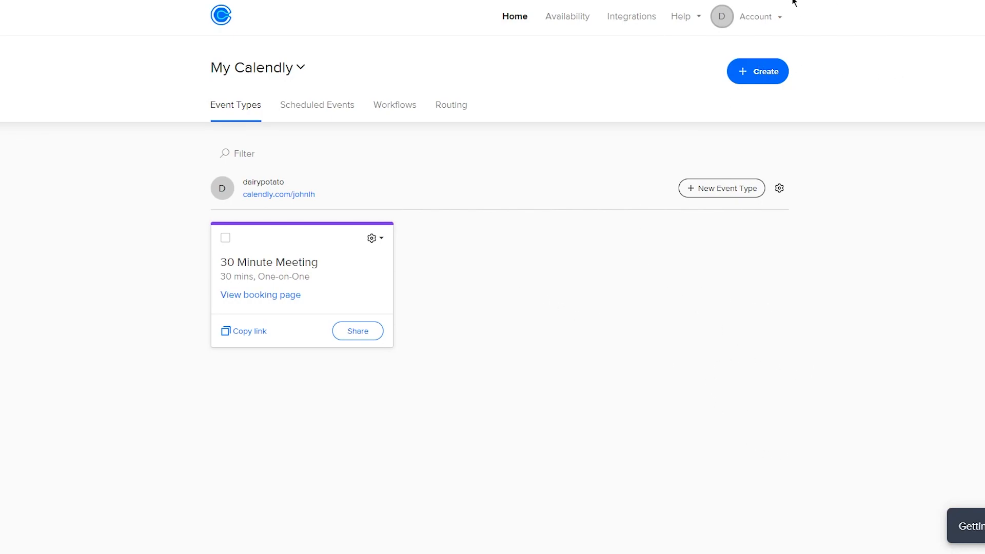
Step: Open the account's Calendar Connections page to view the connected calendar and its configuration
{"action": "left_click", "coordinate": [734, 18]}
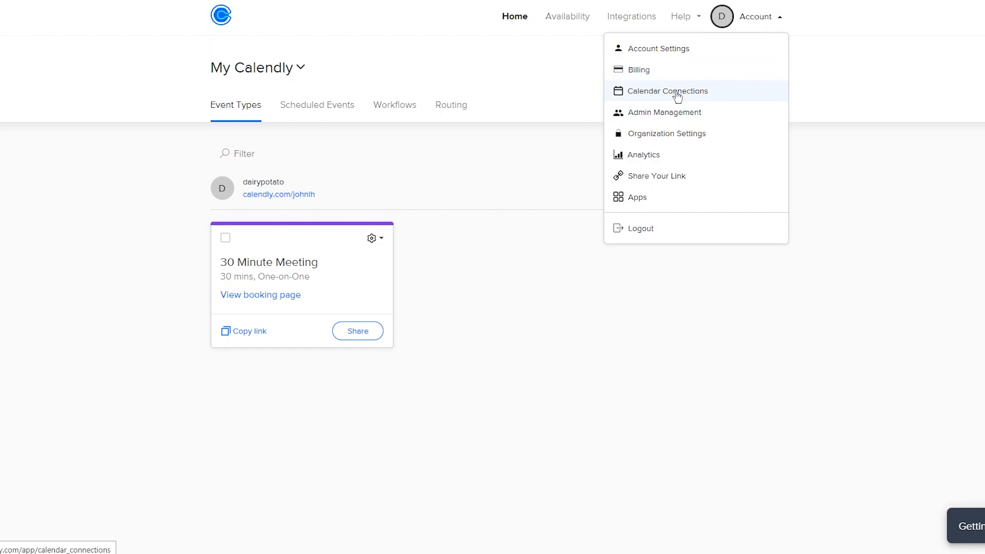
{"action": "left_click", "coordinate": [717, 99]}
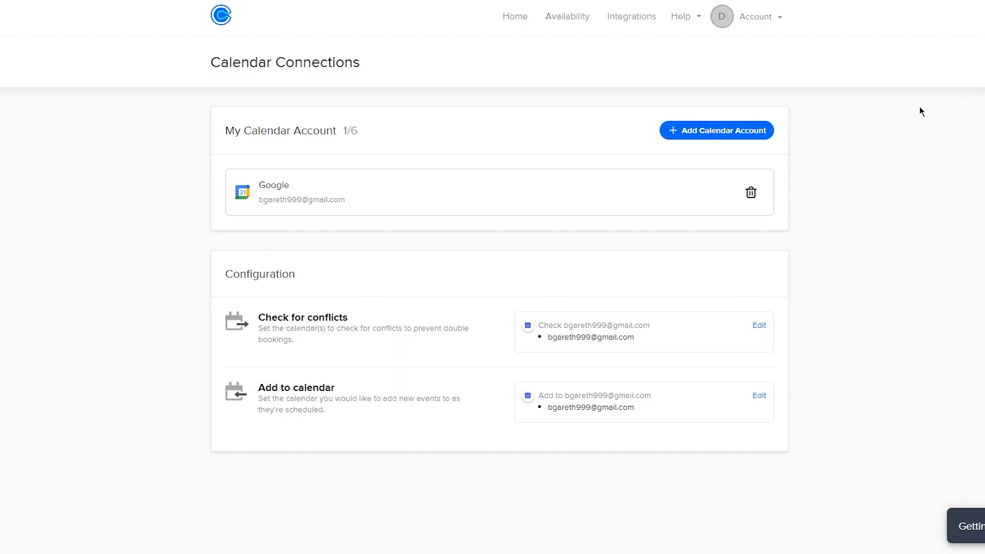
Step: Open the account's Billing page and read the trial notice and the features of the Teams plan
{"action": "left_click", "coordinate": [729, 23]}
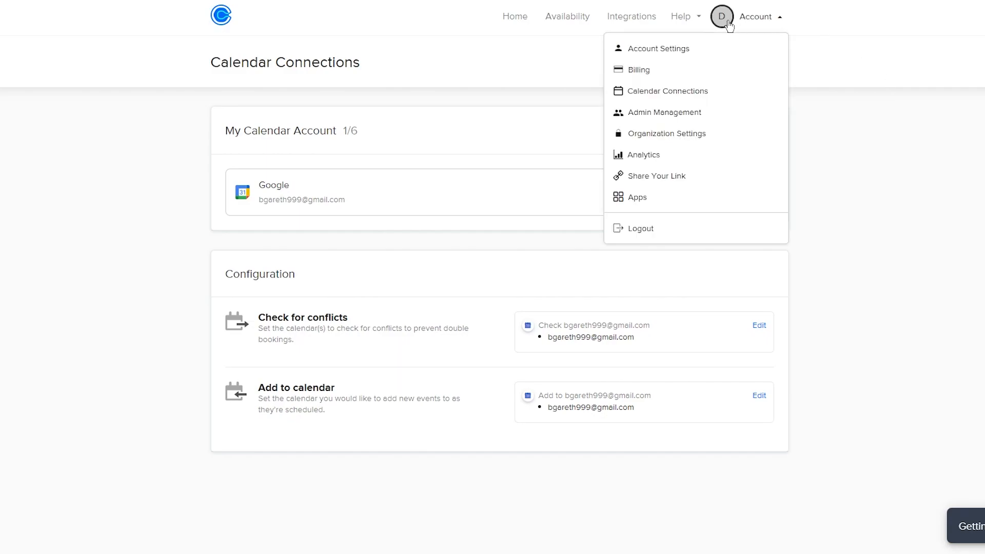
{"action": "left_click", "coordinate": [675, 71]}
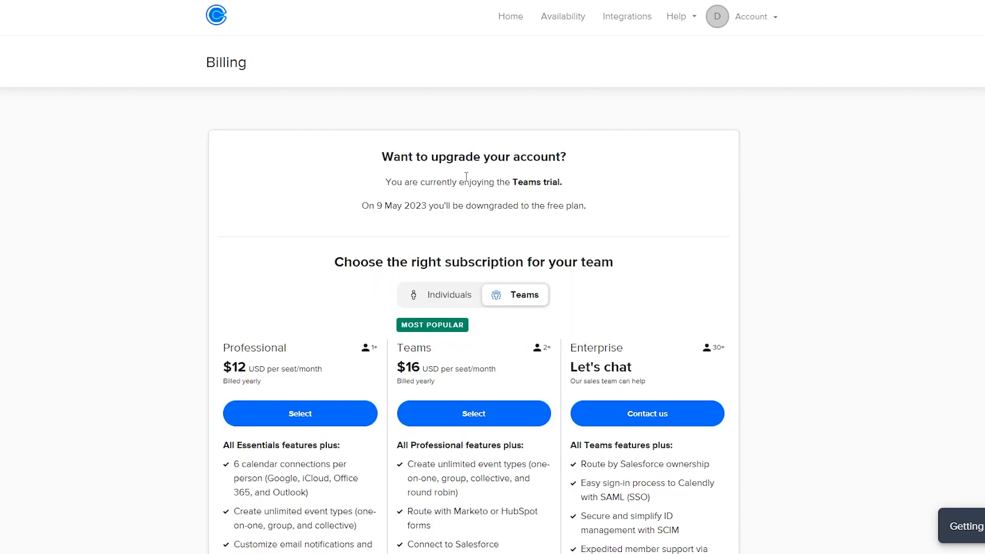
{"action": "left_click_drag", "start_coordinate": [386, 182], "coordinate": [590, 191]}
{"action": "left_click", "coordinate": [592, 192]}
{"action": "scroll", "coordinate": [592, 191], "scroll_direction": "down", "scroll_amount": 5}
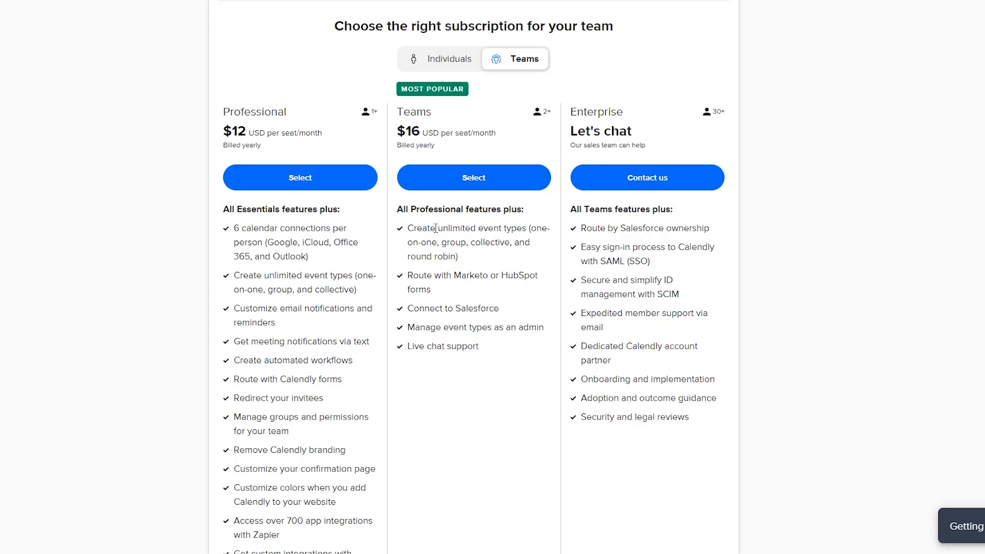
{"action": "left_click_drag", "start_coordinate": [403, 208], "coordinate": [480, 308]}
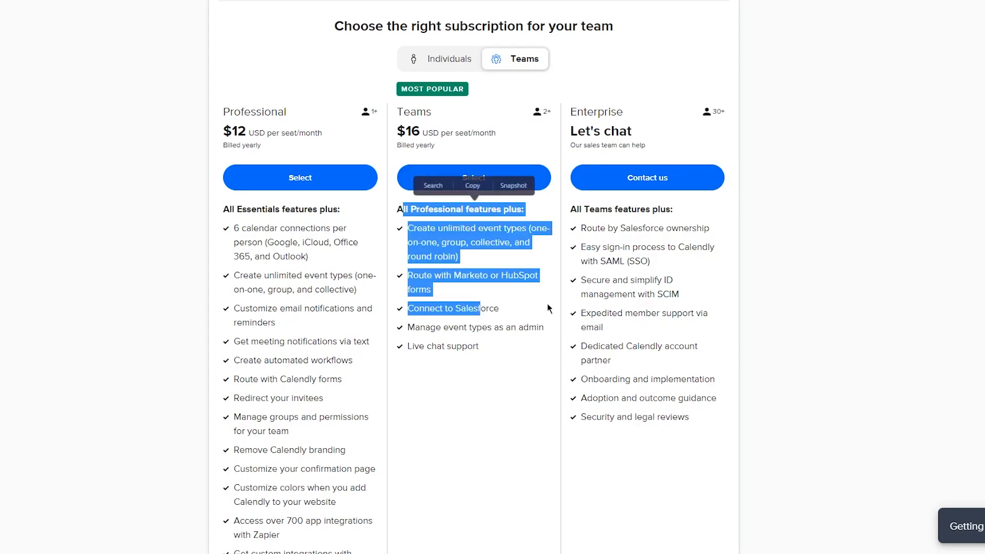
{"action": "left_click", "coordinate": [826, 283]}
{"action": "scroll", "coordinate": [947, 270], "scroll_direction": "up", "scroll_amount": 5}
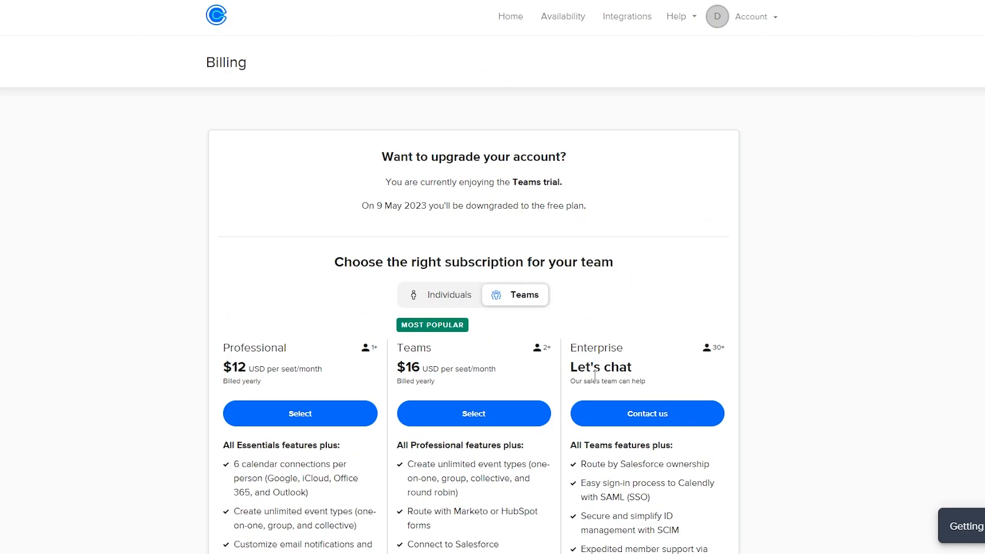
Step: Compare the Individuals subscriptions with the Teams subscriptions and look through the team plans' feature lists
{"action": "left_click", "coordinate": [449, 308]}
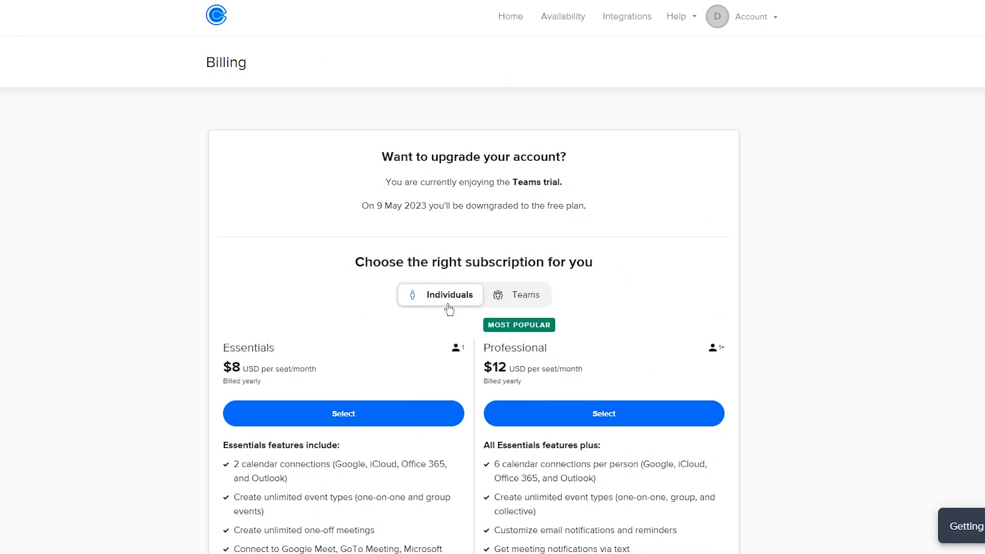
{"action": "left_click", "coordinate": [513, 300]}
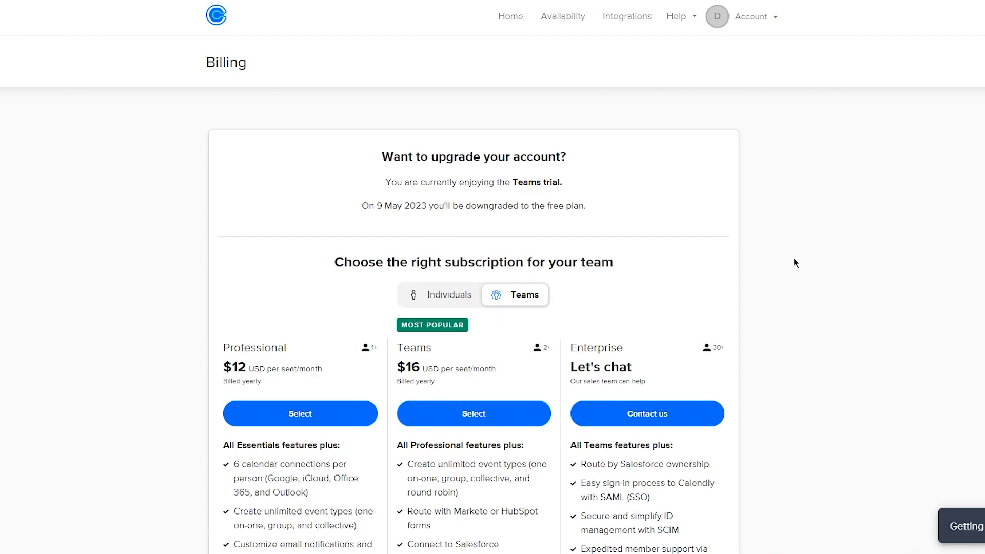
{"action": "scroll", "coordinate": [793, 259], "scroll_direction": "down", "scroll_amount": 3}
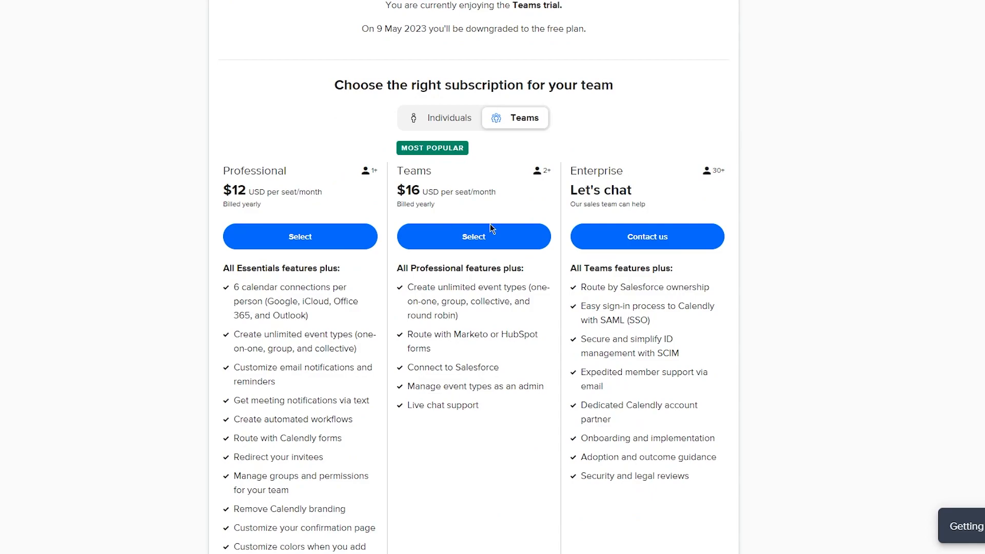
{"action": "scroll", "coordinate": [249, 227], "scroll_direction": "down", "scroll_amount": 2}
{"action": "scroll", "coordinate": [251, 225], "scroll_direction": "up", "scroll_amount": 5}
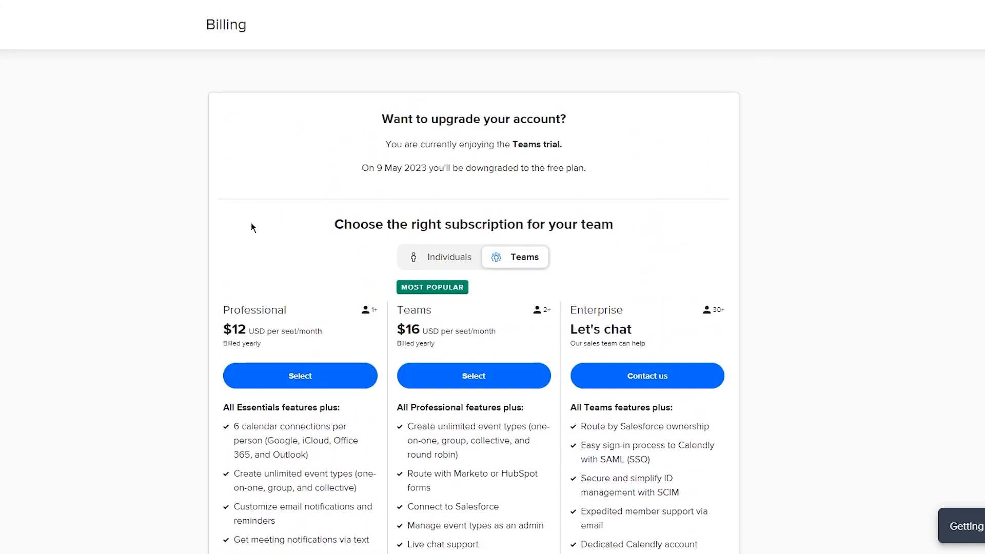
{"action": "scroll", "coordinate": [250, 225], "scroll_direction": "down", "scroll_amount": 3}
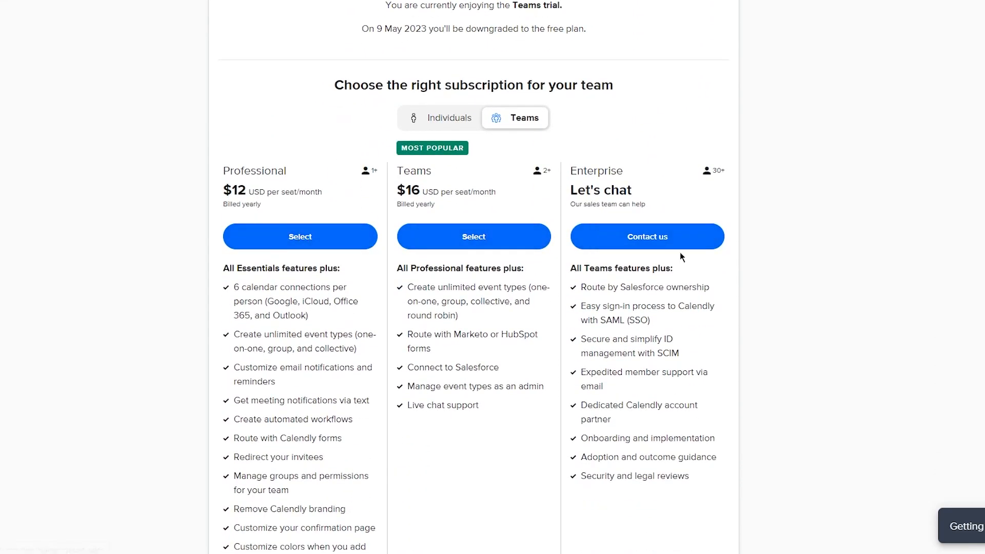
{"action": "scroll", "coordinate": [882, 251], "scroll_direction": "down", "scroll_amount": 7}
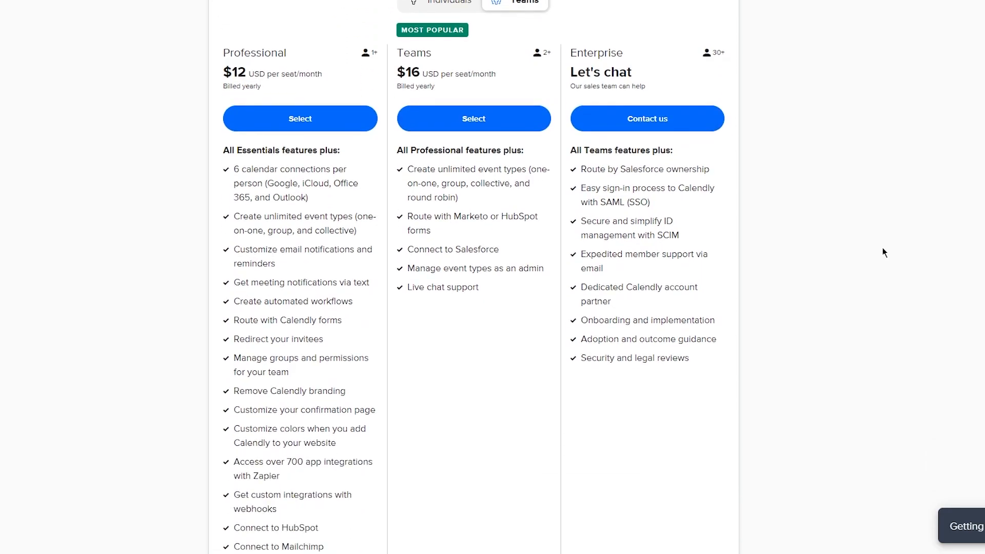
{"action": "scroll", "coordinate": [882, 251], "scroll_direction": "up", "scroll_amount": 7}
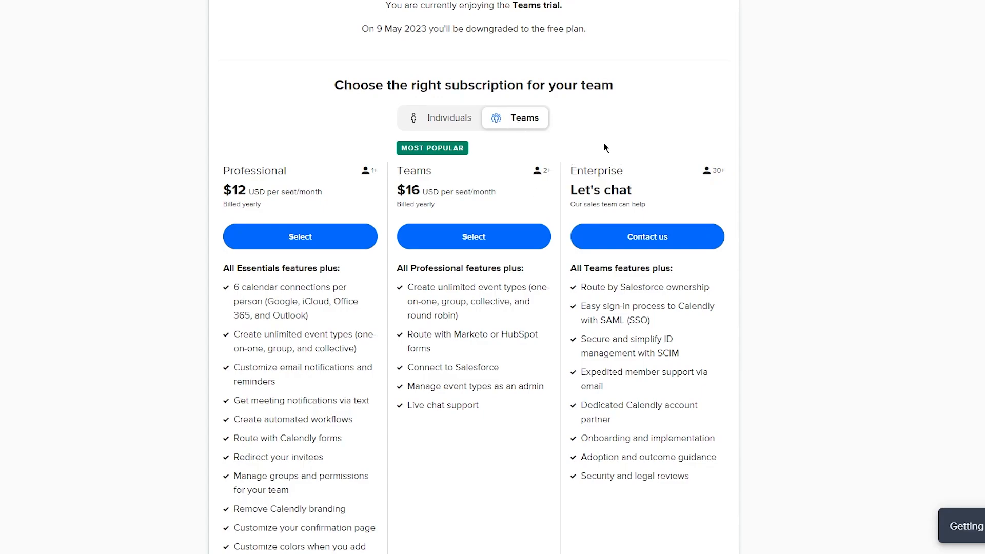
Step: Examine the prices and seat requirements of the Professional, Teams and Enterprise plans
{"action": "scroll", "coordinate": [184, 158], "scroll_direction": "down", "scroll_amount": 1}
{"action": "left_click_drag", "start_coordinate": [204, 109], "coordinate": [835, 331]}
{"action": "left_click", "coordinate": [835, 332]}
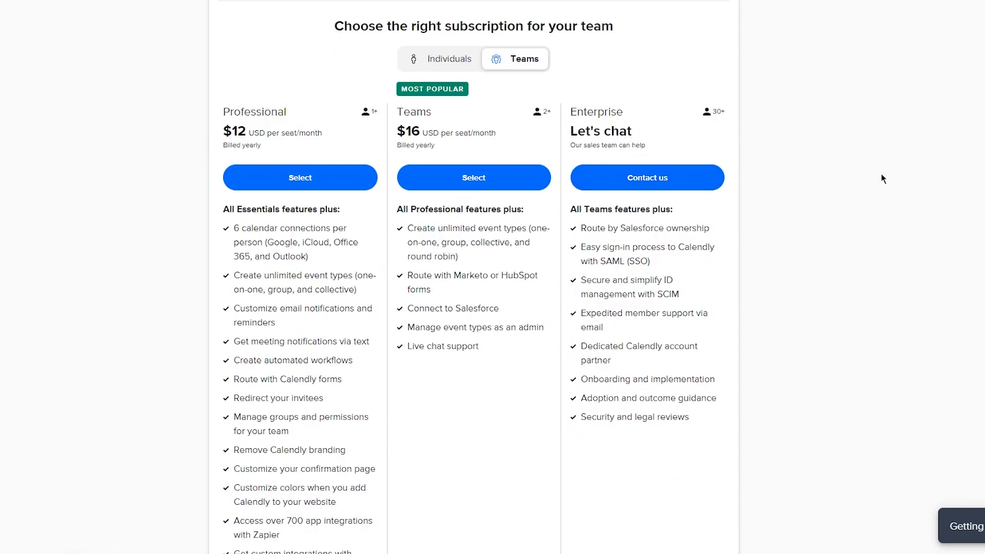
{"action": "left_click_drag", "start_coordinate": [226, 89], "coordinate": [379, 123]}
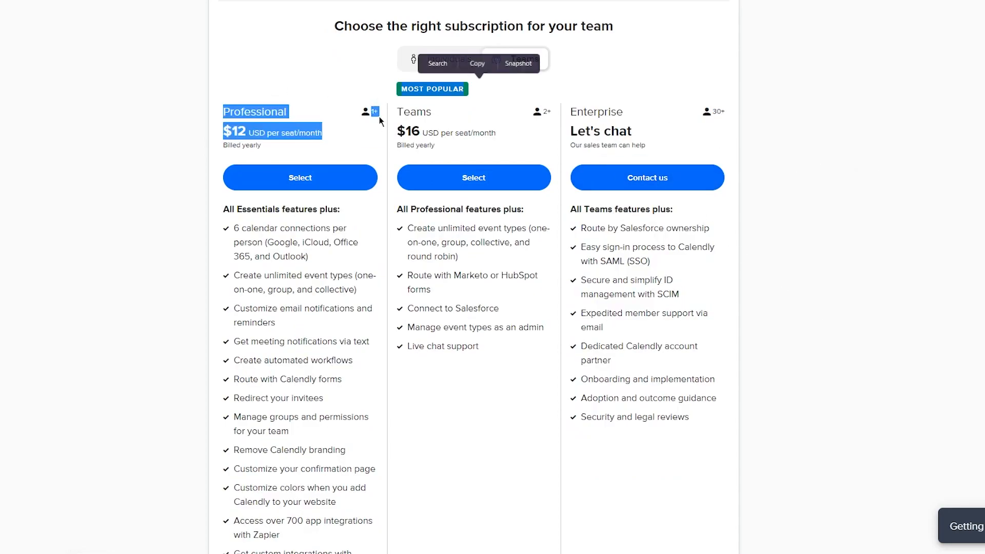
{"action": "left_click", "coordinate": [374, 113]}
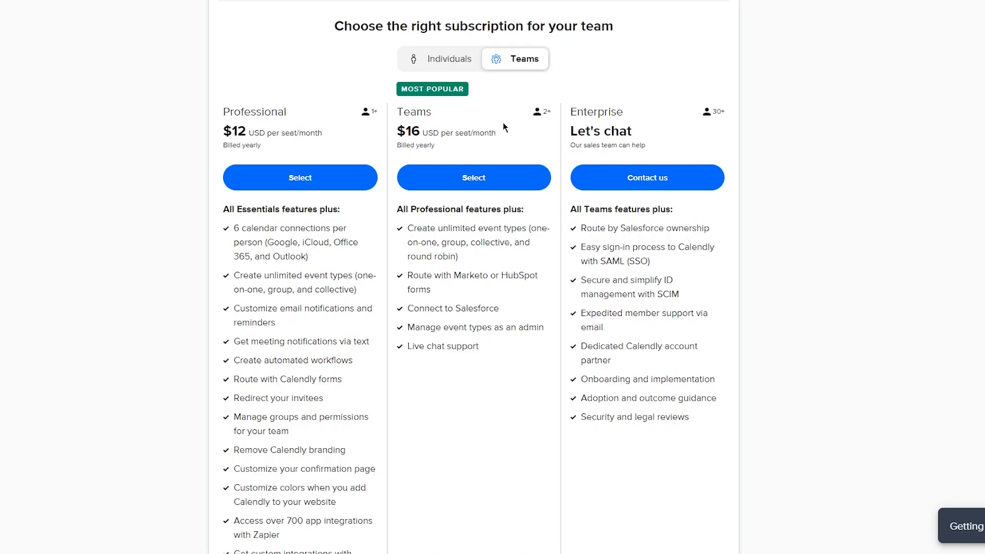
{"action": "left_click_drag", "start_coordinate": [518, 112], "coordinate": [679, 123]}
{"action": "left_click", "coordinate": [645, 128]}
Step: Check the Individuals plans' pricing, and read the Teams subscriptions' feature lists through to the end
{"action": "left_click", "coordinate": [463, 61]}
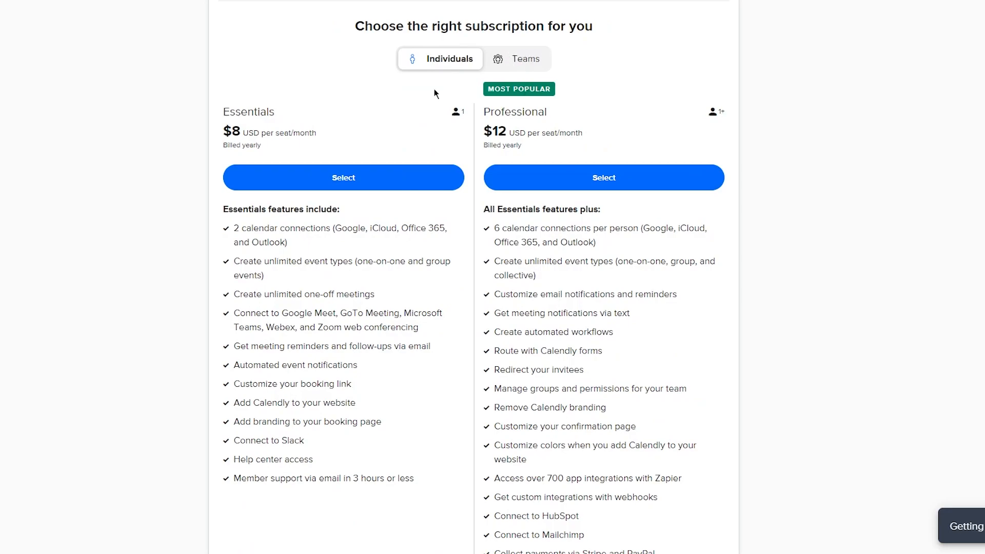
{"action": "left_click_drag", "start_coordinate": [430, 110], "coordinate": [413, 159]}
{"action": "left_click", "coordinate": [150, 89]}
{"action": "left_click", "coordinate": [524, 60]}
{"action": "scroll", "coordinate": [875, 180], "scroll_direction": "down", "scroll_amount": 5}
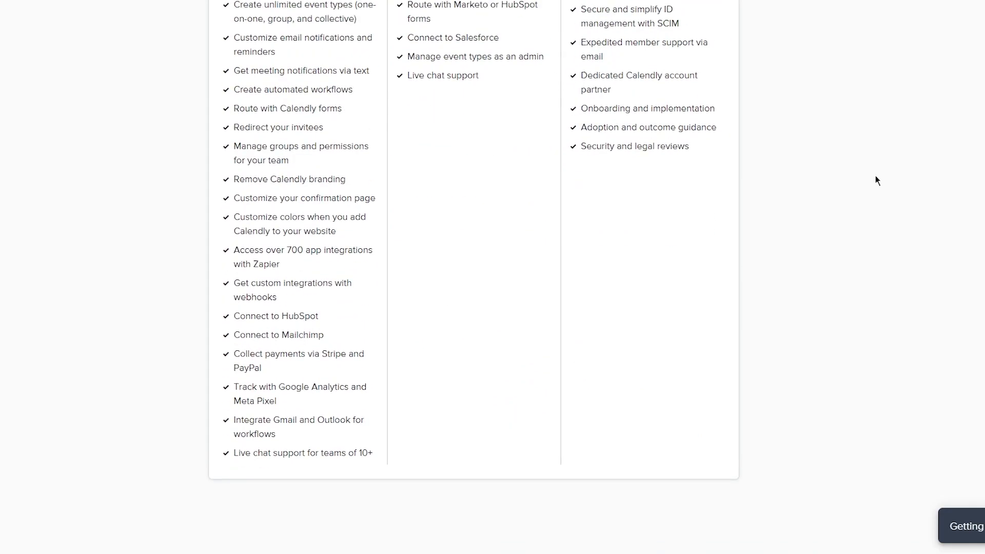
{"action": "scroll", "coordinate": [875, 179], "scroll_direction": "up", "scroll_amount": 10}
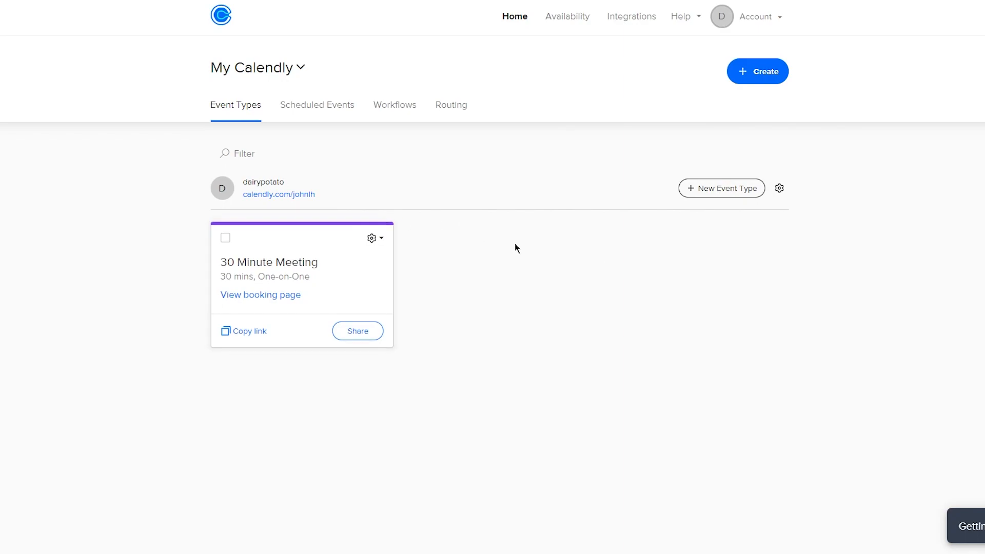
Step: Delete the existing 30 Minute Meeting event type and confirm its removal
{"action": "left_click", "coordinate": [375, 237]}
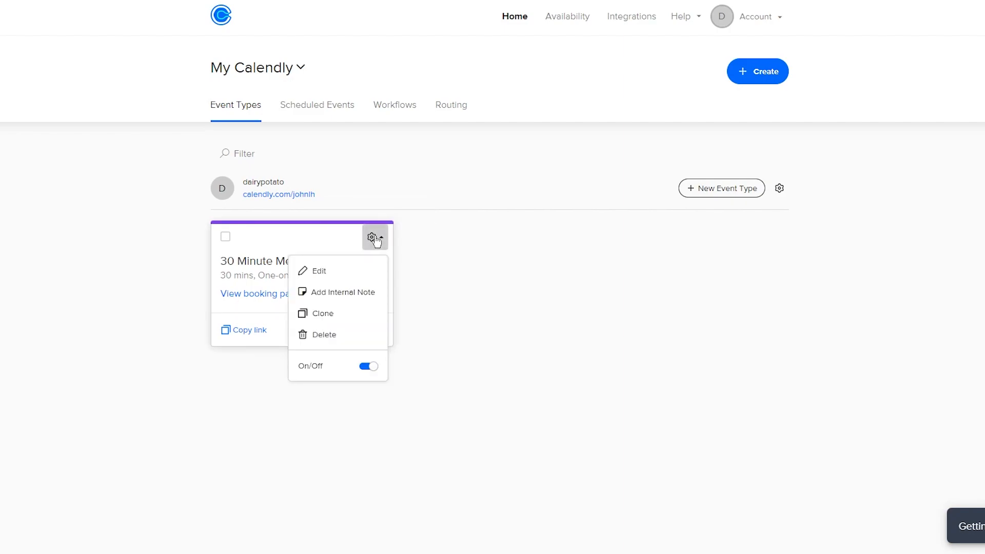
{"action": "left_click", "coordinate": [350, 334]}
{"action": "left_click_drag", "start_coordinate": [398, 70], "coordinate": [540, 96]}
{"action": "left_click_drag", "start_coordinate": [403, 108], "coordinate": [523, 123]}
{"action": "left_click", "coordinate": [509, 128]}
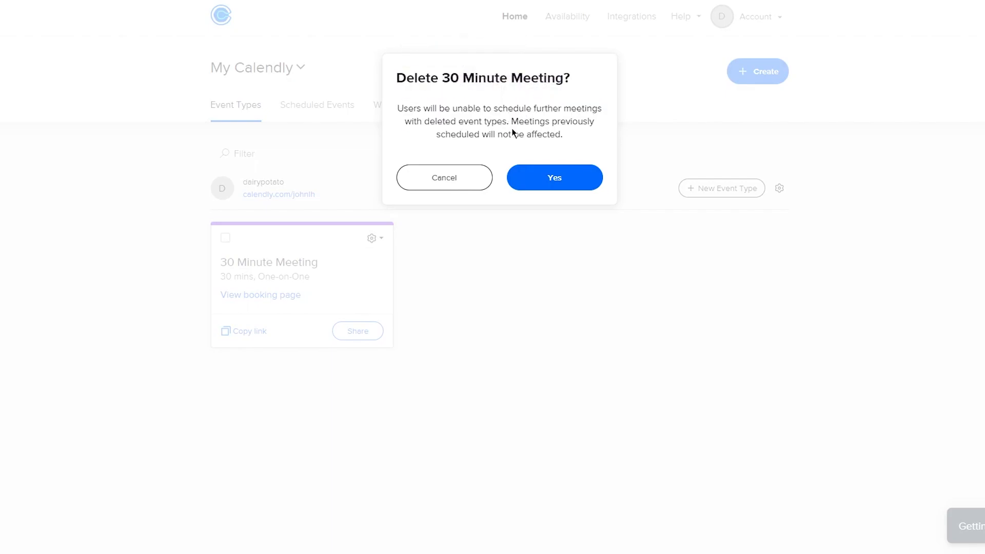
{"action": "left_click", "coordinate": [532, 175]}
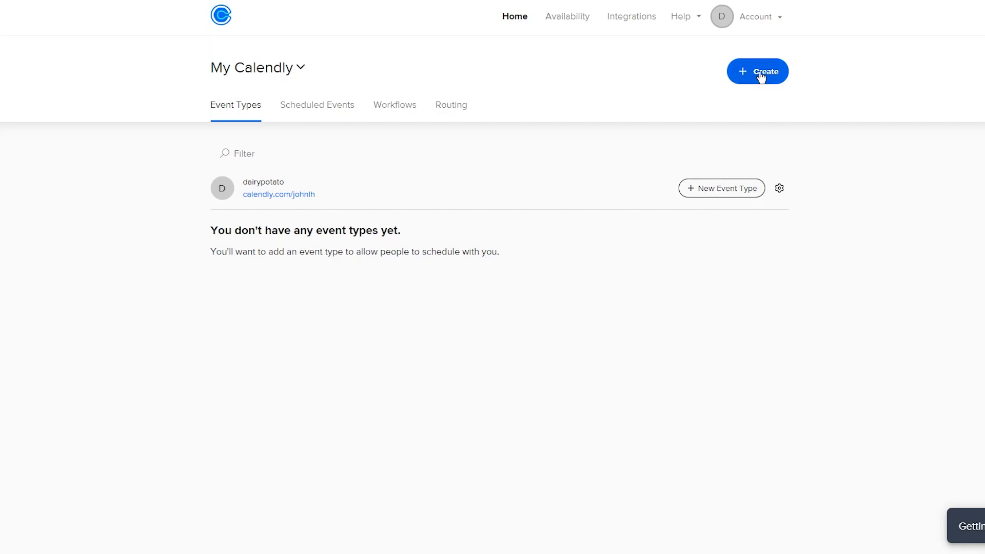
Step: Begin creating a new event type and compare the One-on-One, Group, Collective and Round Robin options with the other ways to meet
{"action": "left_click", "coordinate": [723, 183]}
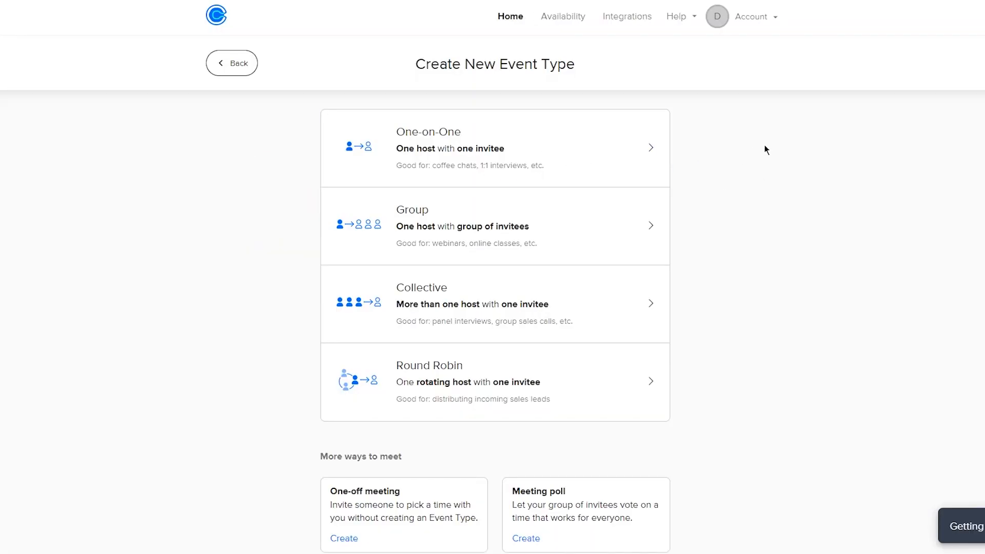
{"action": "scroll", "coordinate": [774, 147], "scroll_direction": "down", "scroll_amount": 1}
{"action": "scroll", "coordinate": [718, 146], "scroll_direction": "up", "scroll_amount": 1}
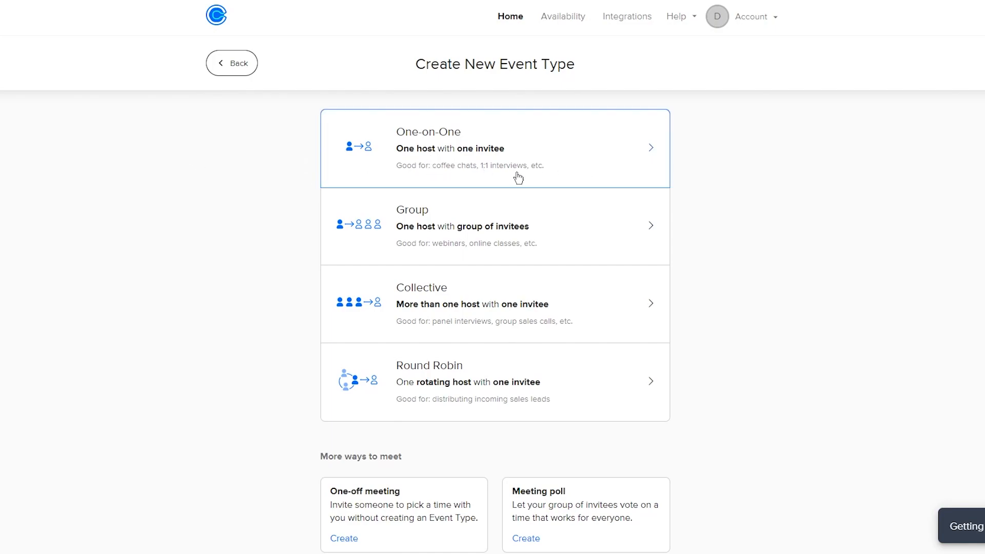
{"action": "left_click_drag", "start_coordinate": [314, 186], "coordinate": [780, 255]}
{"action": "left_click", "coordinate": [779, 255]}
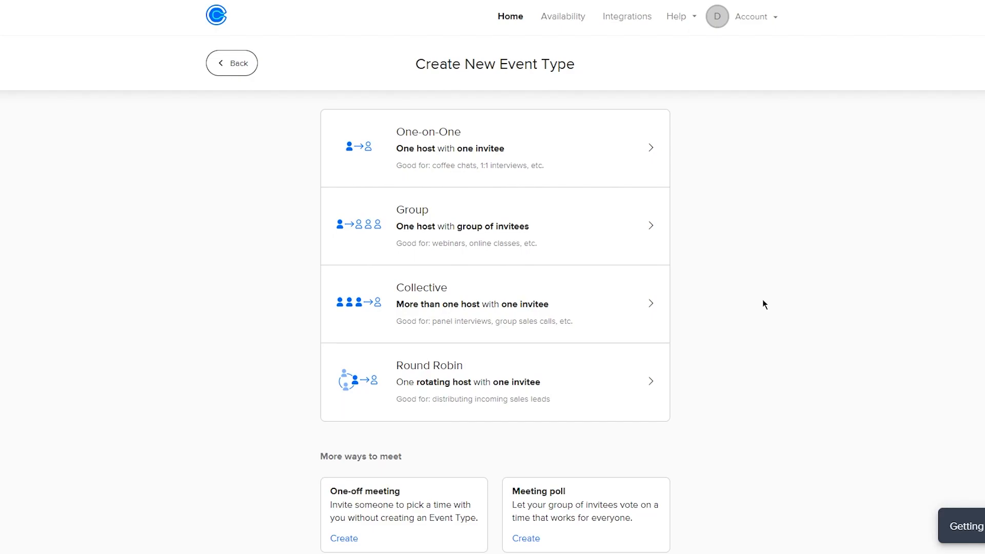
{"action": "scroll", "coordinate": [759, 299], "scroll_direction": "down", "scroll_amount": 2}
{"action": "left_click_drag", "start_coordinate": [253, 291], "coordinate": [867, 309]}
{"action": "left_click", "coordinate": [866, 314]}
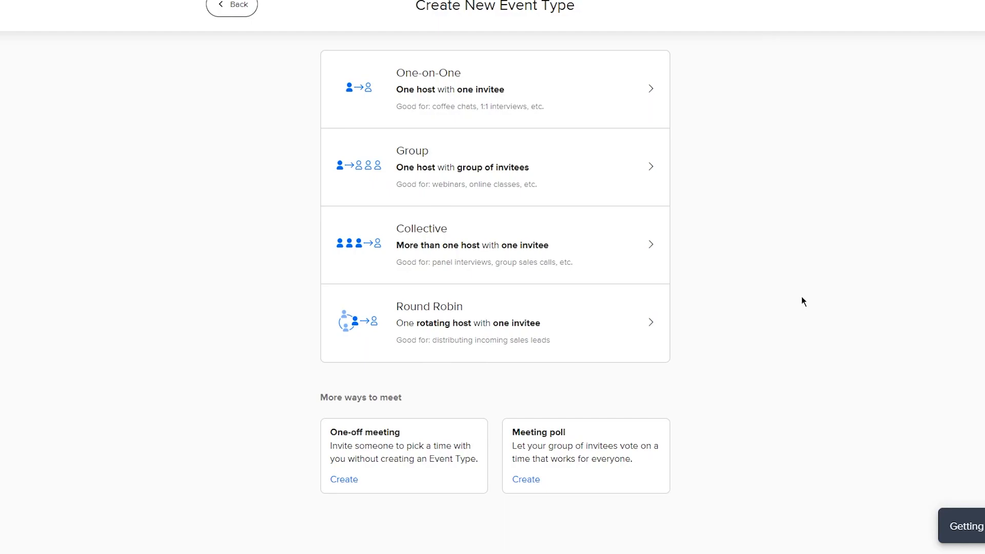
{"action": "scroll", "coordinate": [754, 328], "scroll_direction": "up", "scroll_amount": 1}
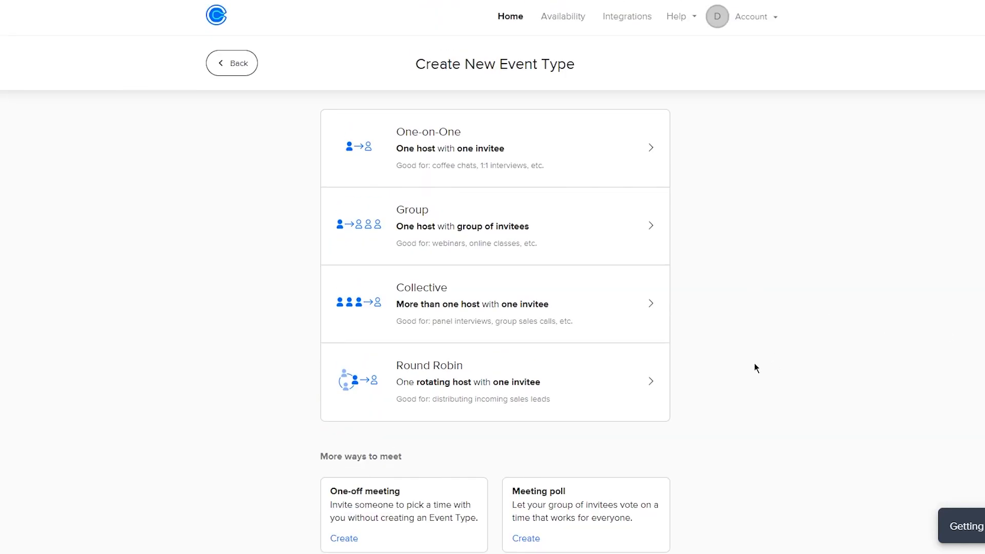
Step: Start a One-on-One event type, name it "Gym Session" and check the name in the event summary
{"action": "left_click", "coordinate": [569, 142]}
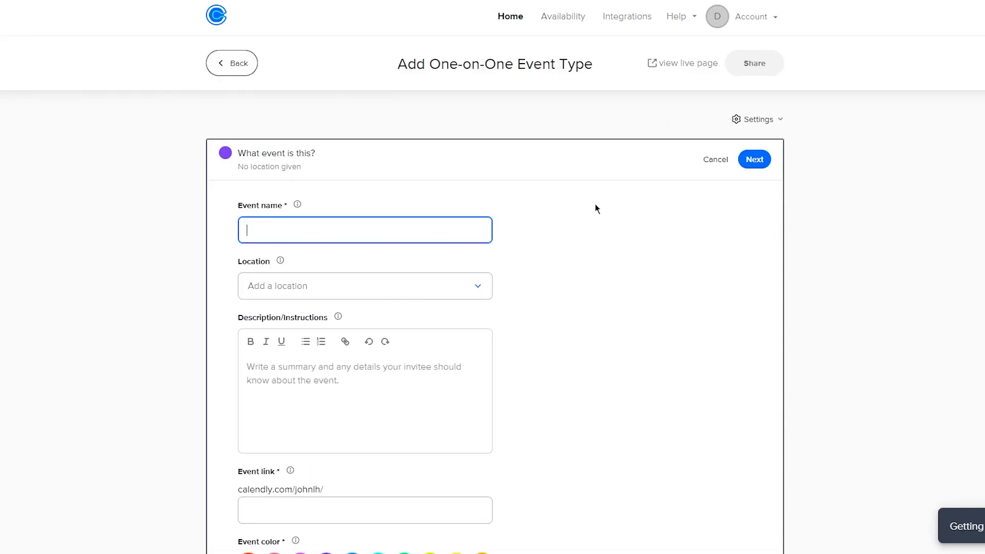
{"action": "scroll", "coordinate": [112, 210], "scroll_direction": "down", "scroll_amount": 3}
{"action": "scroll", "coordinate": [126, 217], "scroll_direction": "up", "scroll_amount": 3}
{"action": "scroll", "coordinate": [144, 233], "scroll_direction": "down", "scroll_amount": 3}
{"action": "scroll", "coordinate": [153, 246], "scroll_direction": "up", "scroll_amount": 3}
{"action": "type", "text": "Gym Session"}
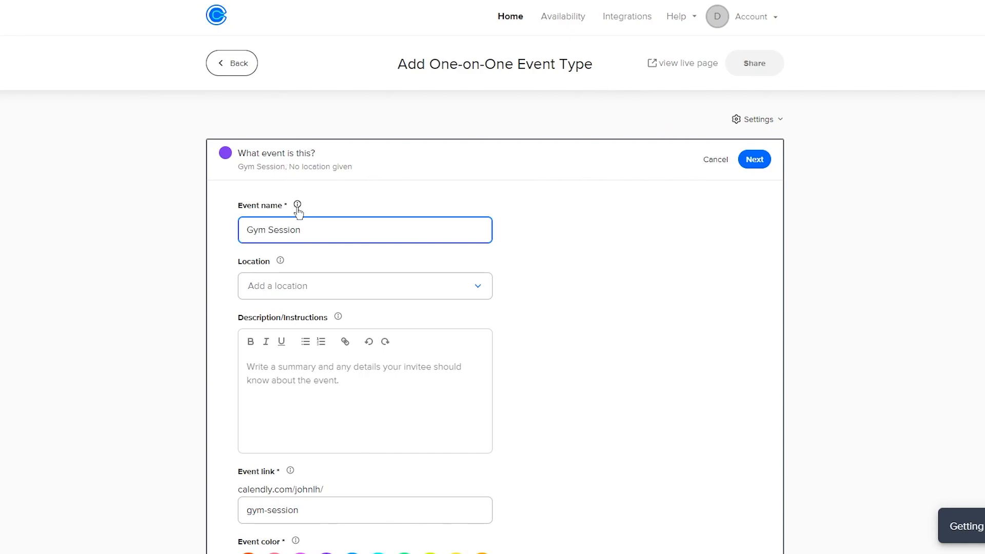
{"action": "left_click", "coordinate": [495, 208]}
{"action": "left_click_drag", "start_coordinate": [244, 166], "coordinate": [368, 180]}
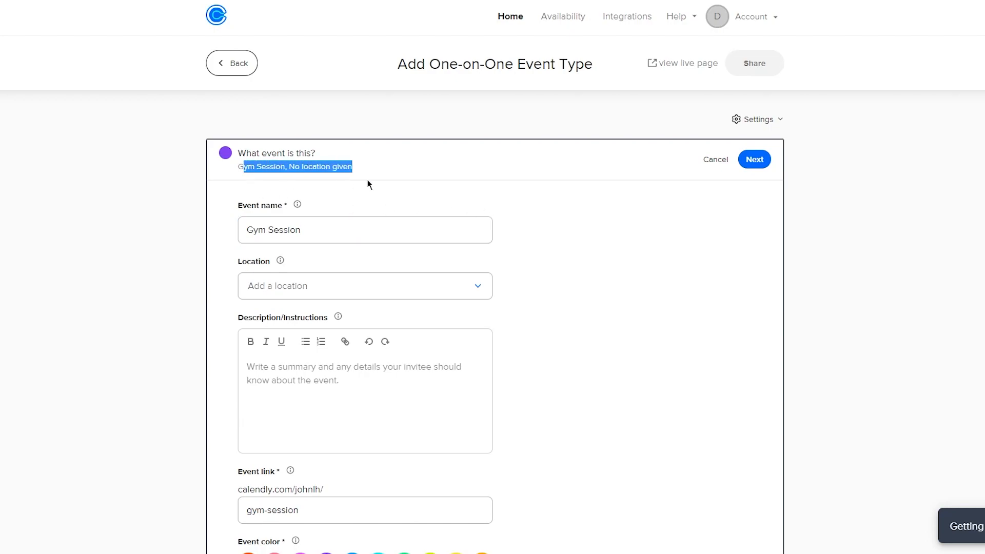
{"action": "left_click", "coordinate": [257, 166]}
{"action": "left_click_drag", "start_coordinate": [239, 167], "coordinate": [379, 168]}
{"action": "left_click", "coordinate": [375, 167]}
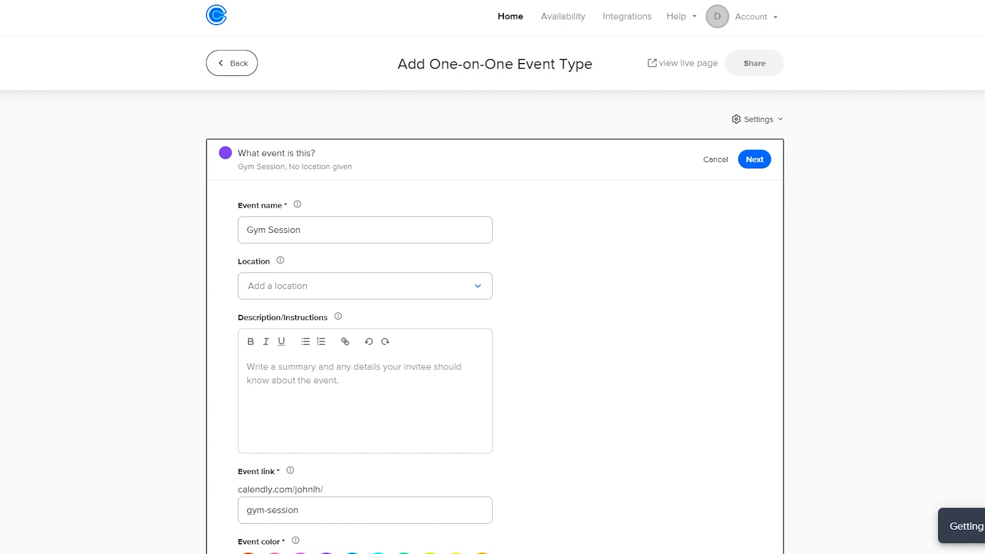
Step: Look through the available location options for the event, from In-person meeting to Ask invitee
{"action": "left_click", "coordinate": [455, 290]}
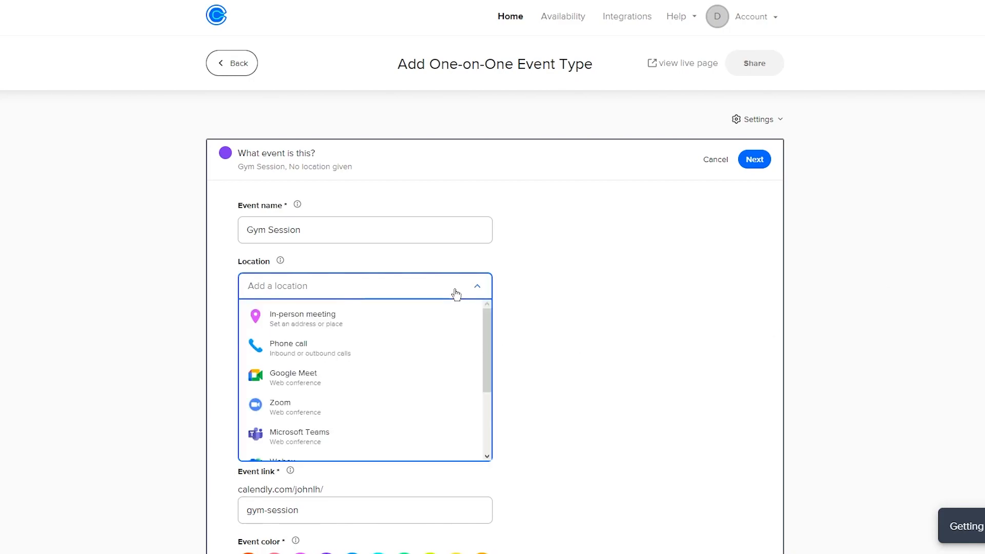
{"action": "scroll", "coordinate": [423, 303], "scroll_direction": "down", "scroll_amount": 5}
{"action": "scroll", "coordinate": [423, 302], "scroll_direction": "up", "scroll_amount": 5}
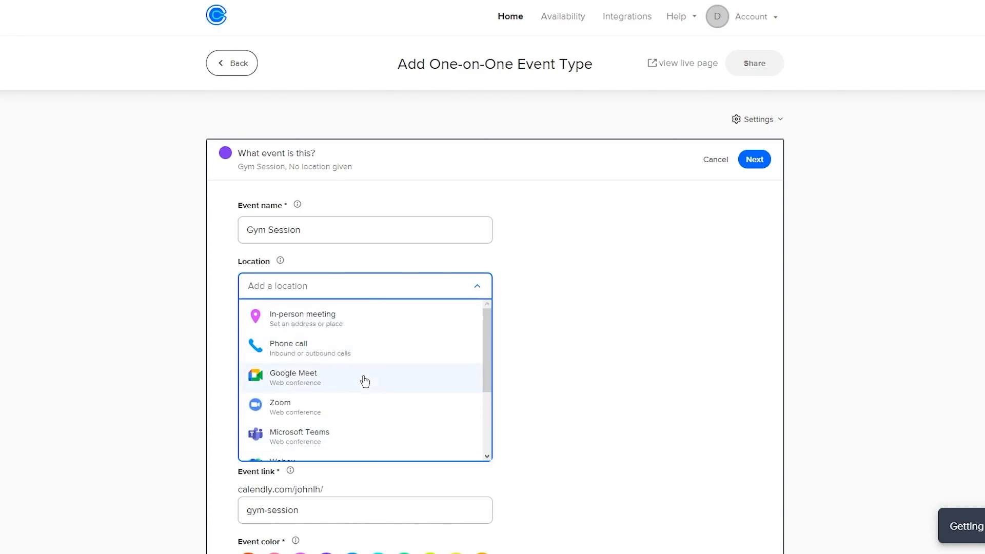
{"action": "scroll", "coordinate": [351, 362], "scroll_direction": "down", "scroll_amount": 3}
{"action": "scroll", "coordinate": [356, 330], "scroll_direction": "down", "scroll_amount": 3}
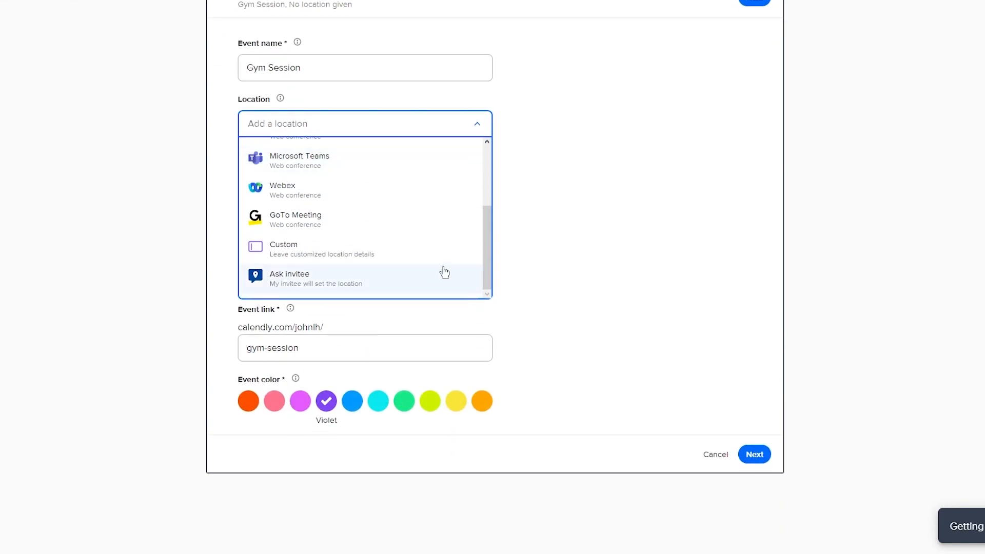
{"action": "left_click", "coordinate": [735, 232]}
{"action": "scroll", "coordinate": [560, 222], "scroll_direction": "up", "scroll_amount": 4}
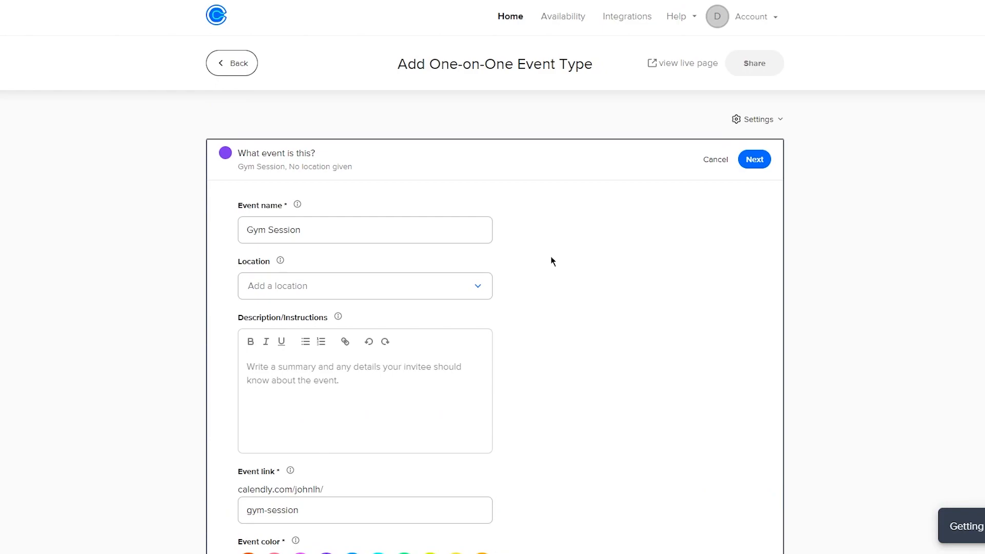
Step: Set the Gym Session event's location to Google Meet after reviewing the other location options
{"action": "left_click", "coordinate": [438, 288]}
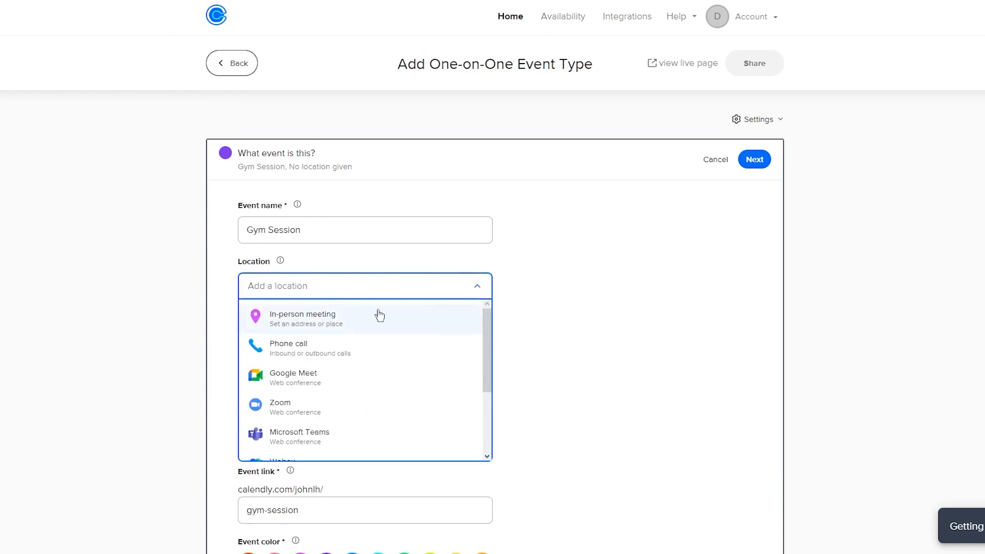
{"action": "scroll", "coordinate": [339, 321], "scroll_direction": "down", "scroll_amount": 2}
{"action": "scroll", "coordinate": [336, 318], "scroll_direction": "up", "scroll_amount": 2}
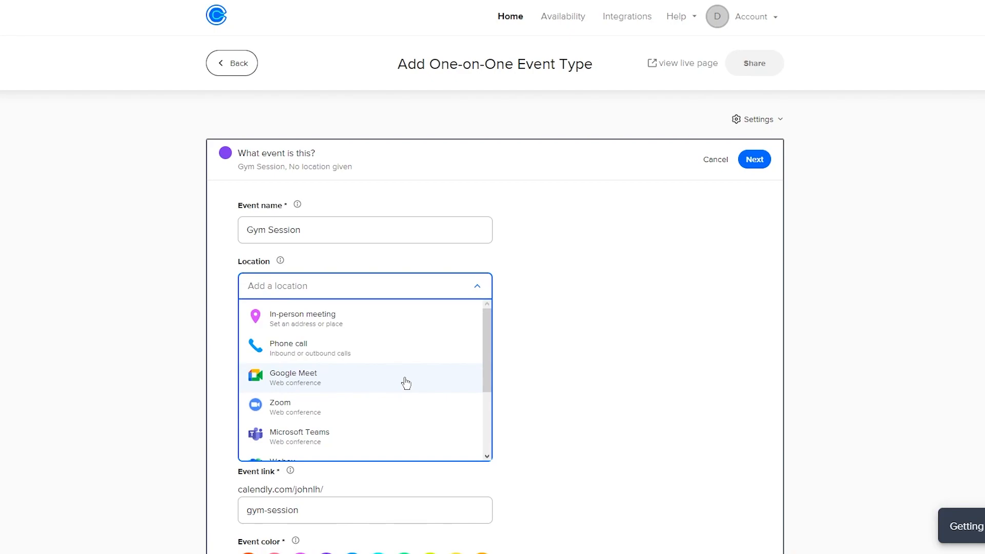
{"action": "scroll", "coordinate": [405, 382], "scroll_direction": "down", "scroll_amount": 5}
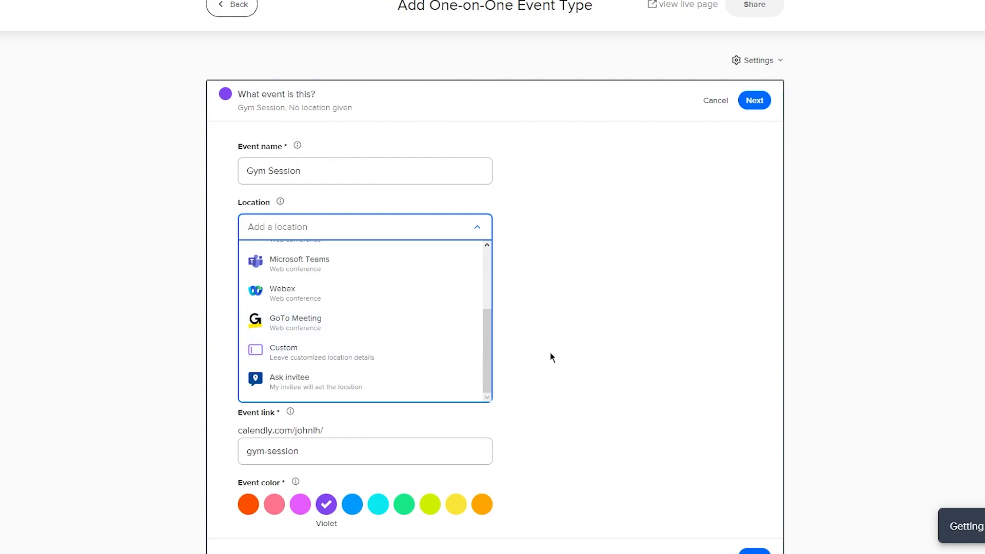
{"action": "scroll", "coordinate": [405, 335], "scroll_direction": "up", "scroll_amount": 5}
{"action": "scroll", "coordinate": [409, 335], "scroll_direction": "up", "scroll_amount": 1}
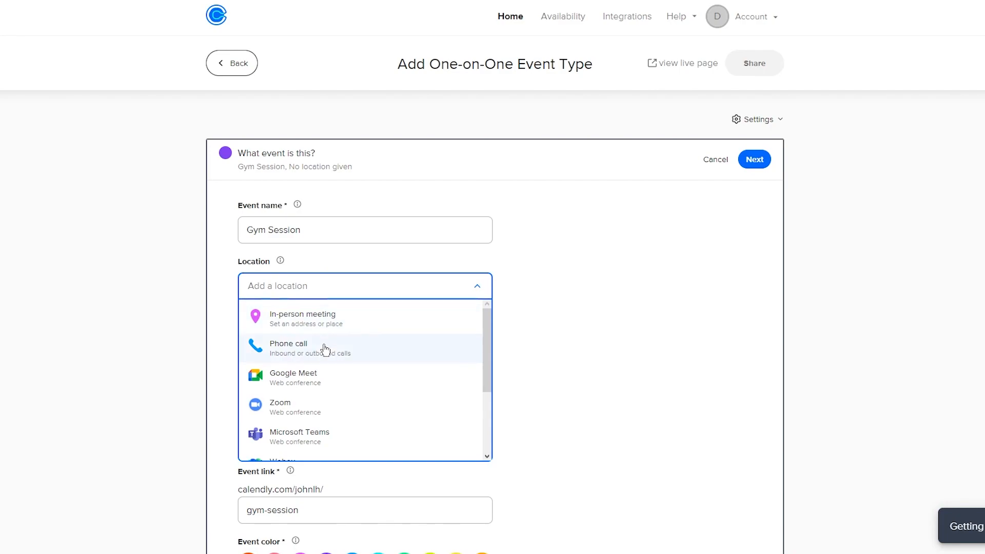
{"action": "left_click", "coordinate": [302, 373]}
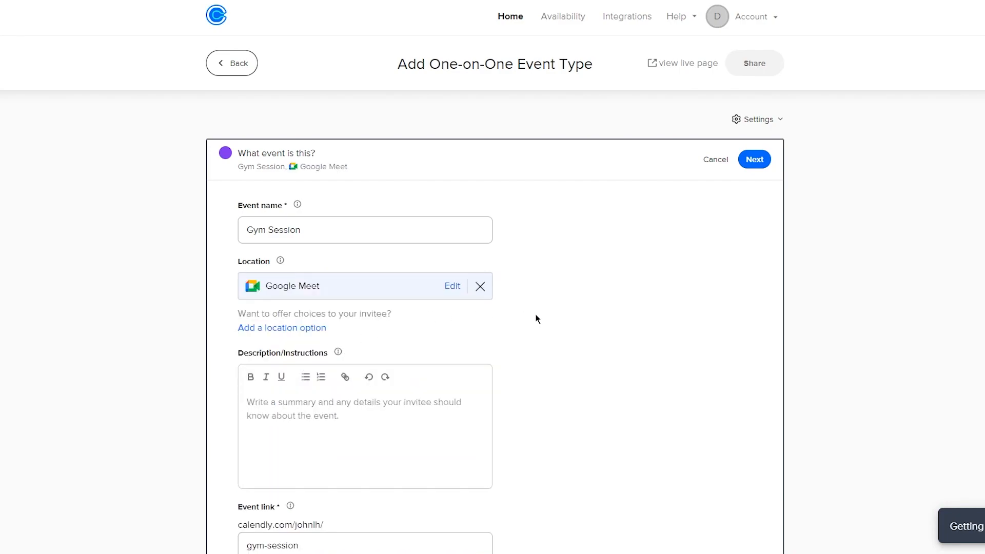
Step: Begin the event description with "This free 30-Minute Gym Session will allow you to know how your body"
{"action": "scroll", "coordinate": [536, 319], "scroll_direction": "down", "scroll_amount": 1}
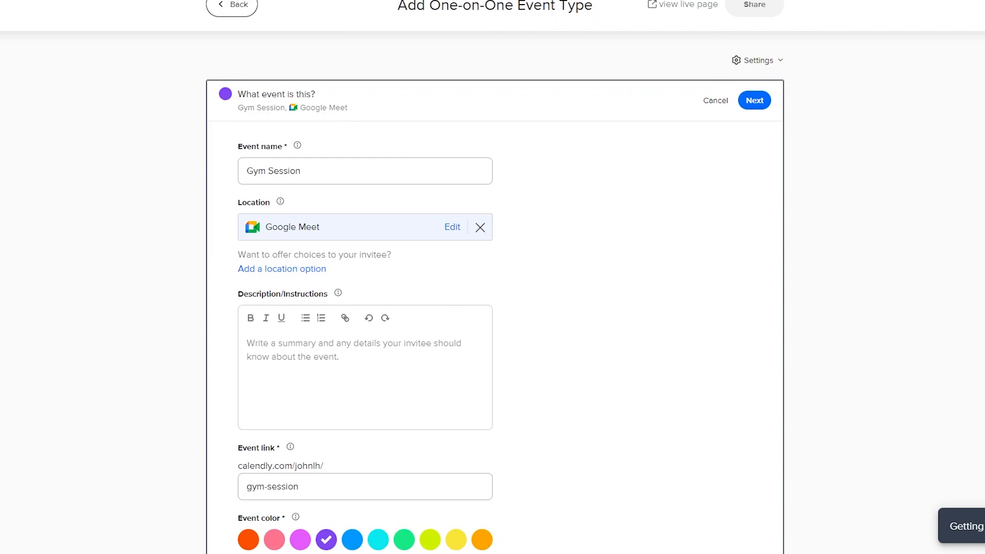
{"action": "scroll", "coordinate": [652, 311], "scroll_direction": "down", "scroll_amount": 2}
{"action": "left_click", "coordinate": [364, 235]}
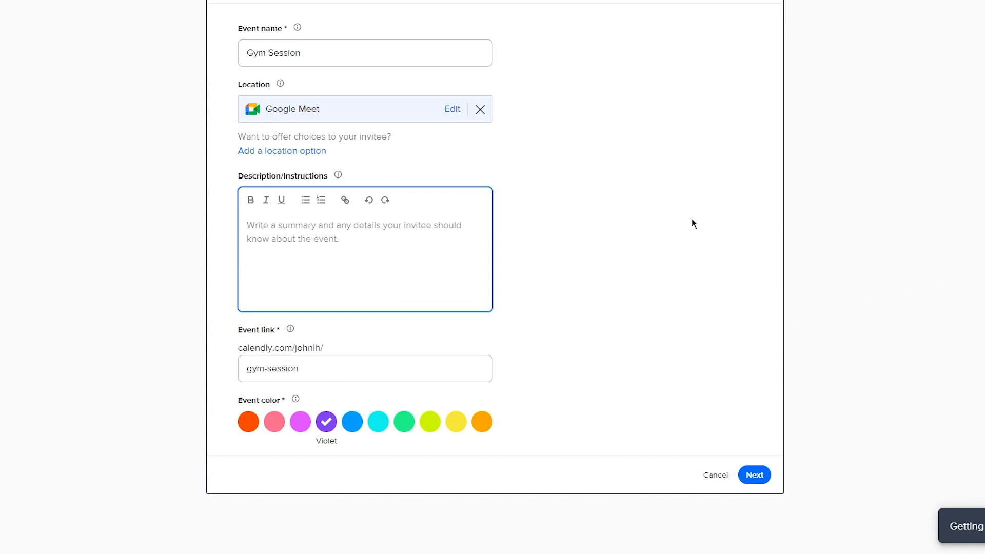
{"action": "type", "text": "This free "}
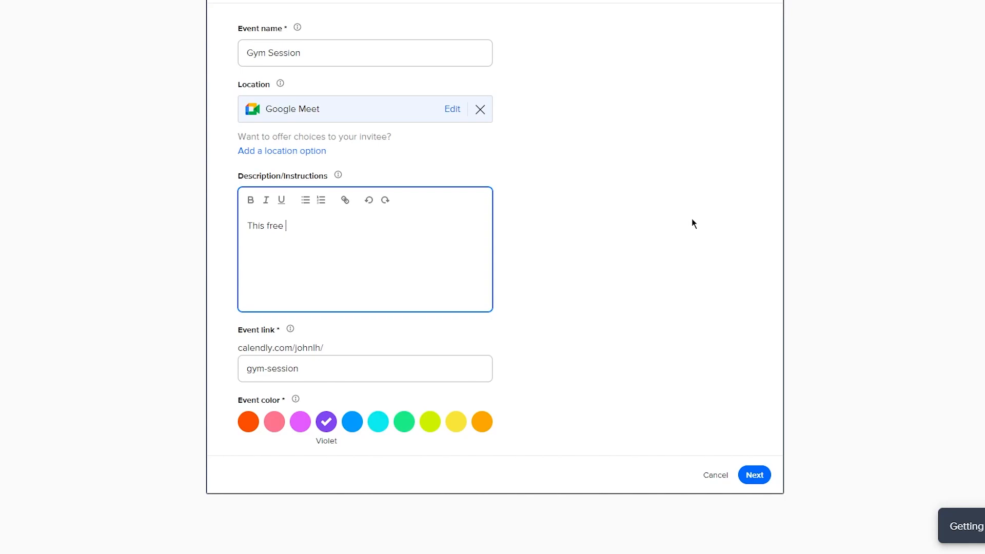
{"action": "type", "text": "30-Minute Gym Sessionj will "}
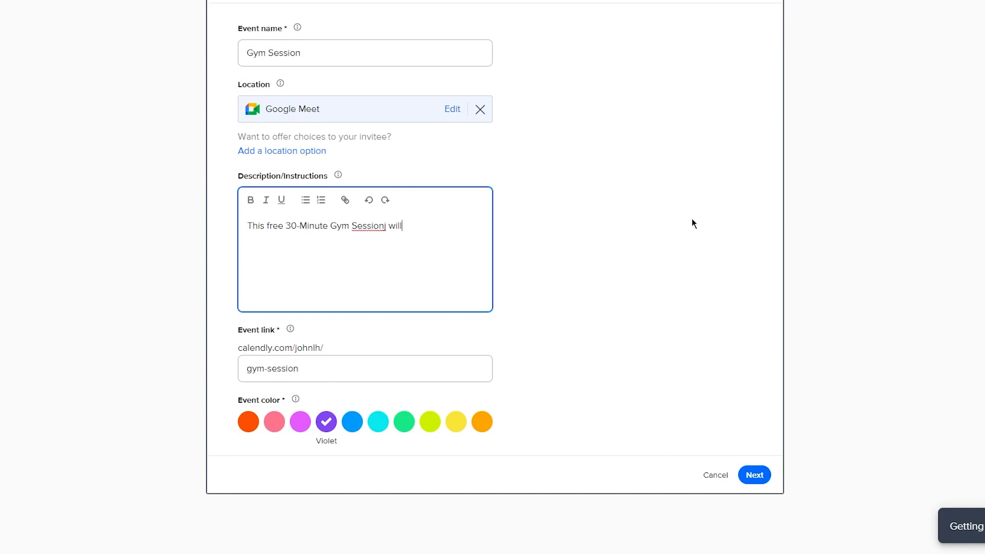
{"action": "type", "text": "allow you to know how your body"}
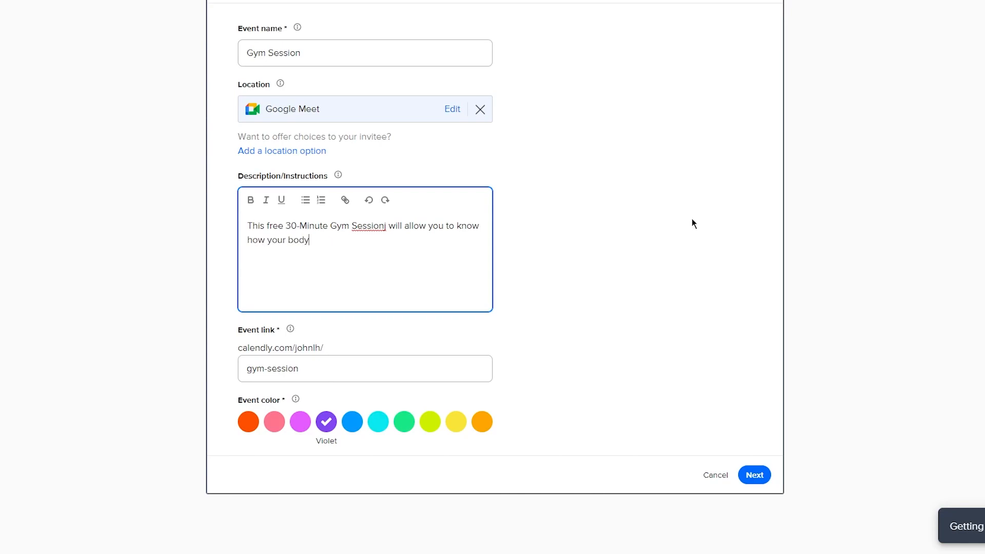
Step: Complete the description with "works and it will also help you see where you stand when it comes to fitness" and correct the misspelled "Session"
{"action": "type", "text": " works and it will also ass"}
{"action": "key", "text": "BackSpace"}
{"action": "key", "text": "BackSpace"}
{"action": "key", "text": "BackSpace"}
{"action": "key", "text": "BackSpace"}
{"action": "type", "text": "help you see where you stand when it comes to fitness"}
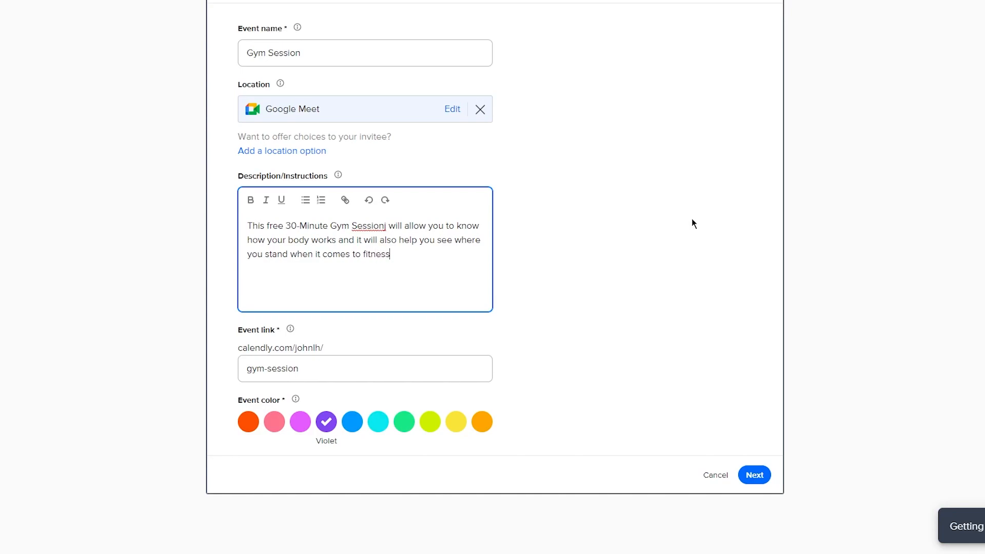
{"action": "right_click", "coordinate": [365, 229]}
{"action": "left_click", "coordinate": [405, 240]}
Step: Review the filled-in event details and examine the event link's custom ending
{"action": "scroll", "coordinate": [477, 225], "scroll_direction": "up", "scroll_amount": 4}
{"action": "scroll", "coordinate": [477, 225], "scroll_direction": "down", "scroll_amount": 4}
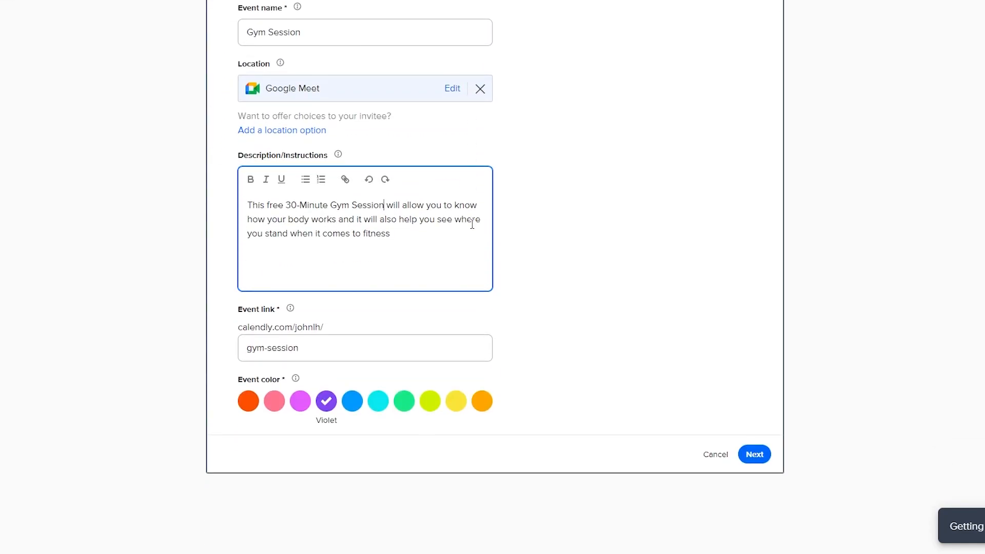
{"action": "scroll", "coordinate": [626, 209], "scroll_direction": "up", "scroll_amount": 4}
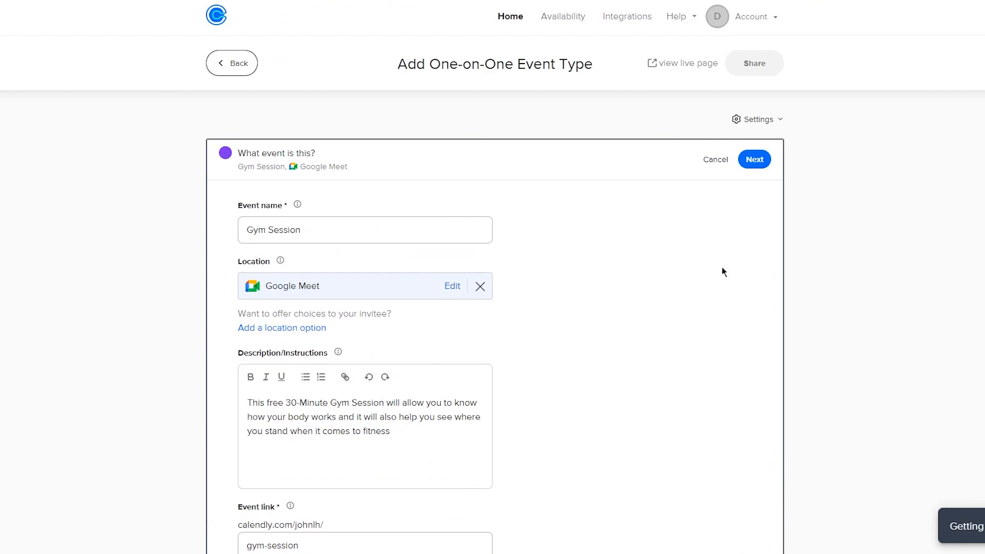
{"action": "scroll", "coordinate": [722, 267], "scroll_direction": "down", "scroll_amount": 4}
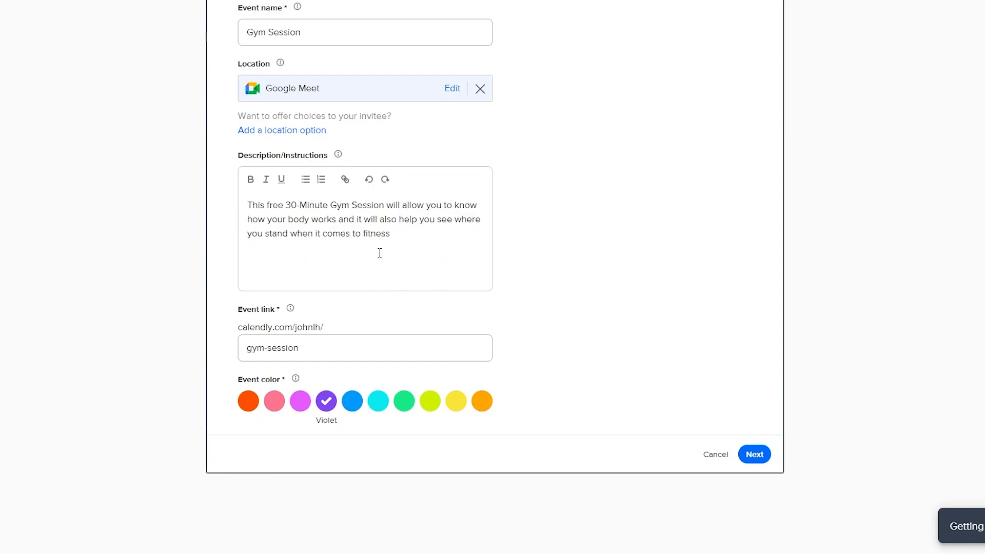
{"action": "left_click", "coordinate": [332, 349]}
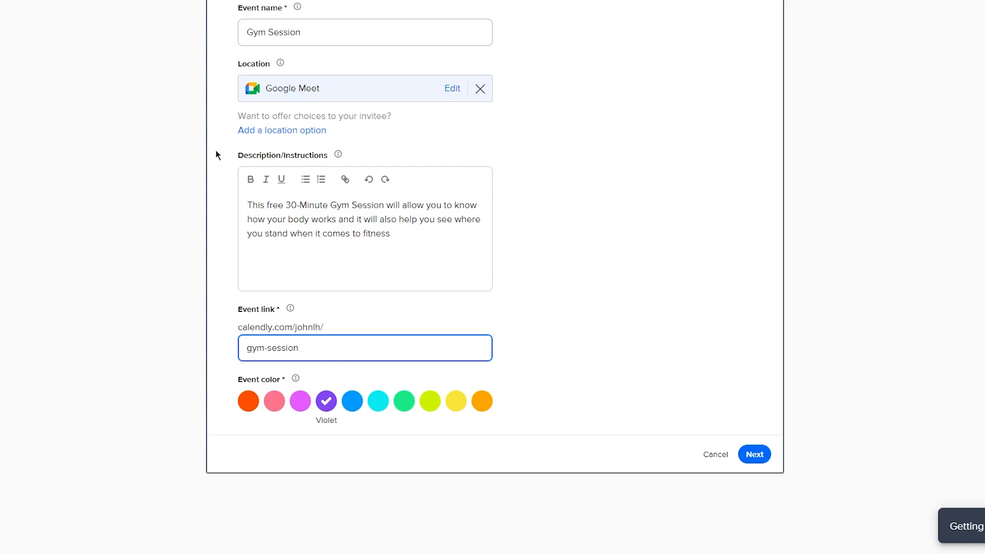
{"action": "scroll", "coordinate": [242, 210], "scroll_direction": "up", "scroll_amount": 1}
{"action": "scroll", "coordinate": [242, 210], "scroll_direction": "up", "scroll_amount": 3}
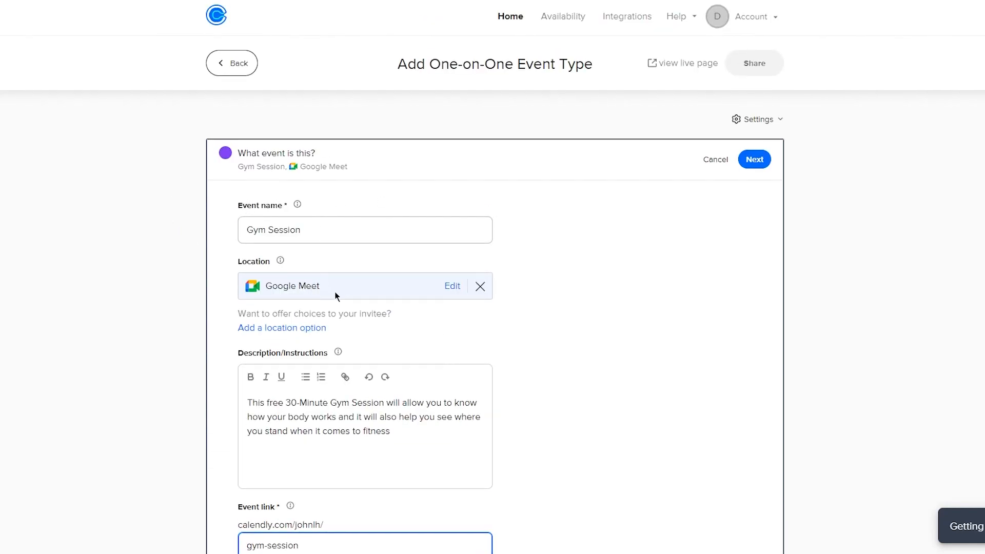
{"action": "left_click", "coordinate": [577, 340]}
{"action": "scroll", "coordinate": [253, 9], "scroll_direction": "down", "scroll_amount": 4}
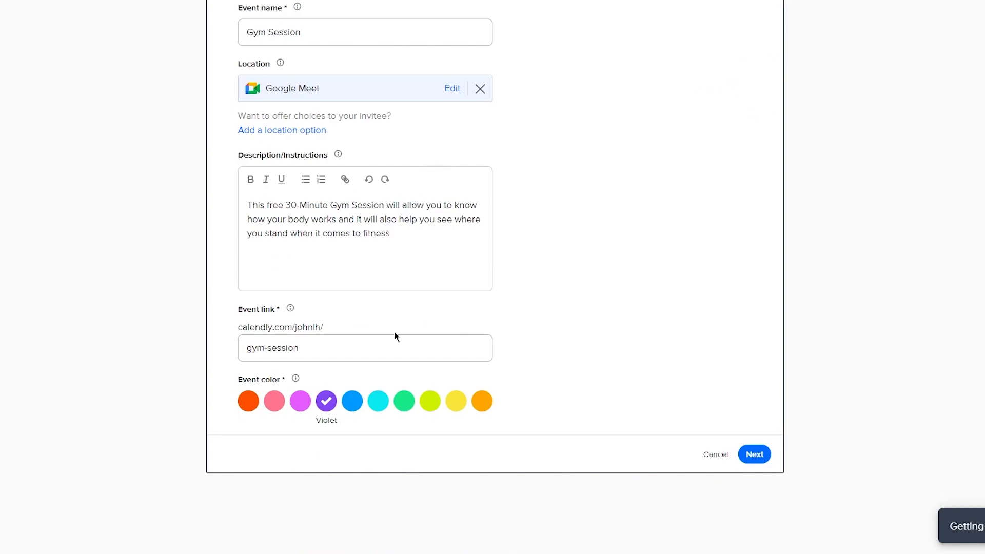
{"action": "left_click_drag", "start_coordinate": [382, 342], "coordinate": [196, 343]}
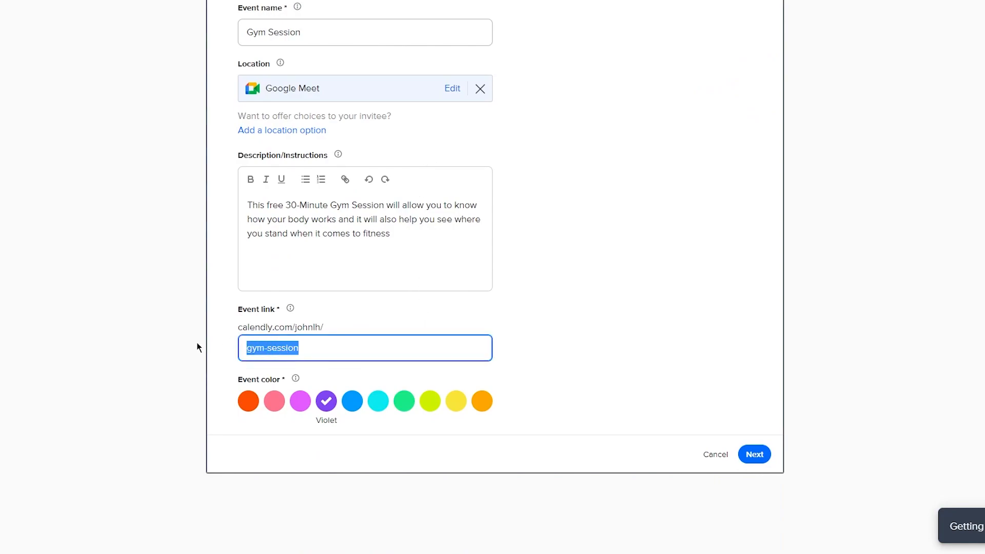
{"action": "left_click", "coordinate": [672, 306]}
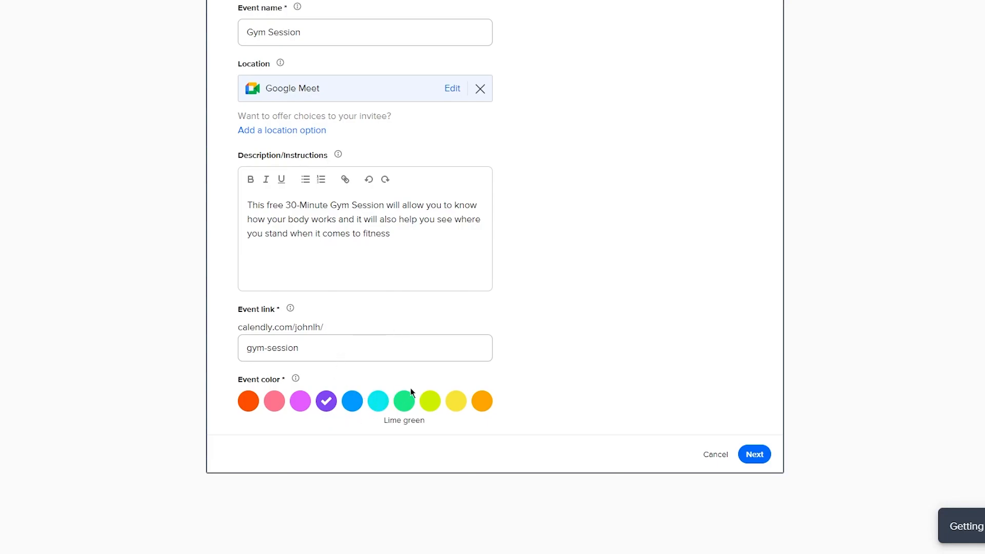
Step: Try several alternative colors for the Gym Session event, ending with orange
{"action": "left_click", "coordinate": [404, 402]}
{"action": "left_click", "coordinate": [430, 402]}
{"action": "left_click", "coordinate": [457, 401]}
{"action": "left_click", "coordinate": [482, 401]}
{"action": "scroll", "coordinate": [355, 285], "scroll_direction": "up", "scroll_amount": 4}
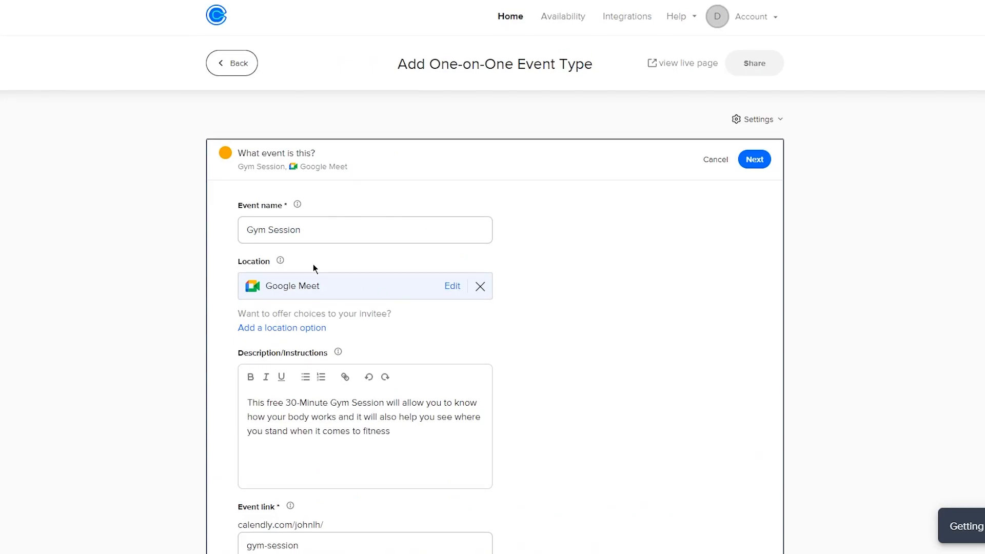
Step: Set the event color to blue and continue to the booking availability settings
{"action": "scroll", "coordinate": [419, 222], "scroll_direction": "down", "scroll_amount": 4}
{"action": "left_click", "coordinate": [355, 404]}
{"action": "scroll", "coordinate": [303, 260], "scroll_direction": "up", "scroll_amount": 4}
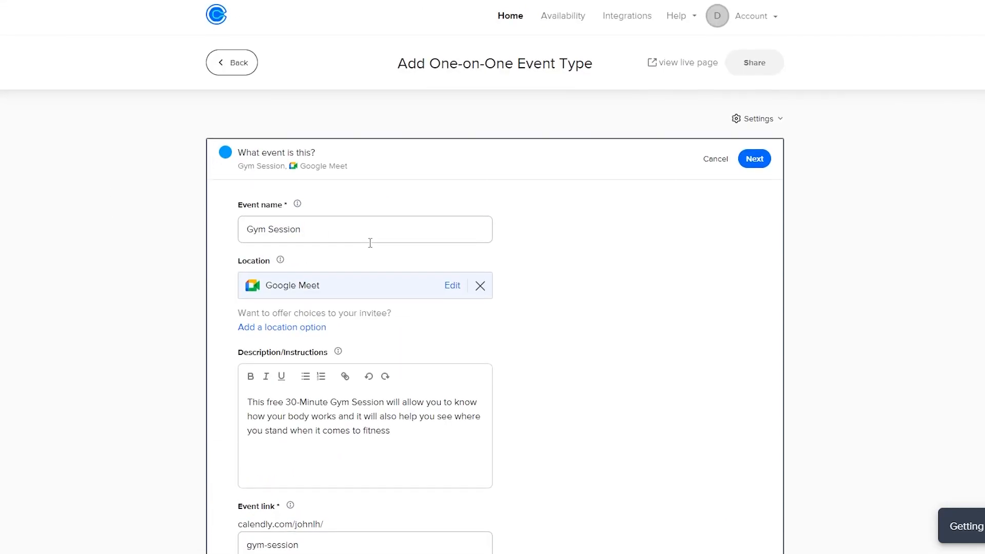
{"action": "scroll", "coordinate": [370, 242], "scroll_direction": "down", "scroll_amount": 4}
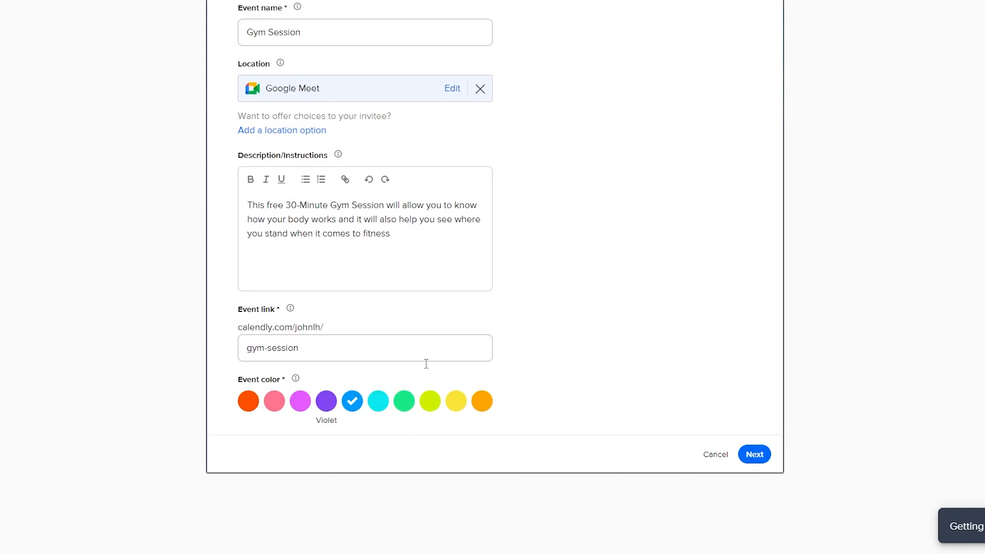
{"action": "left_click", "coordinate": [755, 455]}
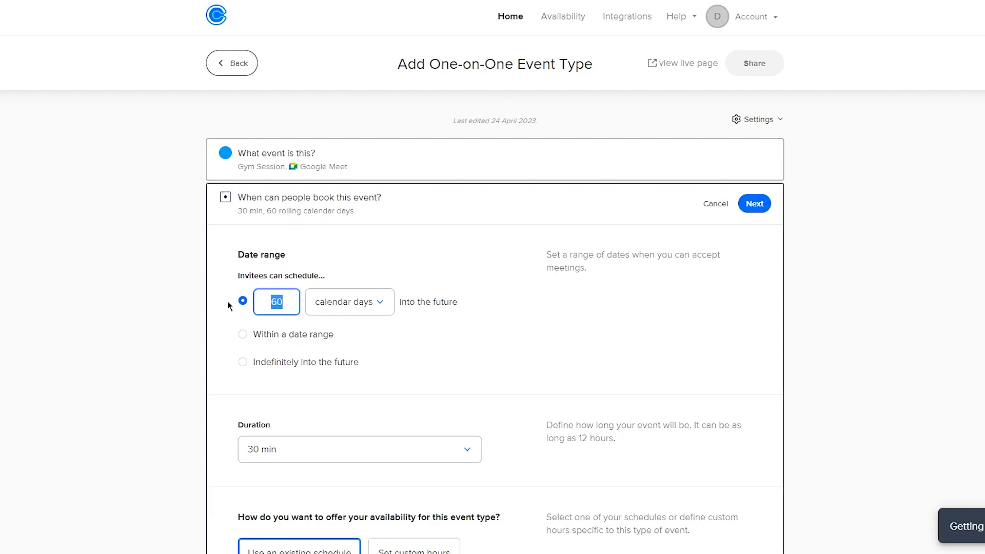
Step: Review the calendar days and weekdays options for the scheduling window
{"action": "left_click", "coordinate": [369, 301]}
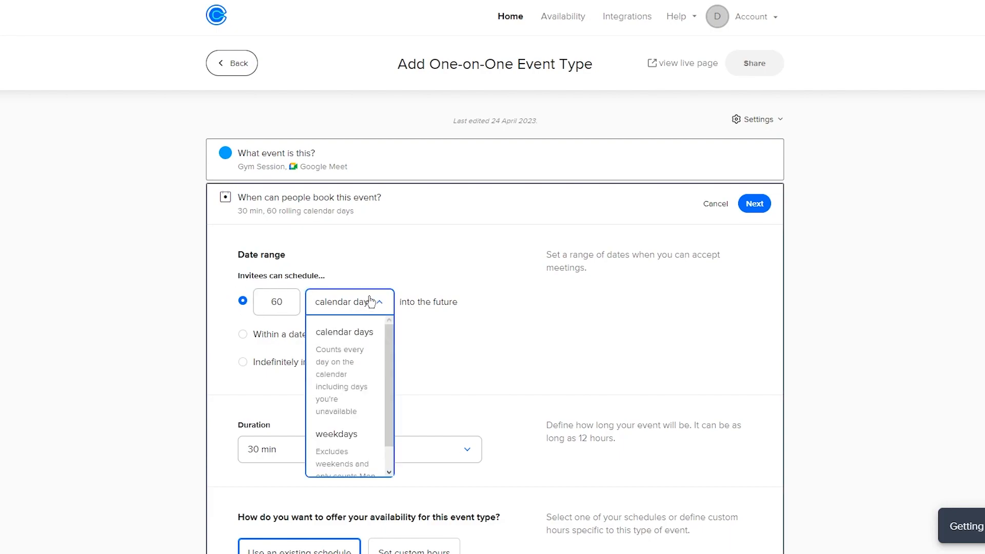
{"action": "scroll", "coordinate": [367, 432], "scroll_direction": "down", "scroll_amount": 1}
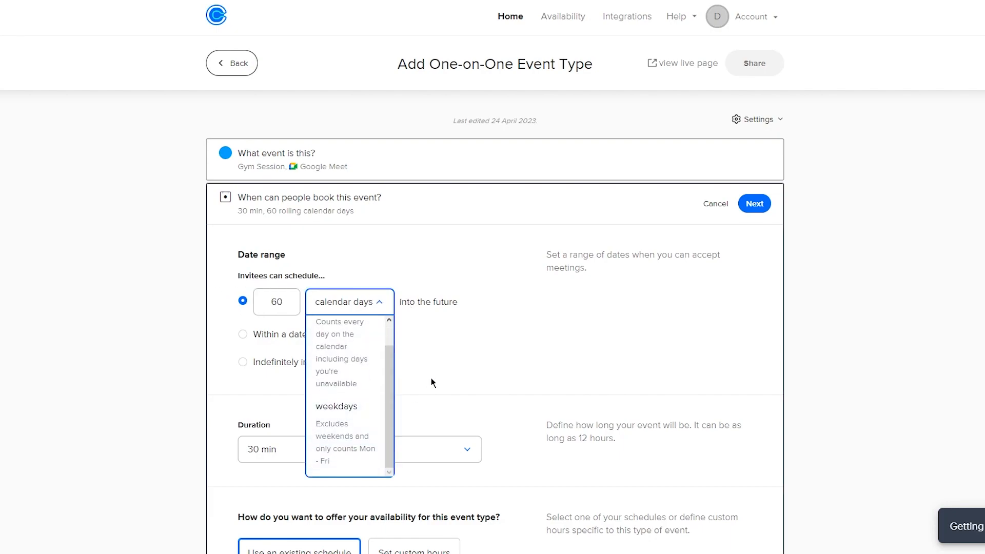
{"action": "left_click", "coordinate": [459, 338]}
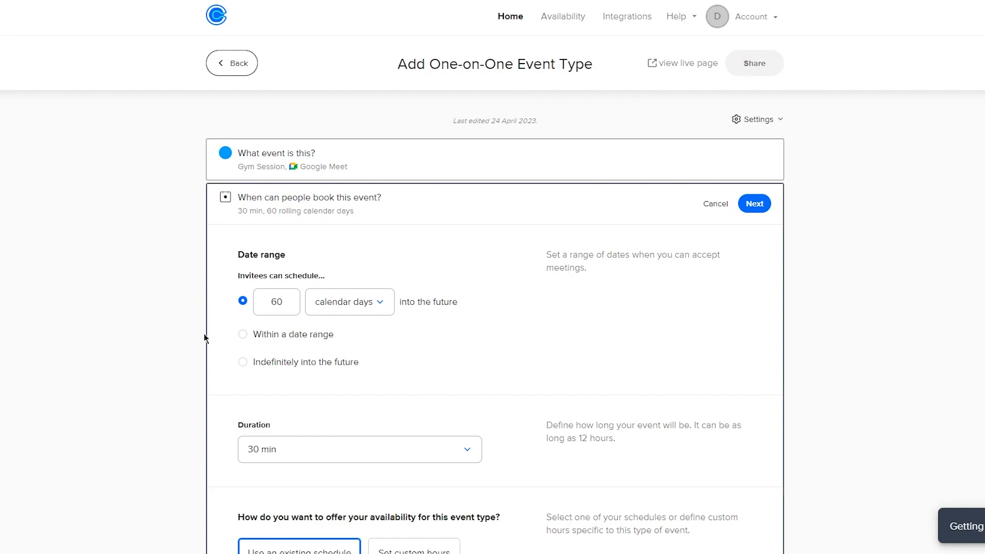
Step: Try the "Within a date range" and "Indefinitely into the future" options for the event's date range
{"action": "left_click", "coordinate": [243, 334]}
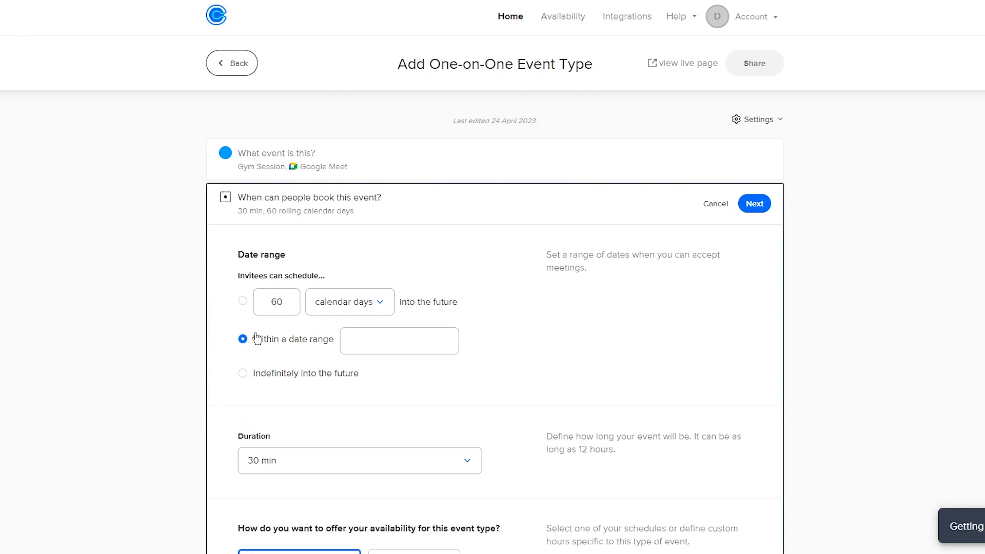
{"action": "left_click", "coordinate": [277, 373]}
{"action": "left_click", "coordinate": [310, 339]}
{"action": "left_click", "coordinate": [389, 344]}
{"action": "left_click", "coordinate": [306, 376]}
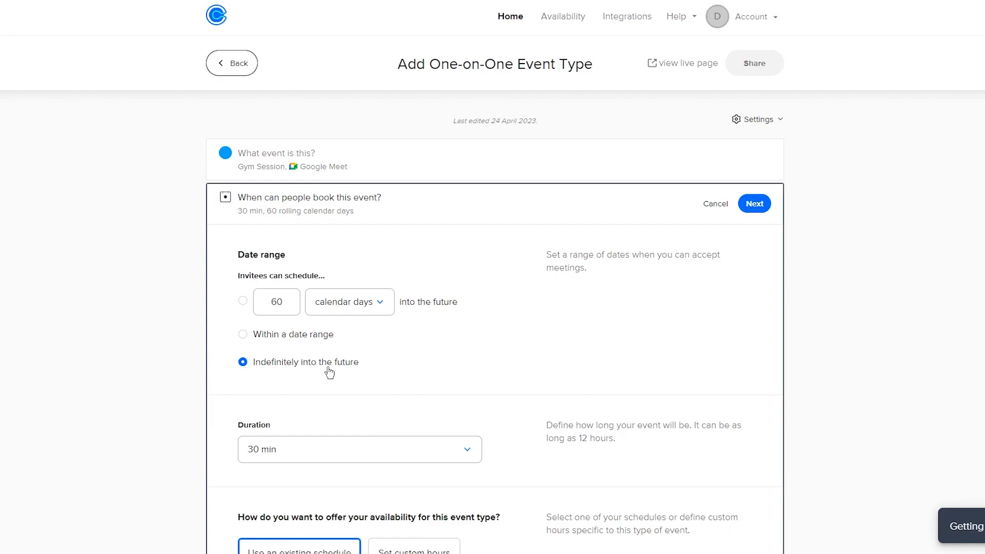
Step: Let invitees schedule 25 calendar days into the future
{"action": "left_click_drag", "start_coordinate": [287, 302], "coordinate": [243, 303]}
{"action": "type", "text": "25"}
{"action": "left_click", "coordinate": [388, 303]}
{"action": "scroll", "coordinate": [349, 395], "scroll_direction": "down", "scroll_amount": 1}
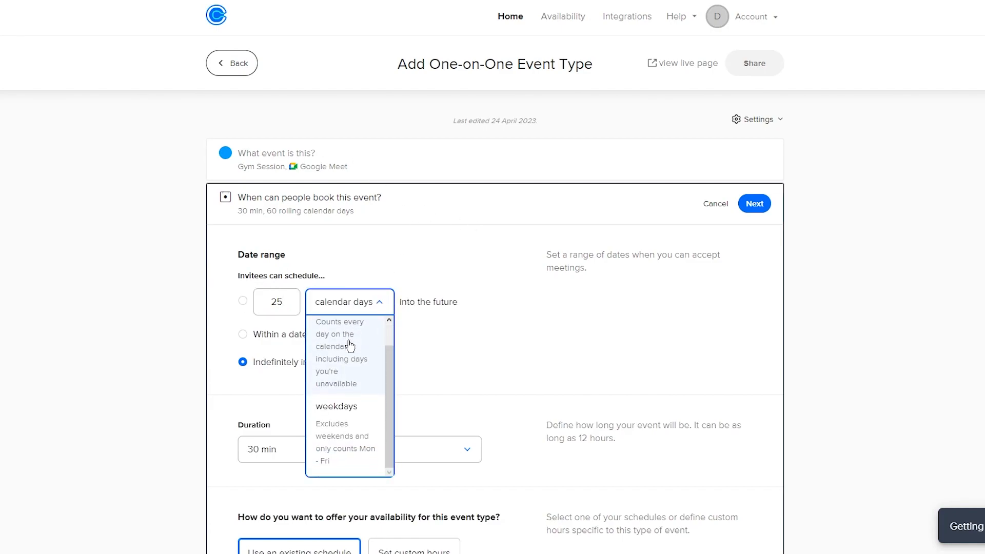
{"action": "left_click", "coordinate": [243, 301]}
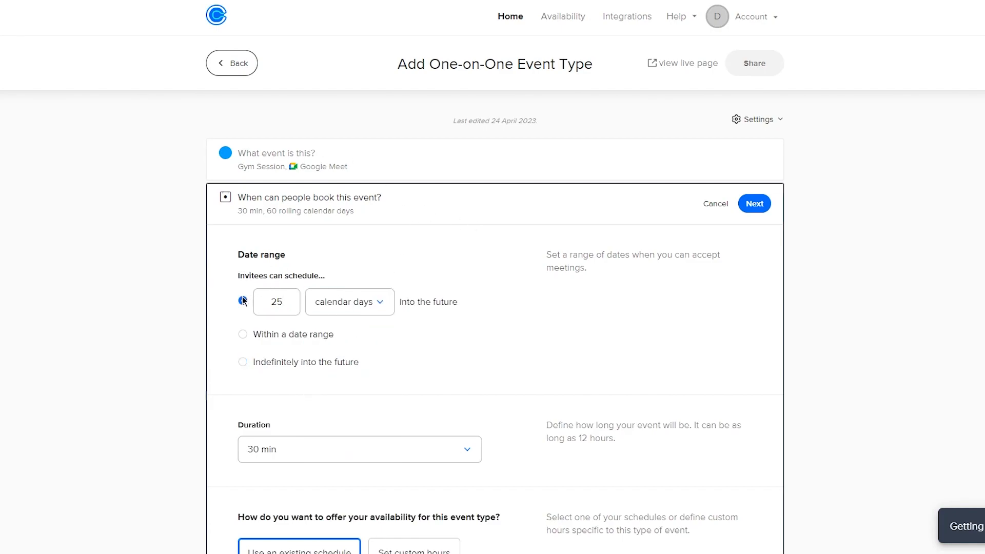
{"action": "left_click", "coordinate": [351, 310]}
{"action": "scroll", "coordinate": [369, 380], "scroll_direction": "down", "scroll_amount": 1}
{"action": "scroll", "coordinate": [365, 374], "scroll_direction": "up", "scroll_amount": 1}
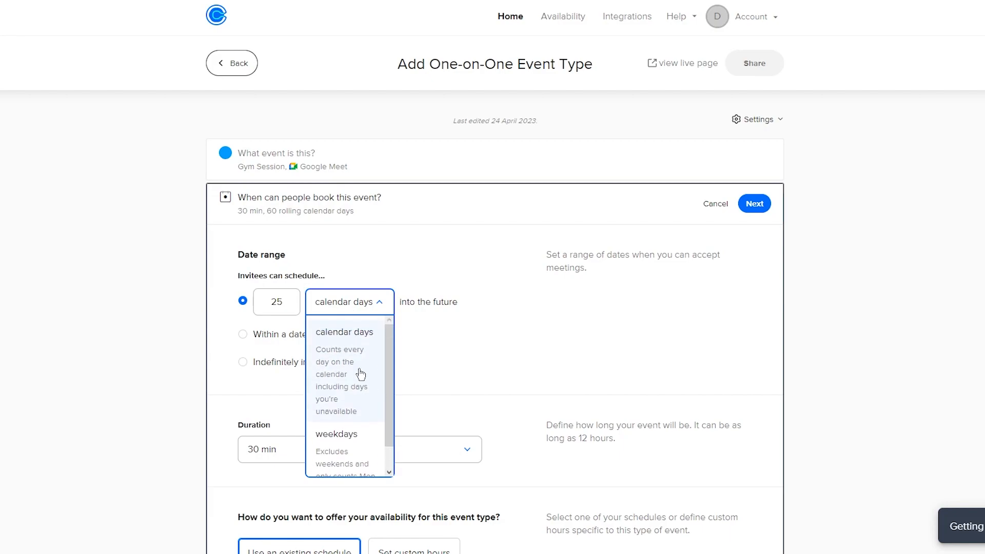
{"action": "left_click", "coordinate": [525, 369]}
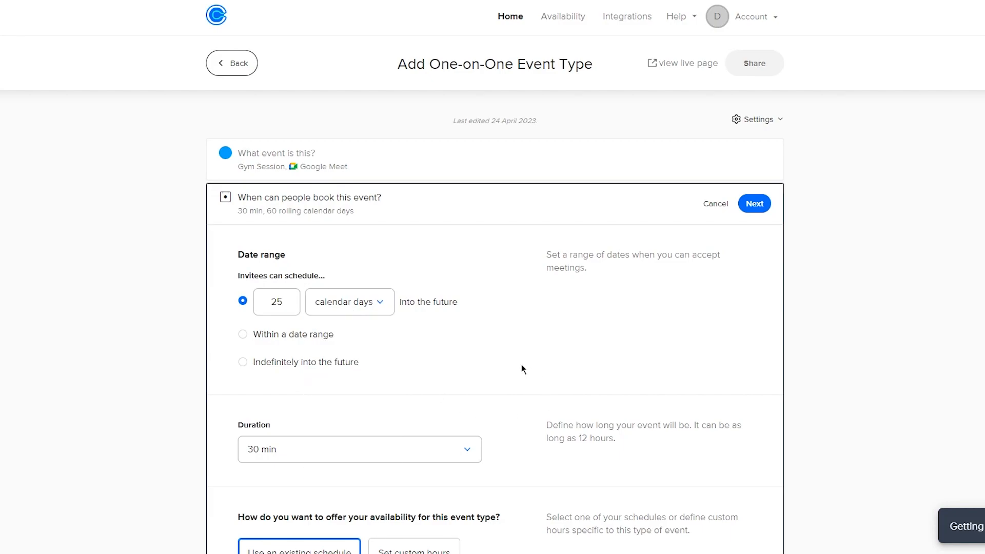
Step: Check the event's duration setting and read the note about offering existing schedules or custom hours
{"action": "scroll", "coordinate": [510, 354], "scroll_direction": "down", "scroll_amount": 3}
{"action": "left_click", "coordinate": [418, 279]}
{"action": "left_click", "coordinate": [420, 281]}
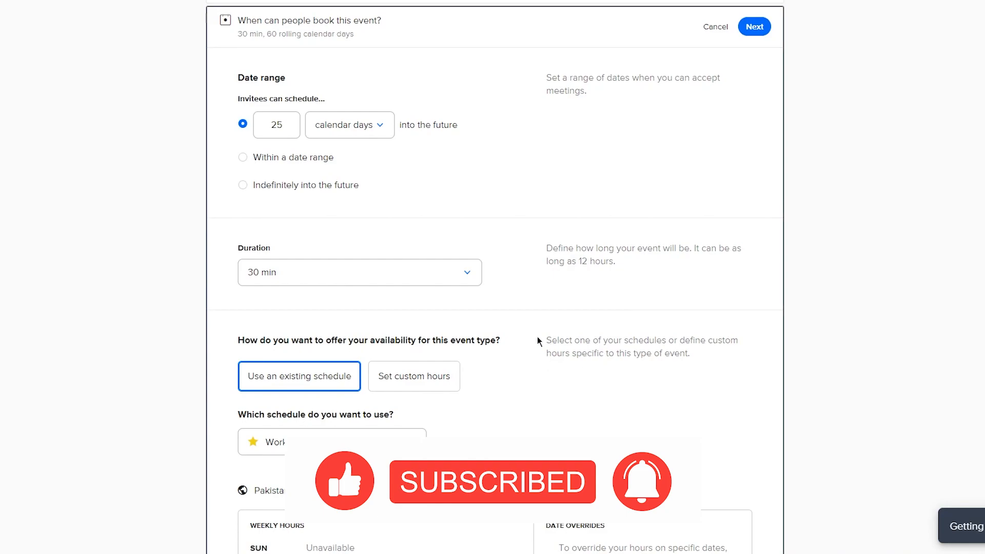
{"action": "left_click_drag", "start_coordinate": [534, 338], "coordinate": [689, 354]}
{"action": "left_click", "coordinate": [788, 367]}
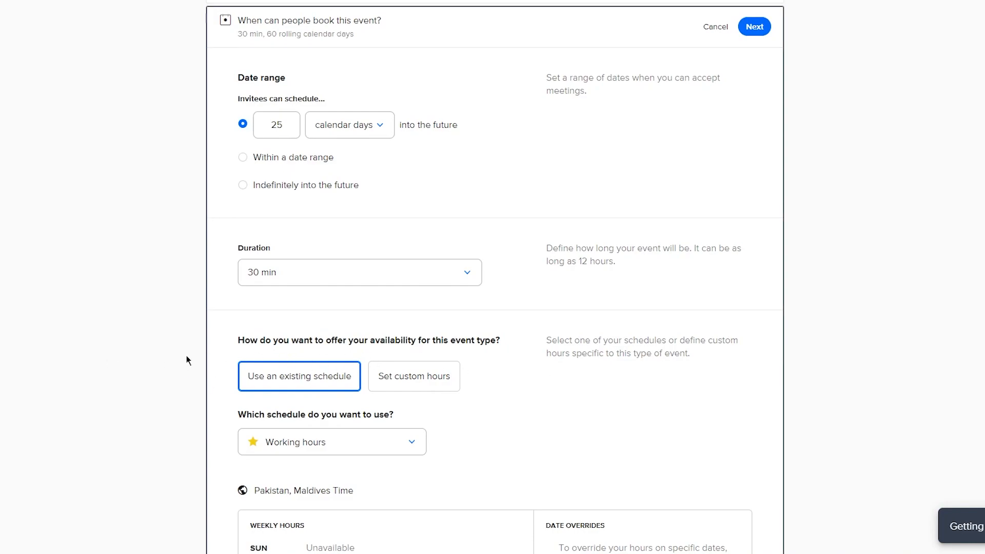
Step: Compare custom hours with the existing Working hours schedule and look over the date range and duration settings
{"action": "left_click", "coordinate": [426, 381]}
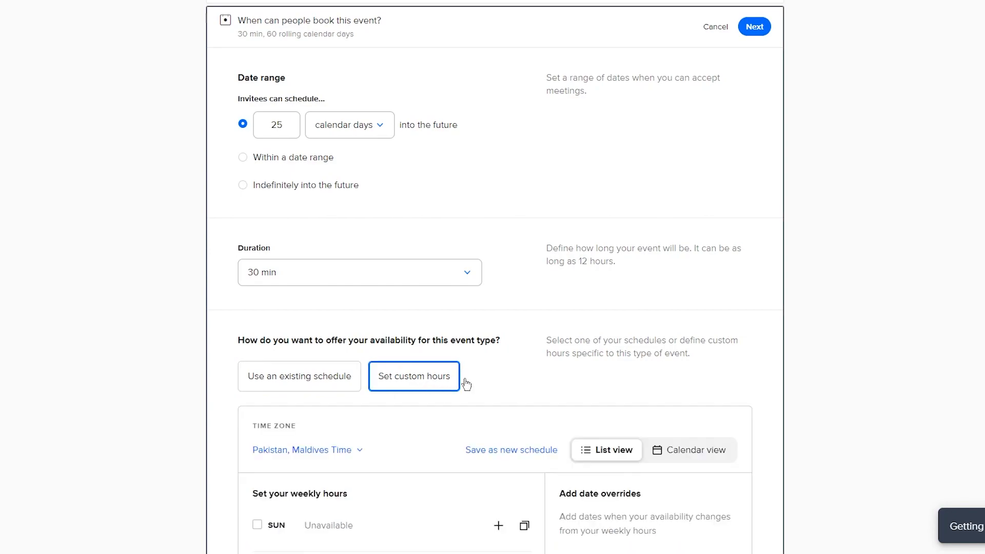
{"action": "left_click", "coordinate": [336, 384]}
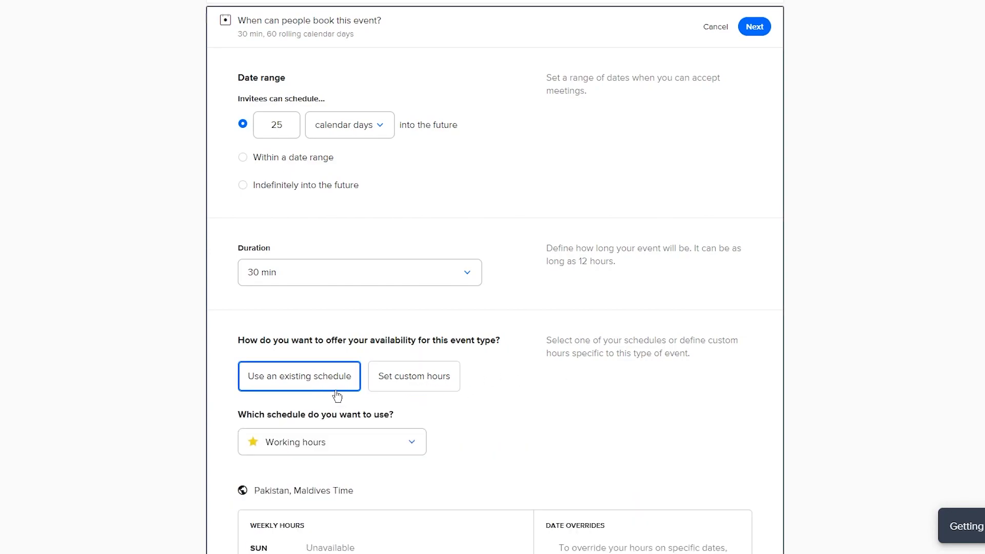
{"action": "scroll", "coordinate": [336, 395], "scroll_direction": "down", "scroll_amount": 2}
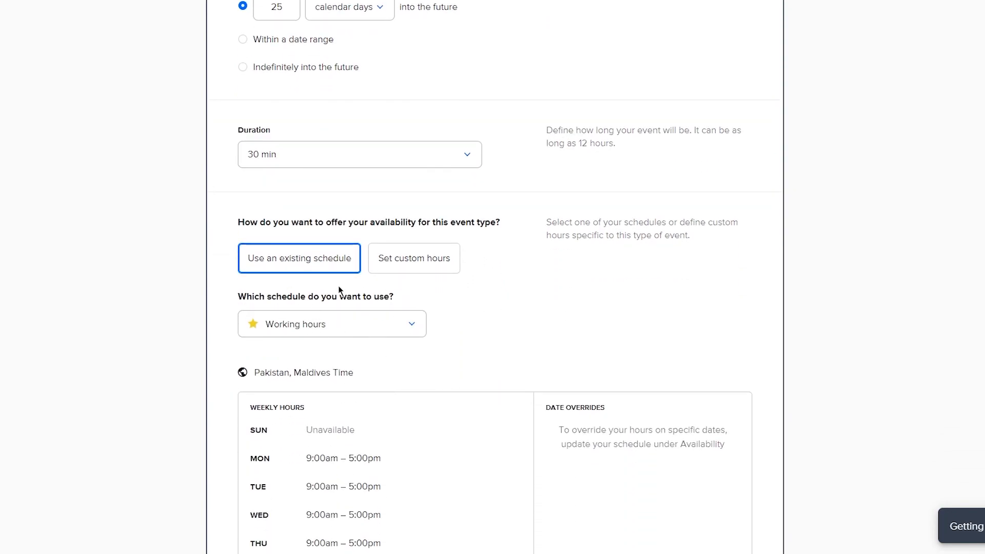
{"action": "scroll", "coordinate": [144, 272], "scroll_direction": "up", "scroll_amount": 5}
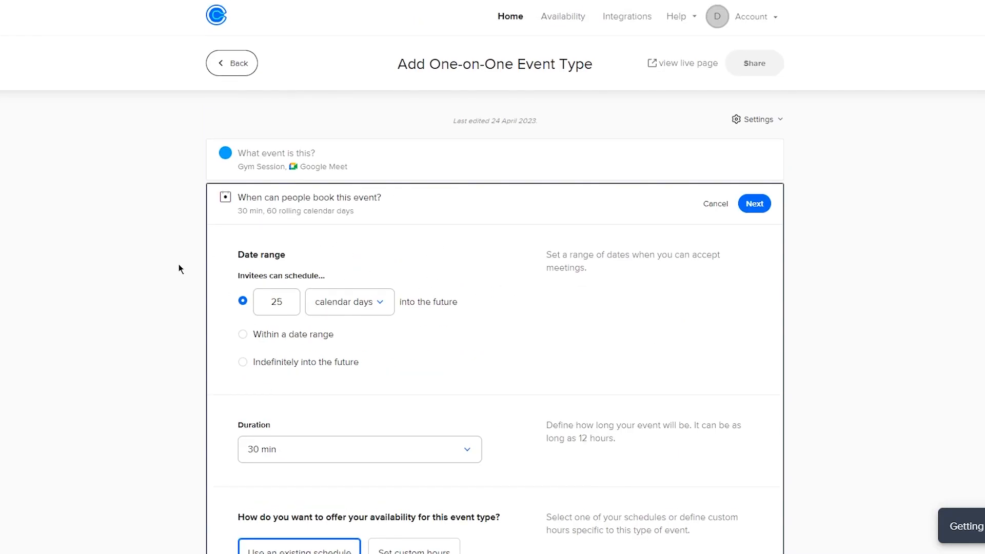
{"action": "scroll", "coordinate": [437, 304], "scroll_direction": "down", "scroll_amount": 5}
{"action": "scroll", "coordinate": [475, 274], "scroll_direction": "up", "scroll_amount": 5}
{"action": "scroll", "coordinate": [442, 298], "scroll_direction": "down", "scroll_amount": 5}
{"action": "scroll", "coordinate": [248, 143], "scroll_direction": "up", "scroll_amount": 3}
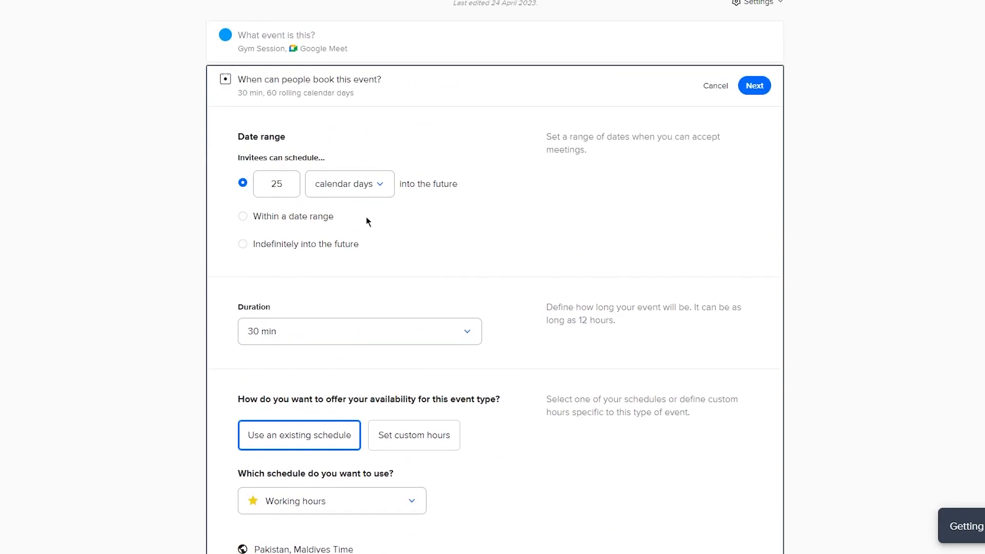
Step: Switch the event's availability to custom hours and check the time zone choices, keeping Pakistan, Maldives Time
{"action": "scroll", "coordinate": [362, 214], "scroll_direction": "down", "scroll_amount": 4}
{"action": "left_click", "coordinate": [425, 201]}
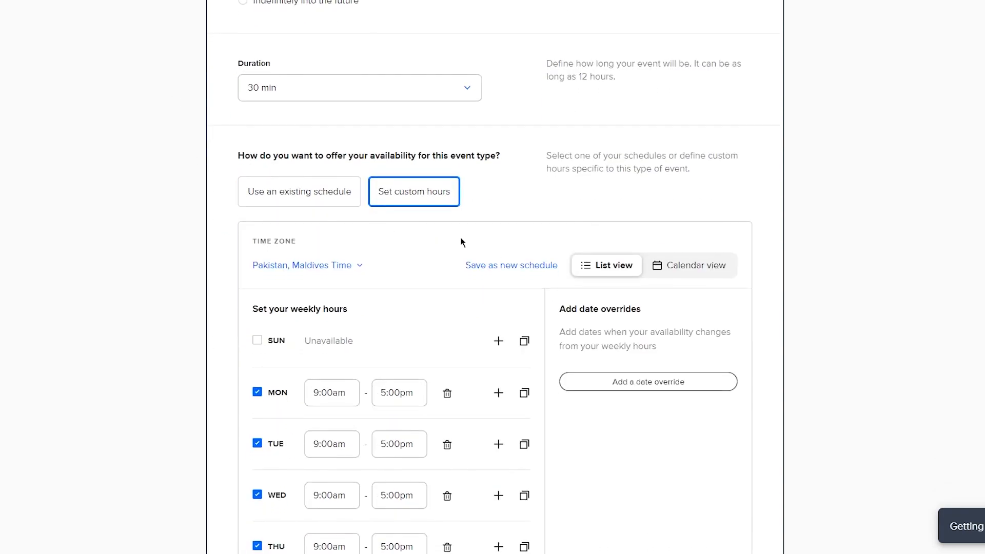
{"action": "scroll", "coordinate": [460, 237], "scroll_direction": "down", "scroll_amount": 2}
{"action": "left_click", "coordinate": [345, 156]}
{"action": "left_click", "coordinate": [345, 161]}
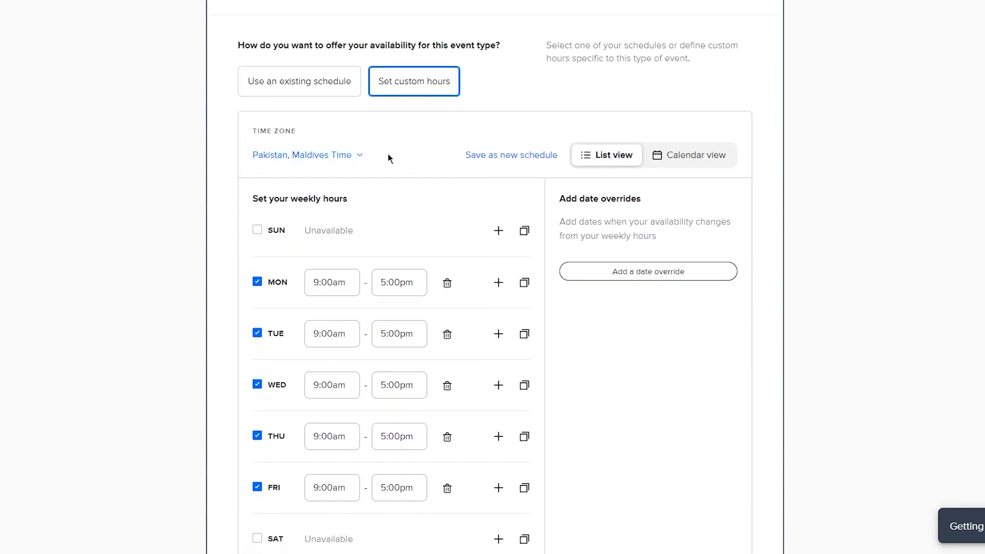
{"action": "left_click", "coordinate": [356, 160]}
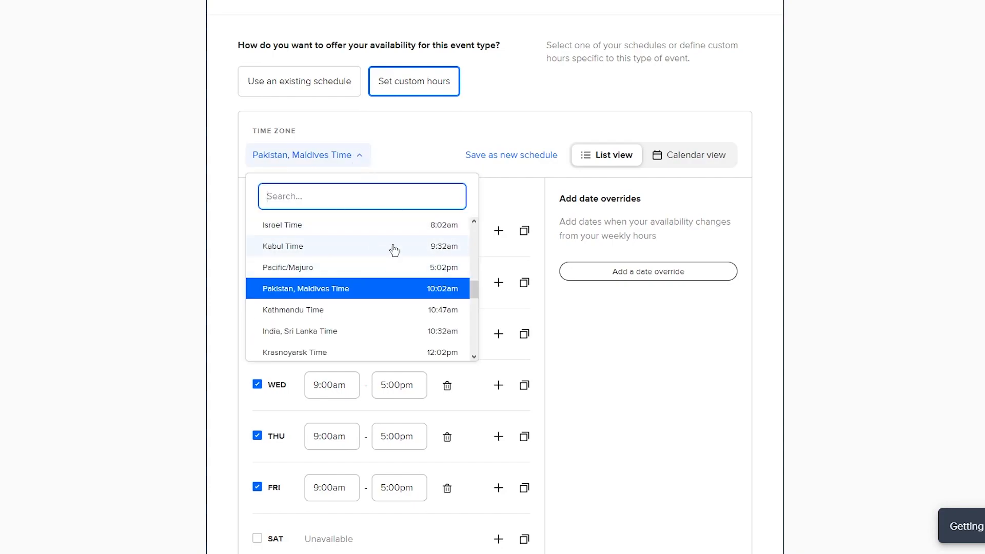
{"action": "left_click", "coordinate": [402, 140]}
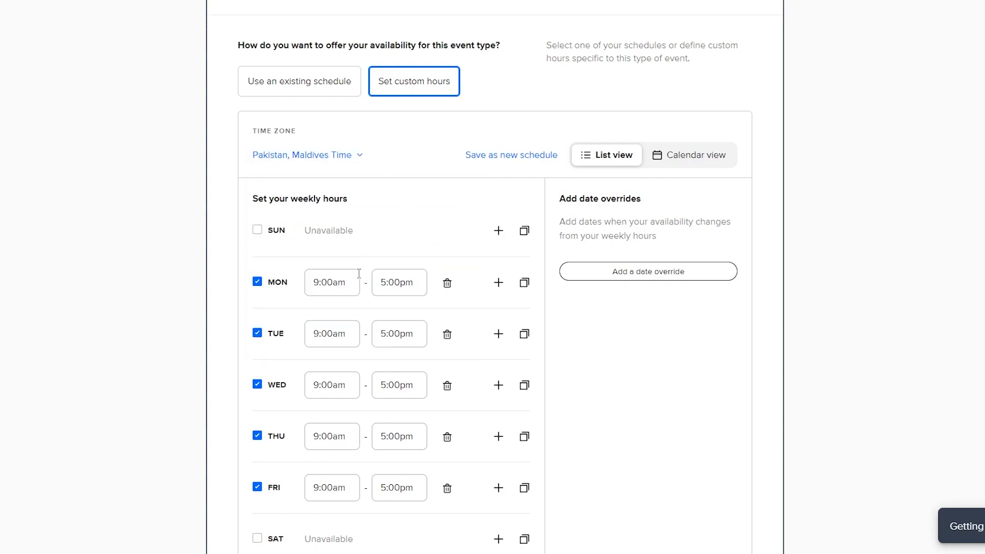
Step: Make Tuesday and Thursday unavailable in the custom weekly hours
{"action": "scroll", "coordinate": [385, 262], "scroll_direction": "down", "scroll_amount": 5}
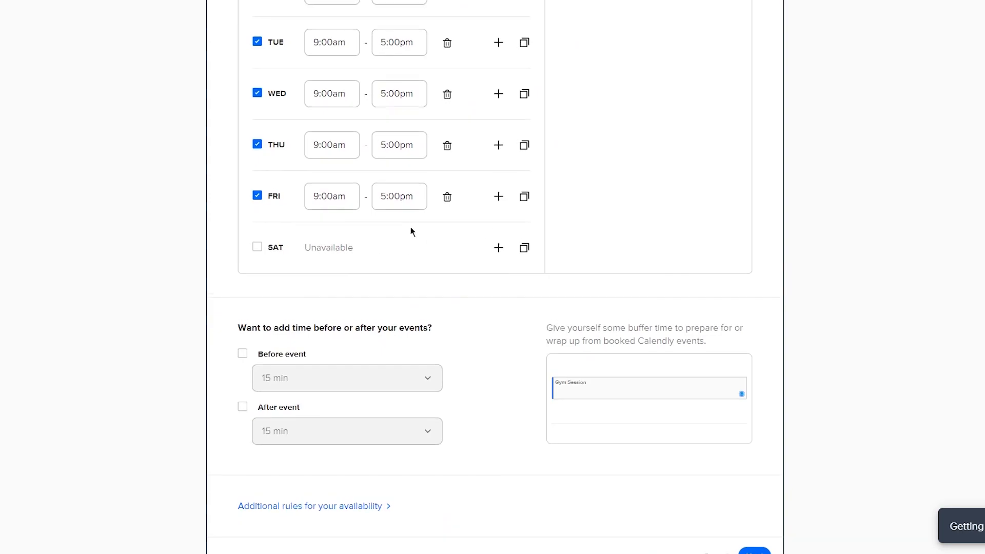
{"action": "scroll", "coordinate": [410, 230], "scroll_direction": "up", "scroll_amount": 2}
{"action": "left_click", "coordinate": [256, 156]}
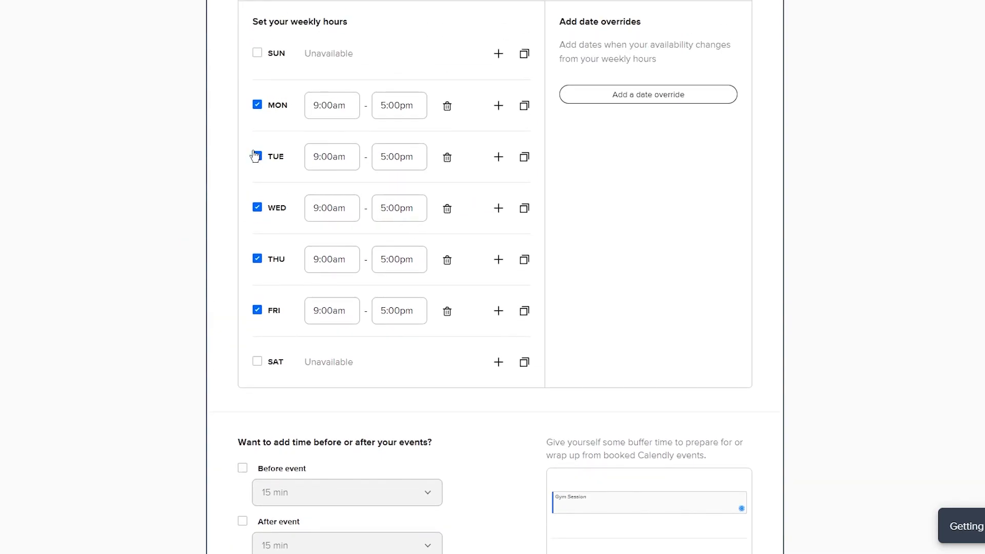
{"action": "left_click", "coordinate": [257, 258]}
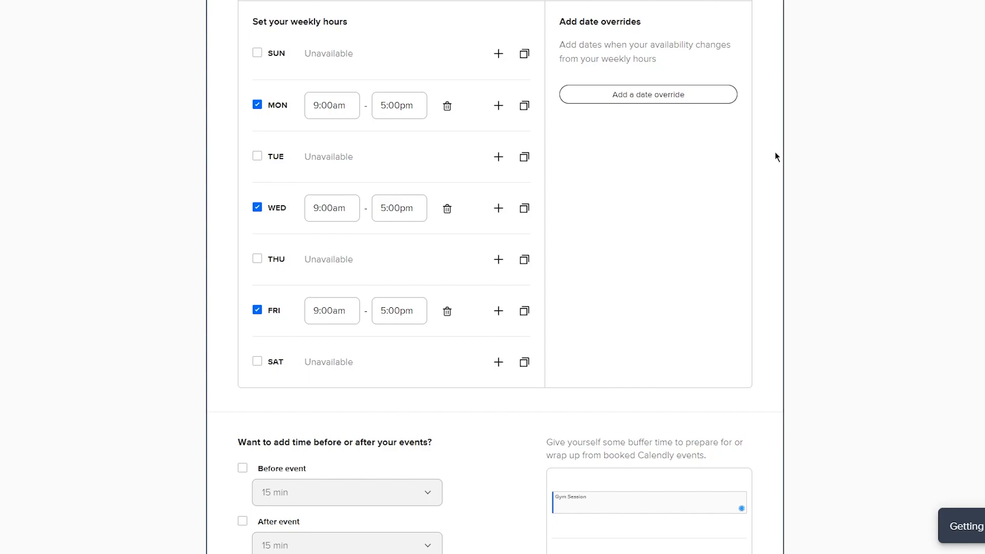
Step: Read about date overrides and view the date selection calendar without applying any dates
{"action": "scroll", "coordinate": [775, 153], "scroll_direction": "down", "scroll_amount": 4}
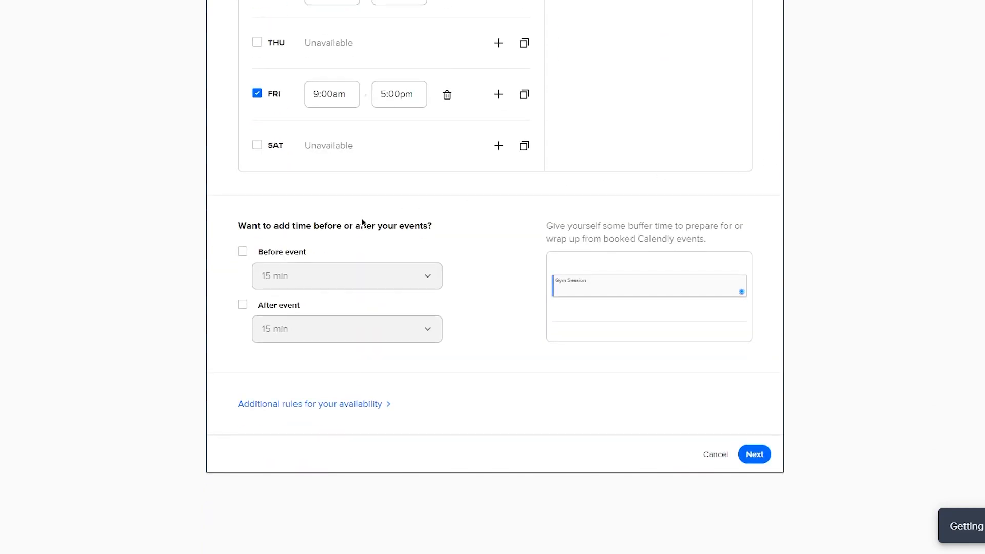
{"action": "scroll", "coordinate": [346, 228], "scroll_direction": "up", "scroll_amount": 5}
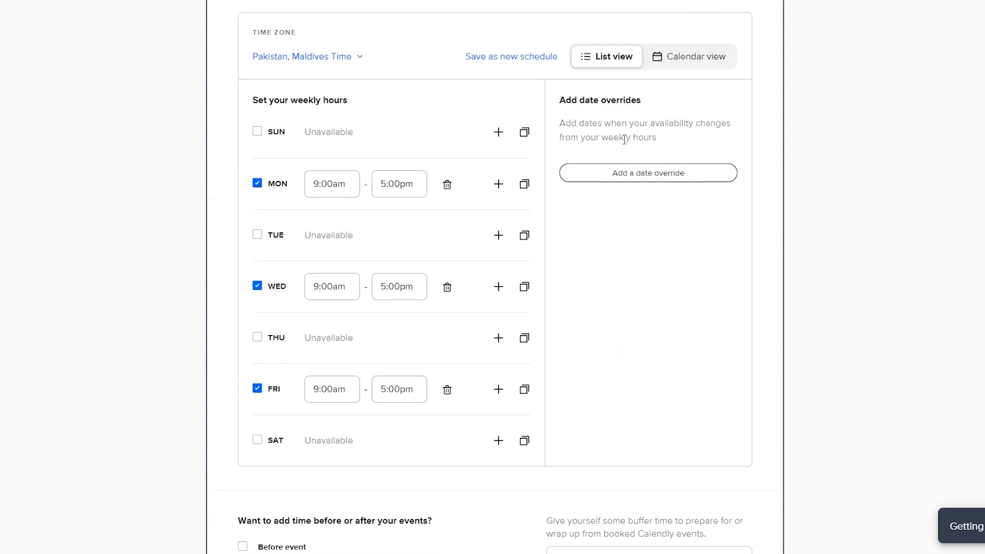
{"action": "left_click_drag", "start_coordinate": [558, 97], "coordinate": [687, 140]}
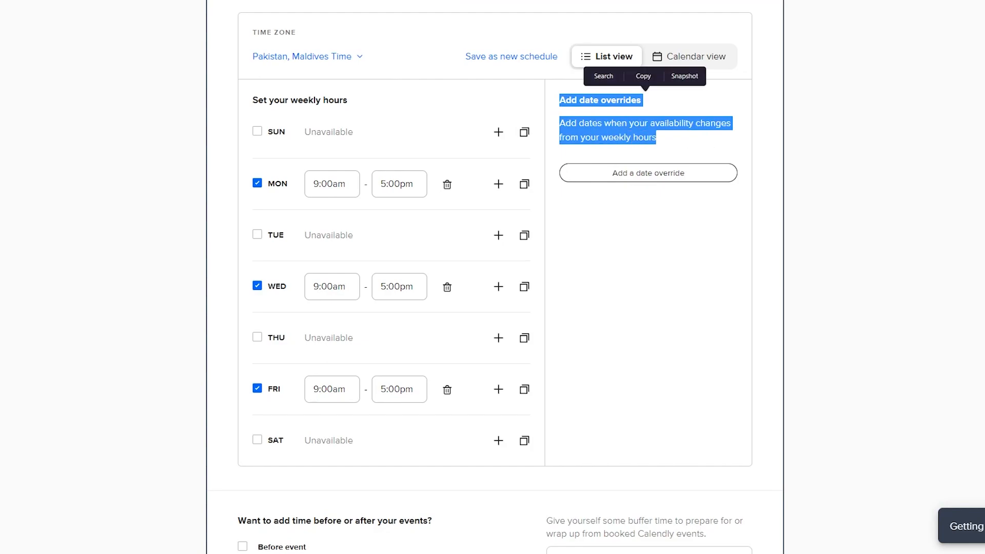
{"action": "left_click", "coordinate": [658, 175]}
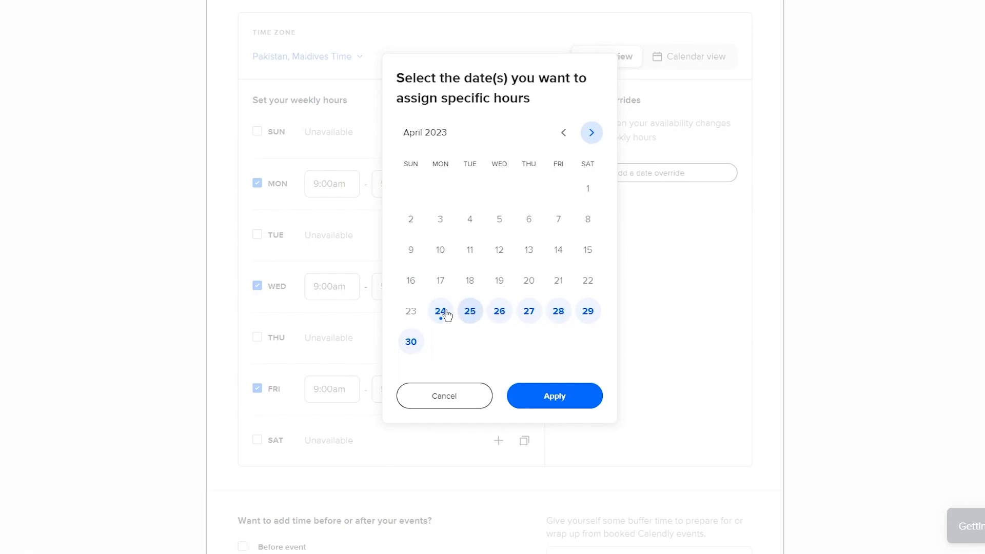
{"action": "left_click", "coordinate": [477, 394]}
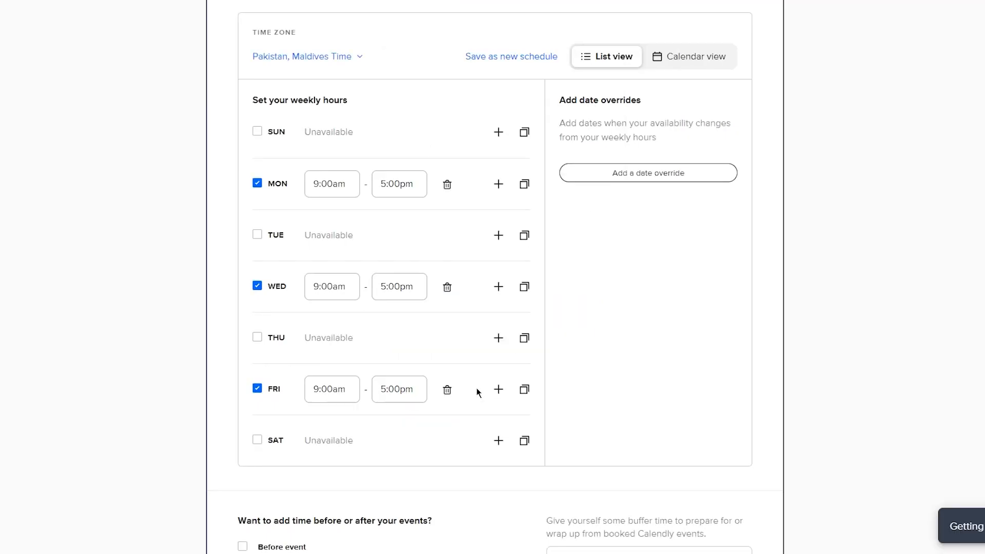
Step: Add 15 min of buffer time both before and after the event
{"action": "scroll", "coordinate": [724, 322], "scroll_direction": "down", "scroll_amount": 6}
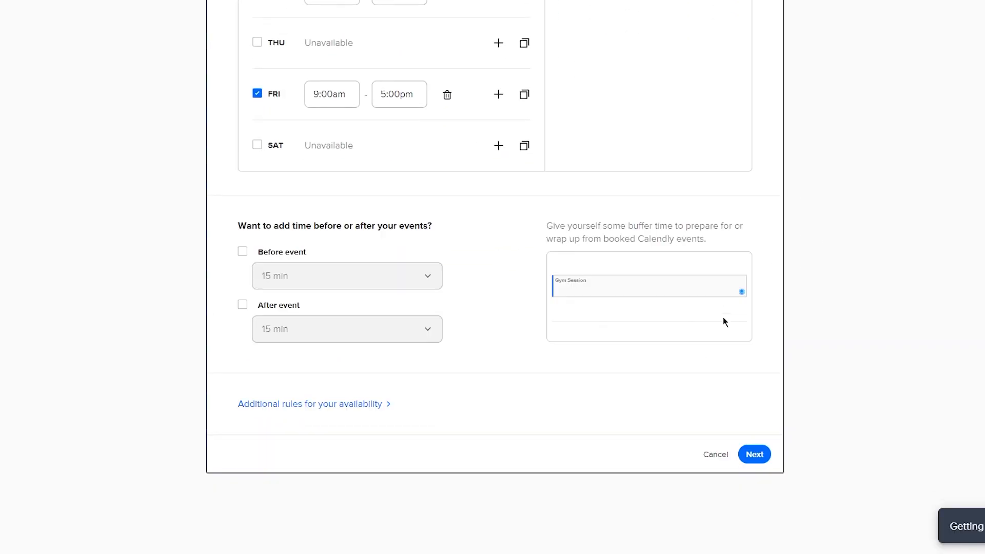
{"action": "left_click_drag", "start_coordinate": [232, 224], "coordinate": [490, 230]}
{"action": "left_click", "coordinate": [453, 229]}
{"action": "left_click", "coordinate": [251, 254]}
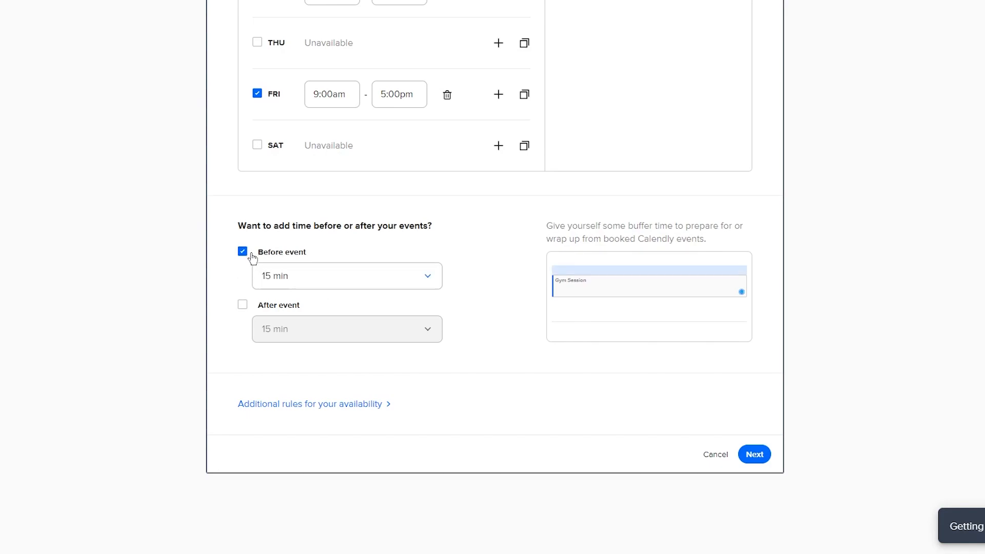
{"action": "left_click", "coordinate": [243, 305]}
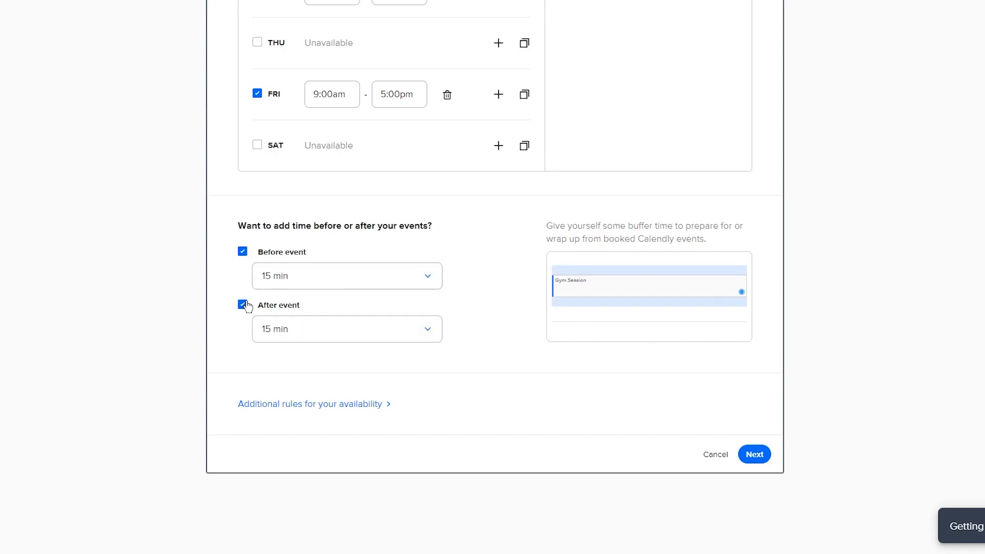
Step: Set the buffer time after the event to 30 min and turn off the buffer before the event
{"action": "triple_click", "coordinate": [585, 236]}
{"action": "left_click", "coordinate": [806, 257]}
{"action": "left_click", "coordinate": [380, 327]}
{"action": "left_click", "coordinate": [377, 428]}
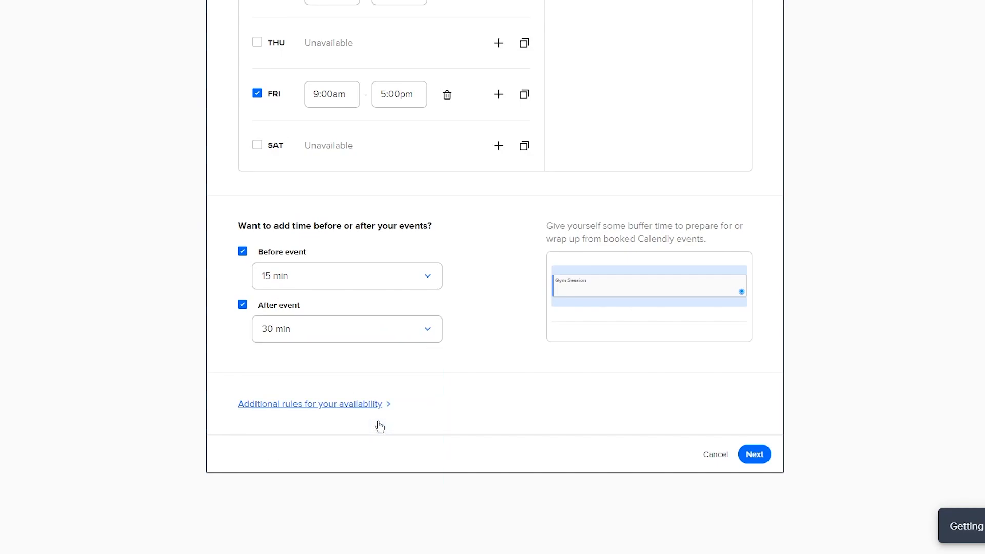
{"action": "left_click", "coordinate": [410, 339]}
{"action": "left_click", "coordinate": [393, 334]}
{"action": "left_click", "coordinate": [242, 251]}
{"action": "left_click", "coordinate": [242, 304]}
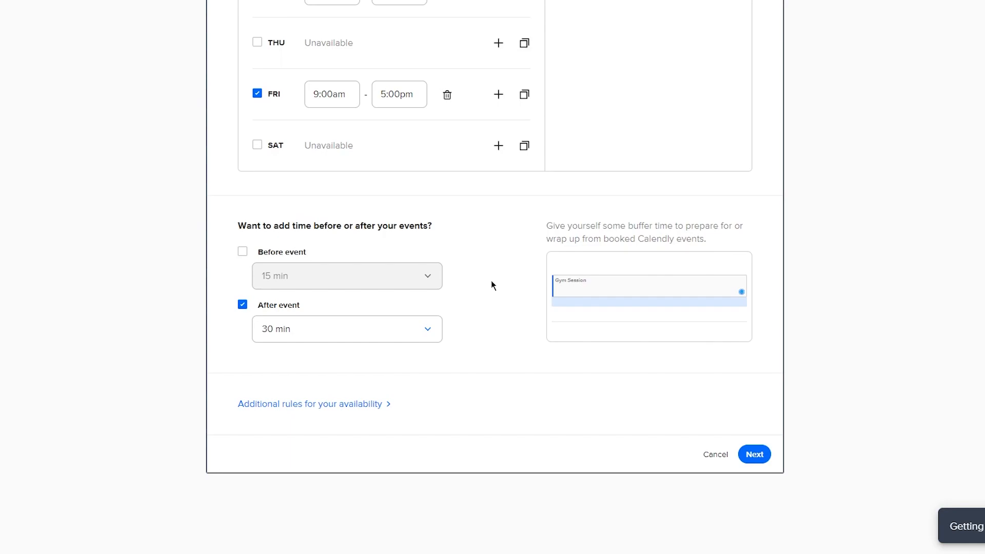
Step: Expand the additional availability rules and review the start time increment choices, keeping 30 min
{"action": "left_click", "coordinate": [340, 406]}
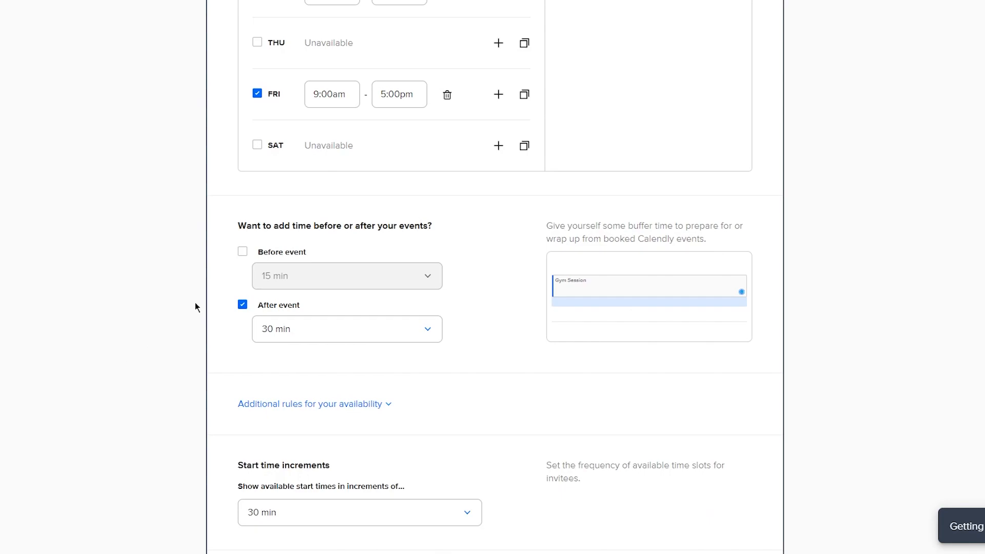
{"action": "scroll", "coordinate": [176, 260], "scroll_direction": "down", "scroll_amount": 3}
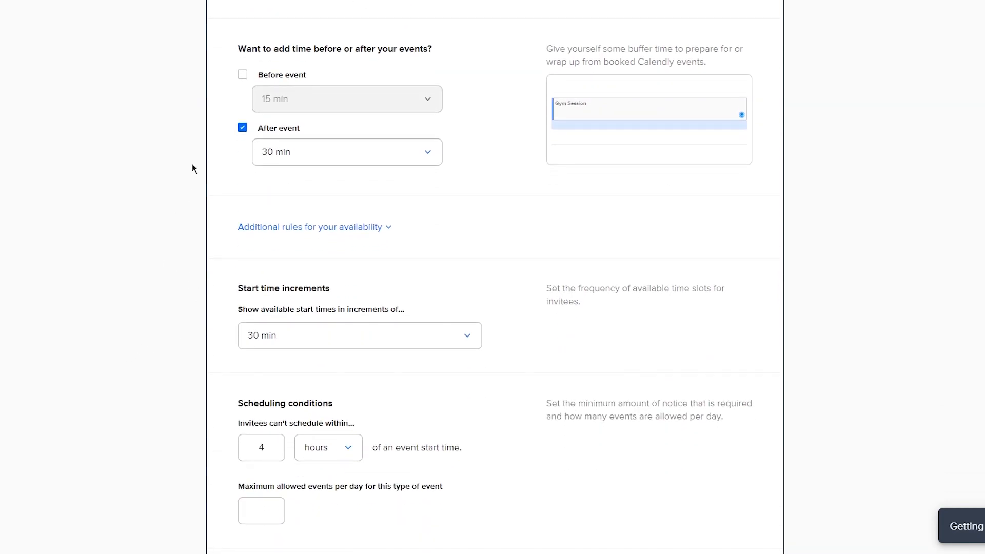
{"action": "scroll", "coordinate": [191, 164], "scroll_direction": "down", "scroll_amount": 4}
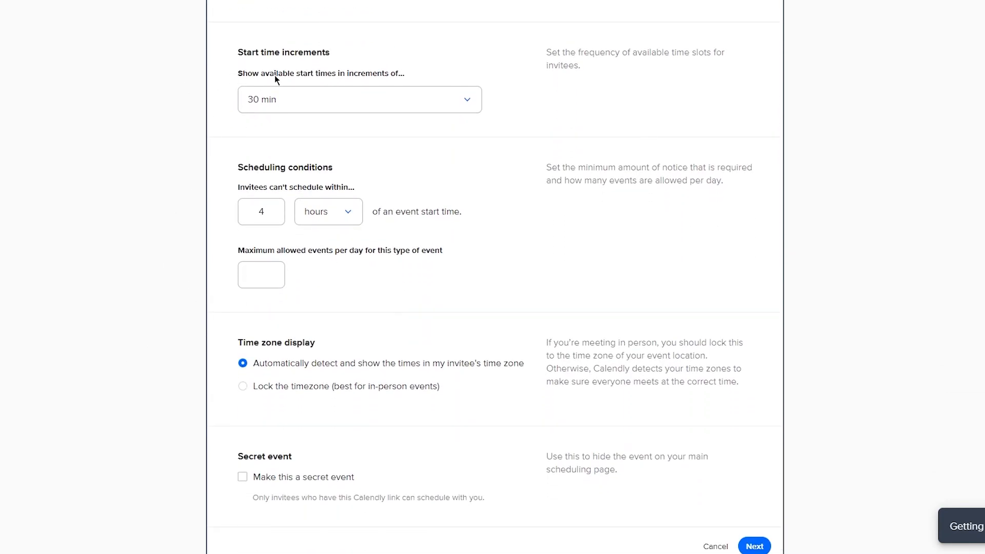
{"action": "left_click_drag", "start_coordinate": [247, 85], "coordinate": [392, 73]}
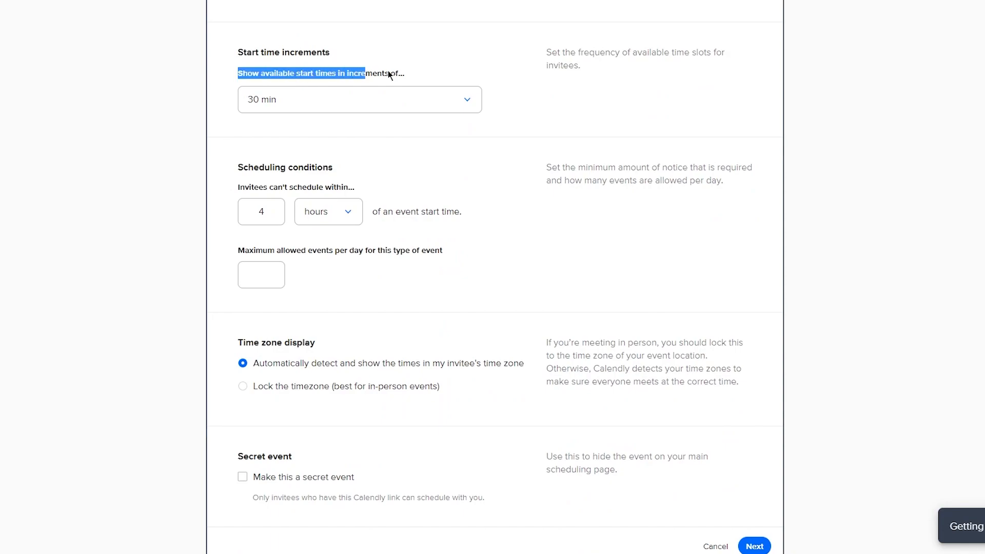
{"action": "left_click", "coordinate": [429, 103]}
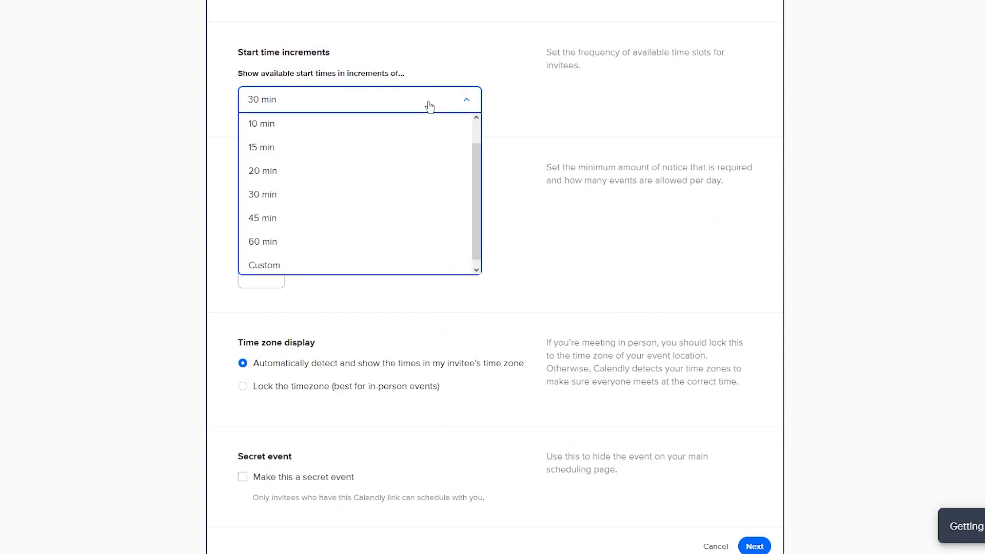
{"action": "left_click", "coordinate": [524, 80]}
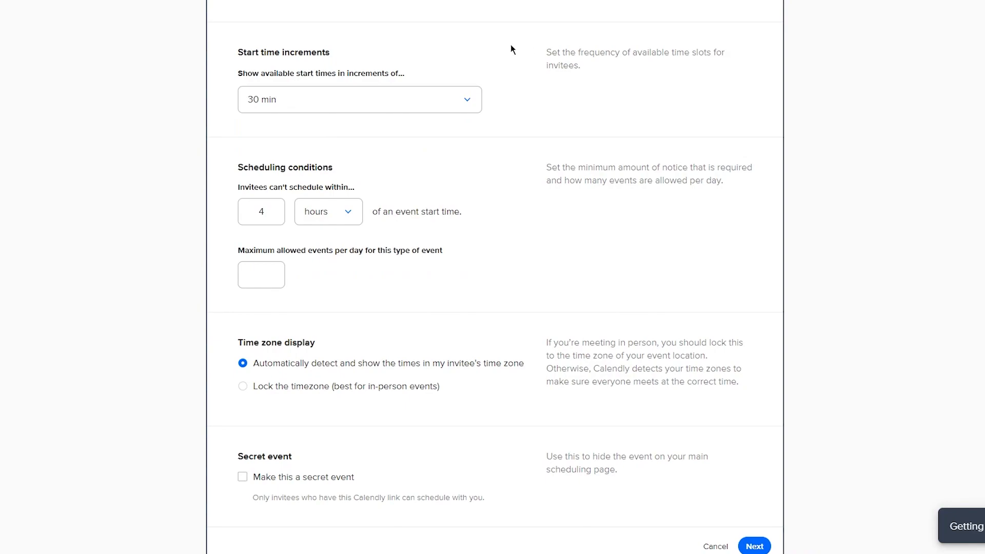
{"action": "left_click", "coordinate": [387, 93]}
{"action": "left_click", "coordinate": [502, 81]}
{"action": "left_click", "coordinate": [470, 102]}
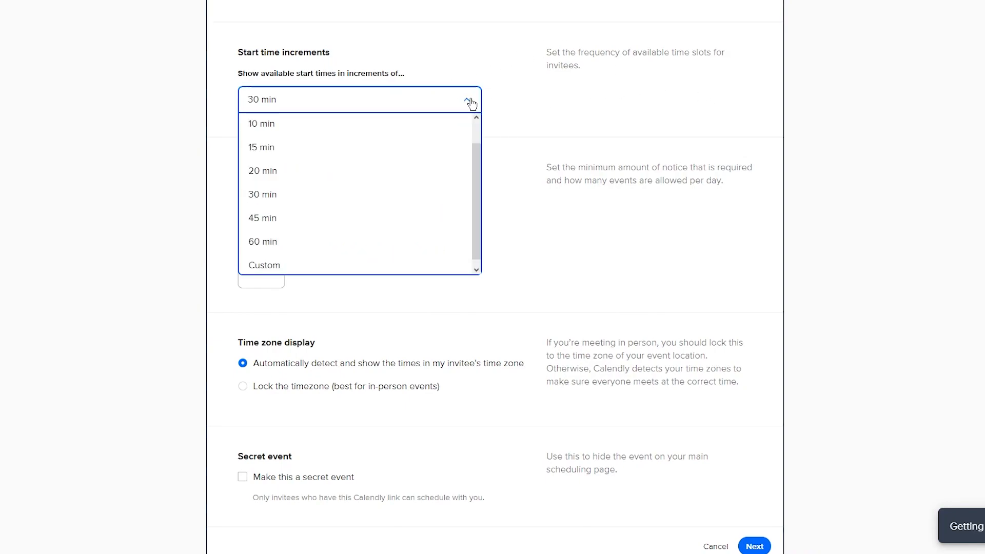
{"action": "left_click", "coordinate": [458, 80]}
{"action": "left_click", "coordinate": [465, 106]}
{"action": "left_click", "coordinate": [472, 76]}
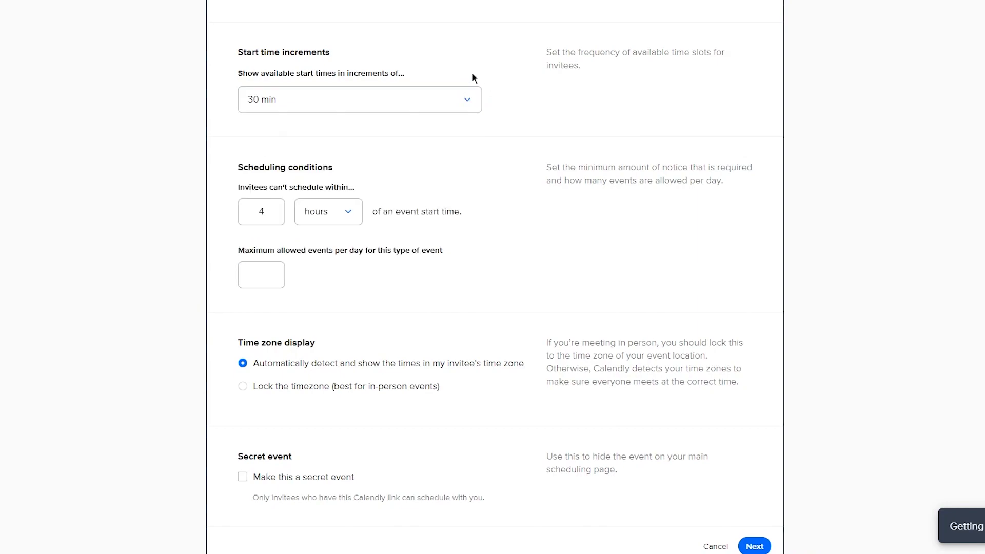
{"action": "left_click", "coordinate": [468, 97]}
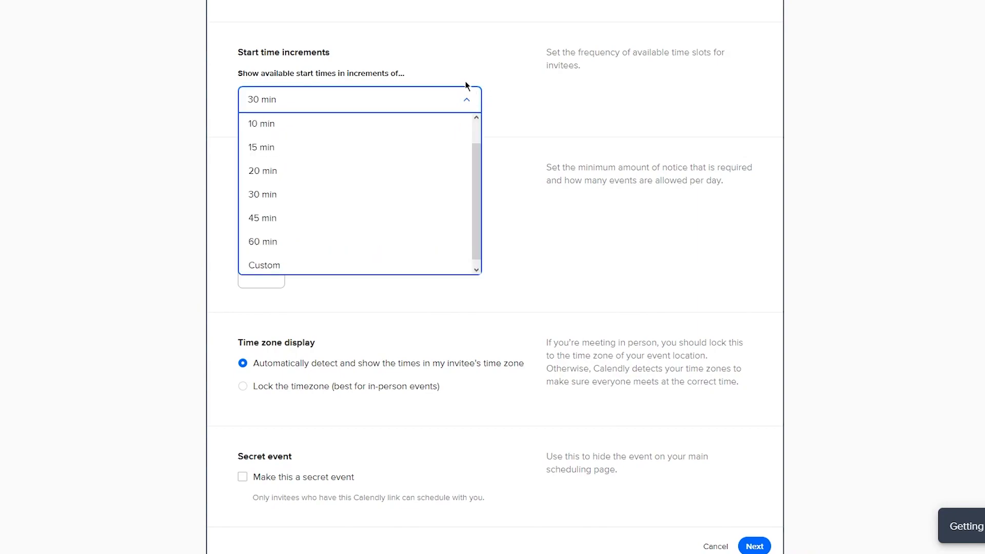
{"action": "left_click", "coordinate": [467, 86]}
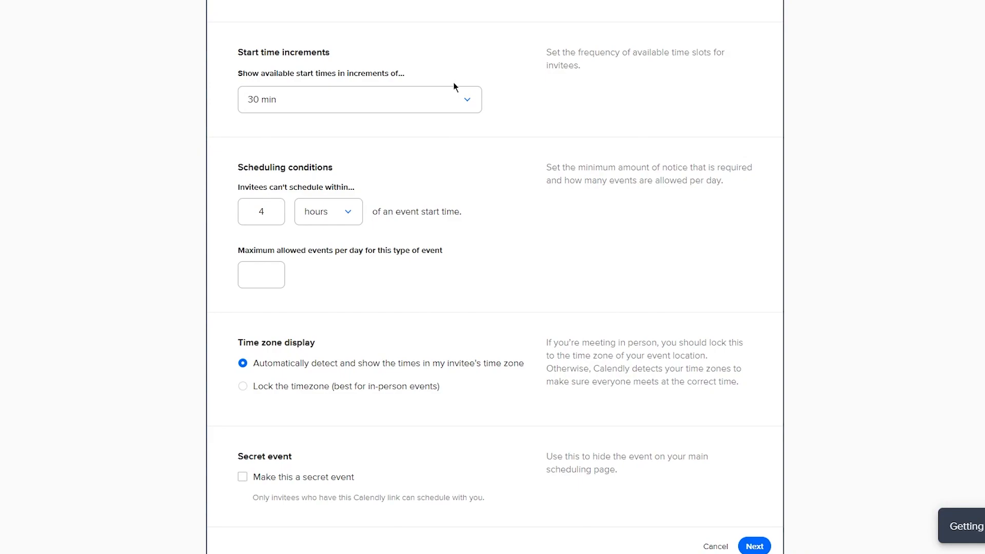
Step: Look through the notice period units and set the minimum scheduling notice to 24 hours before the event start
{"action": "left_click", "coordinate": [345, 211]}
{"action": "left_click", "coordinate": [339, 263]}
{"action": "left_click", "coordinate": [331, 223]}
{"action": "left_click", "coordinate": [317, 241]}
{"action": "left_click", "coordinate": [321, 212]}
{"action": "left_click", "coordinate": [323, 285]}
{"action": "left_click", "coordinate": [321, 212]}
{"action": "left_click", "coordinate": [327, 263]}
{"action": "left_click", "coordinate": [262, 215]}
{"action": "type", "text": "2"}
{"action": "left_click", "coordinate": [543, 163]}
Step: Limit this event type to a maximum of 3 events per day
{"action": "left_click", "coordinate": [263, 274]}
{"action": "type", "text": "3"}
{"action": "left_click_drag", "start_coordinate": [575, 181], "coordinate": [564, 181]}
{"action": "left_click", "coordinate": [478, 199]}
Step: Read about the secret event option, leave it disabled, and save the event's booking settings
{"action": "scroll", "coordinate": [460, 262], "scroll_direction": "down", "scroll_amount": 2}
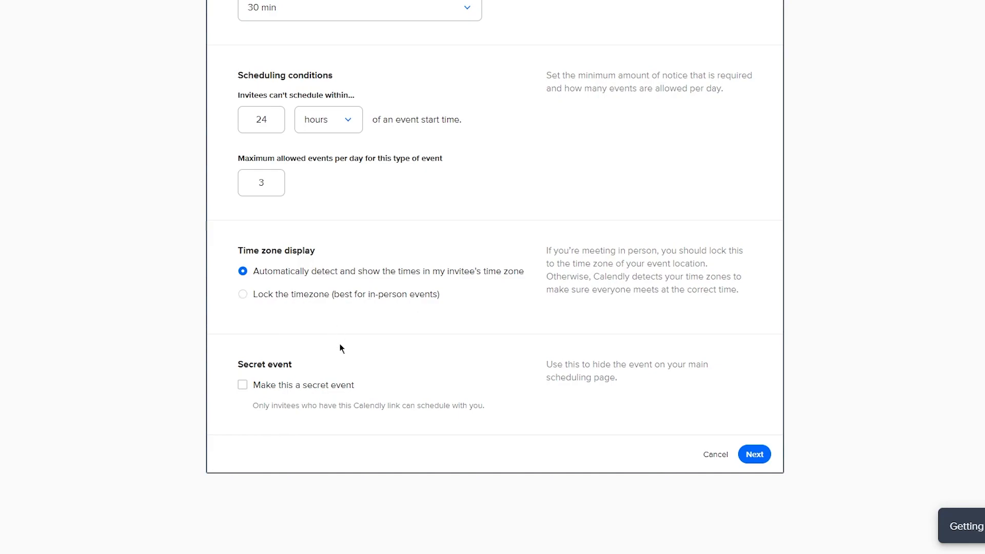
{"action": "left_click_drag", "start_coordinate": [212, 355], "coordinate": [425, 405]}
{"action": "left_click", "coordinate": [456, 374]}
{"action": "left_click_drag", "start_coordinate": [545, 367], "coordinate": [716, 385]}
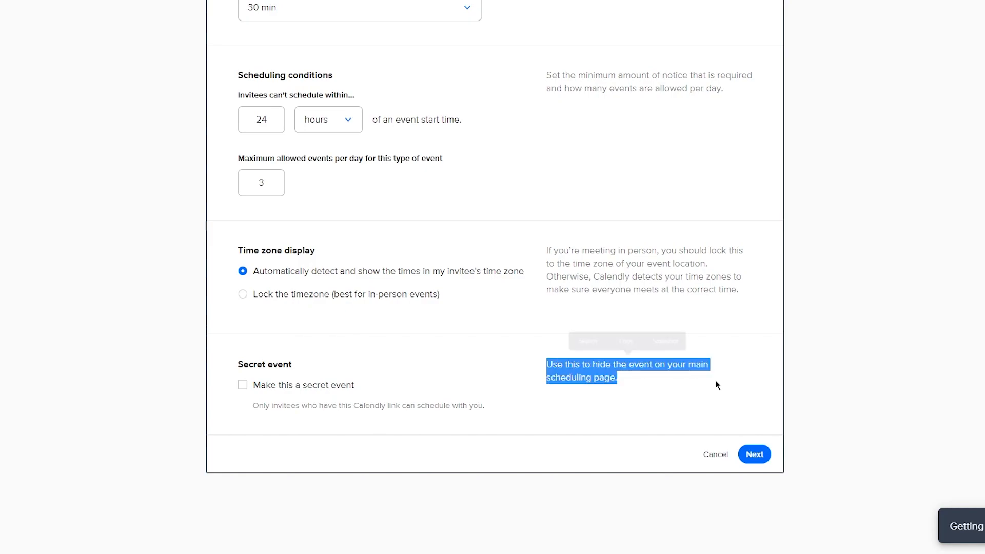
{"action": "left_click", "coordinate": [601, 390]}
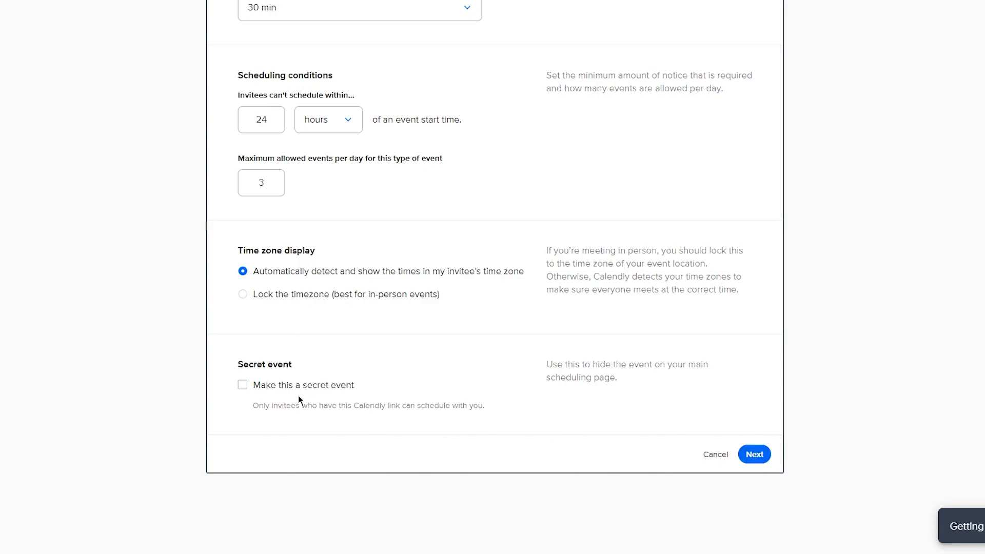
{"action": "left_click", "coordinate": [763, 456]}
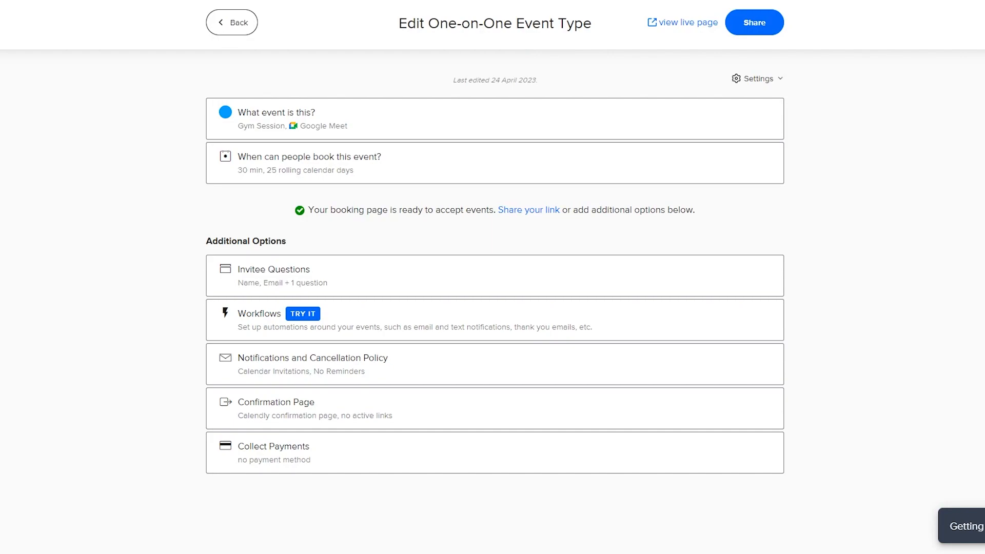
Step: View the live Gym Session booking page in a new tab, review its description and available dates, and return to the event editor
{"action": "scroll", "coordinate": [721, 325], "scroll_direction": "up", "scroll_amount": 1}
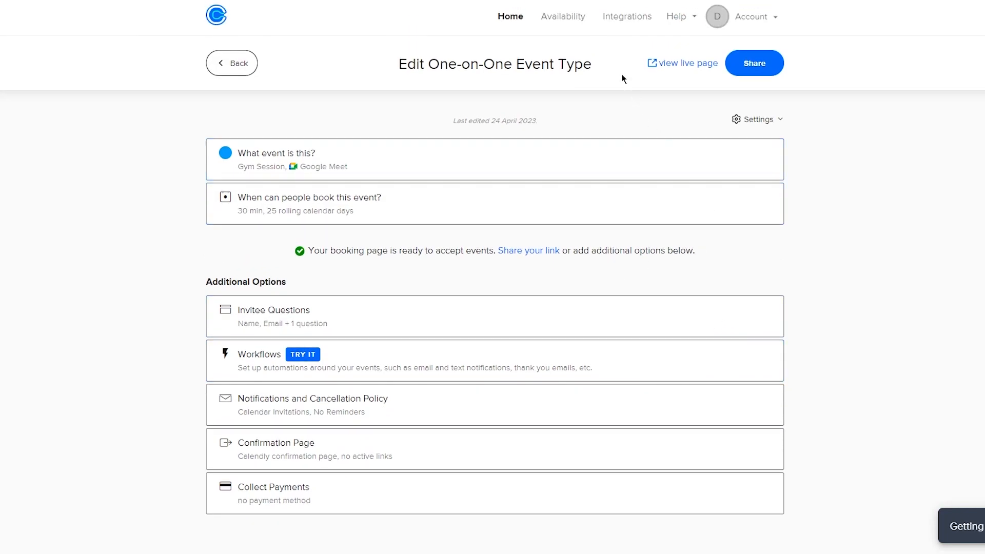
{"action": "right_click", "coordinate": [672, 63]}
{"action": "left_click", "coordinate": [682, 73]}
{"action": "left_click", "coordinate": [318, 1]}
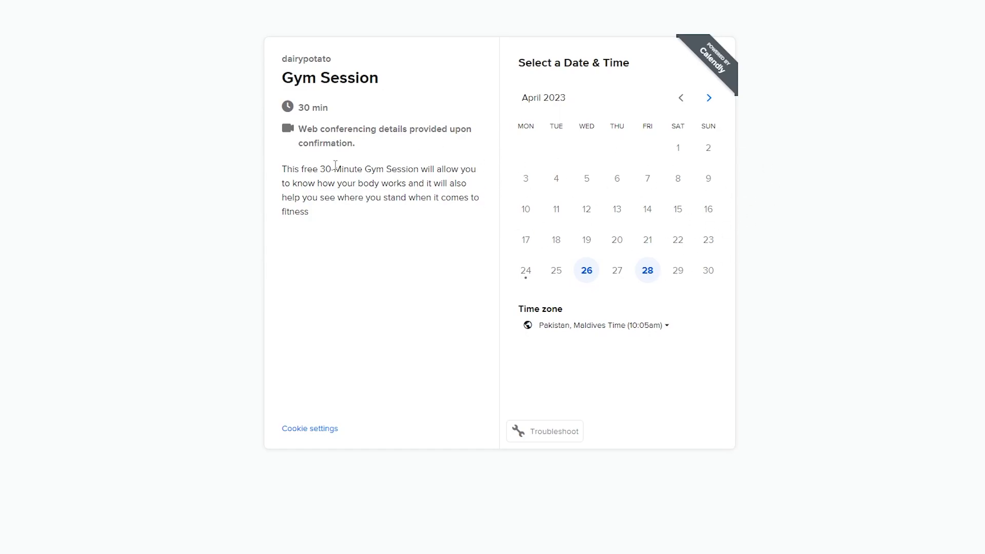
{"action": "left_click_drag", "start_coordinate": [304, 78], "coordinate": [378, 139]}
{"action": "left_click", "coordinate": [342, 136]}
{"action": "left_click_drag", "start_coordinate": [282, 169], "coordinate": [408, 240]}
{"action": "left_click", "coordinate": [210, 185]}
{"action": "left_click_drag", "start_coordinate": [593, 167], "coordinate": [605, 259]}
{"action": "left_click", "coordinate": [810, 231]}
{"action": "key", "text": "ctrl+shift+Tab"}
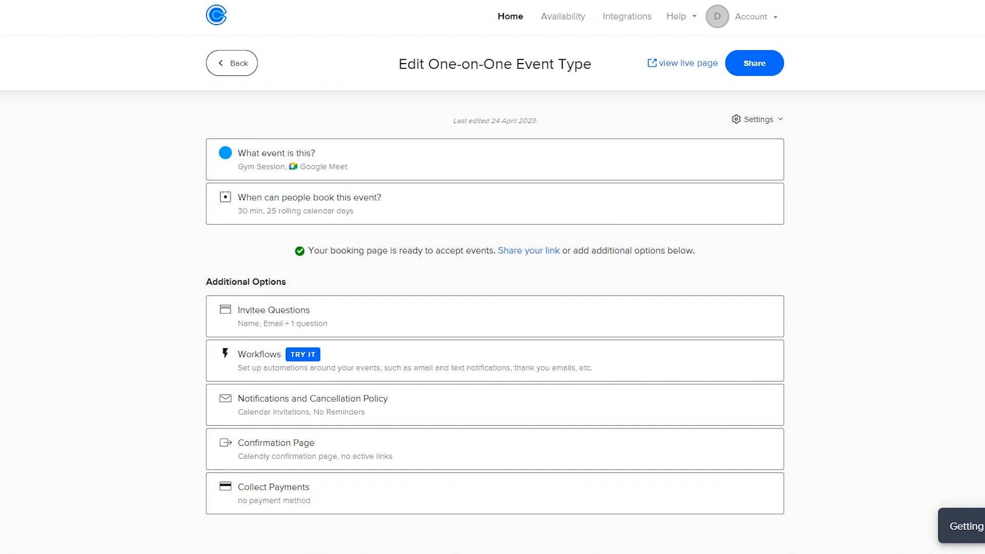
Step: Open the invitee questions and change the name question's input to First Name, Last Name
{"action": "left_click", "coordinate": [529, 326]}
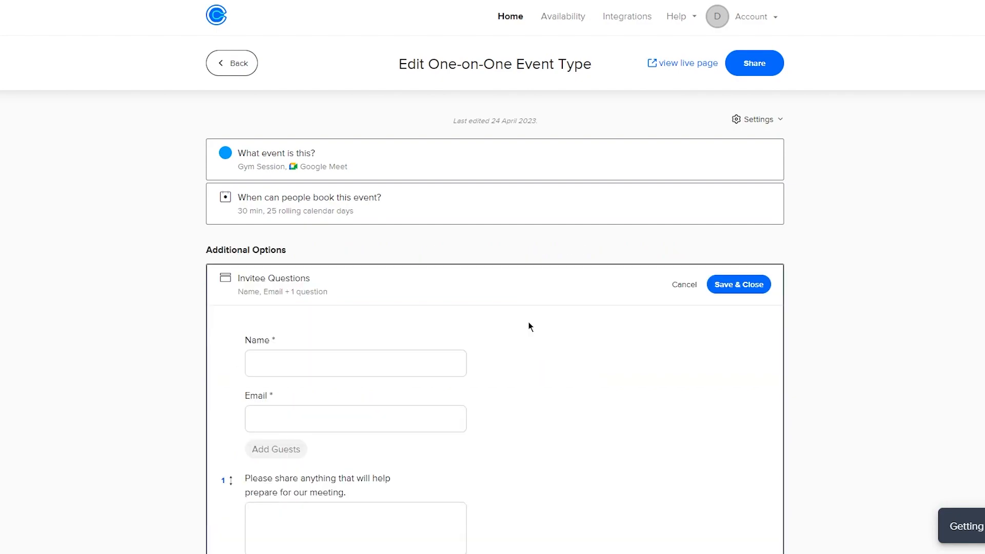
{"action": "scroll", "coordinate": [515, 292], "scroll_direction": "down", "scroll_amount": 4}
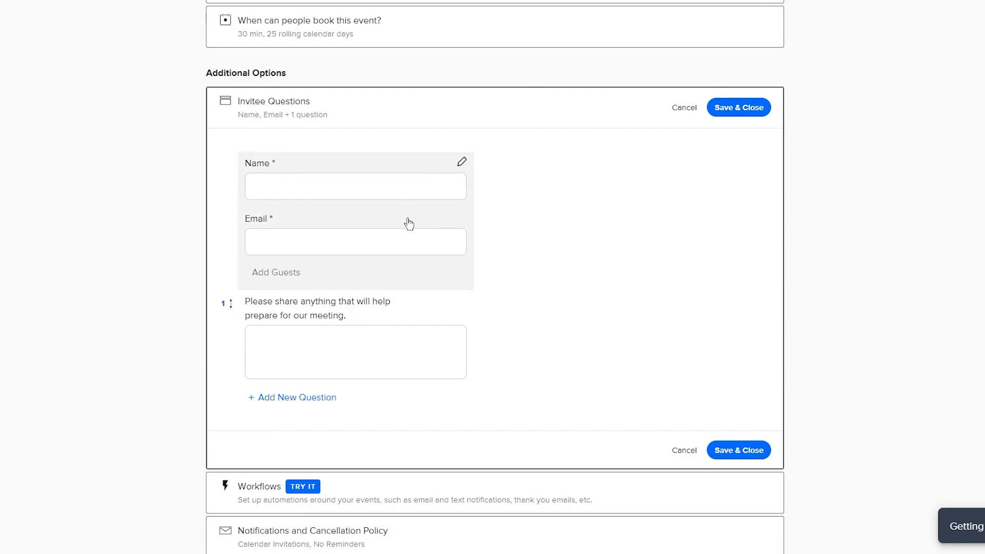
{"action": "left_click", "coordinate": [420, 169]}
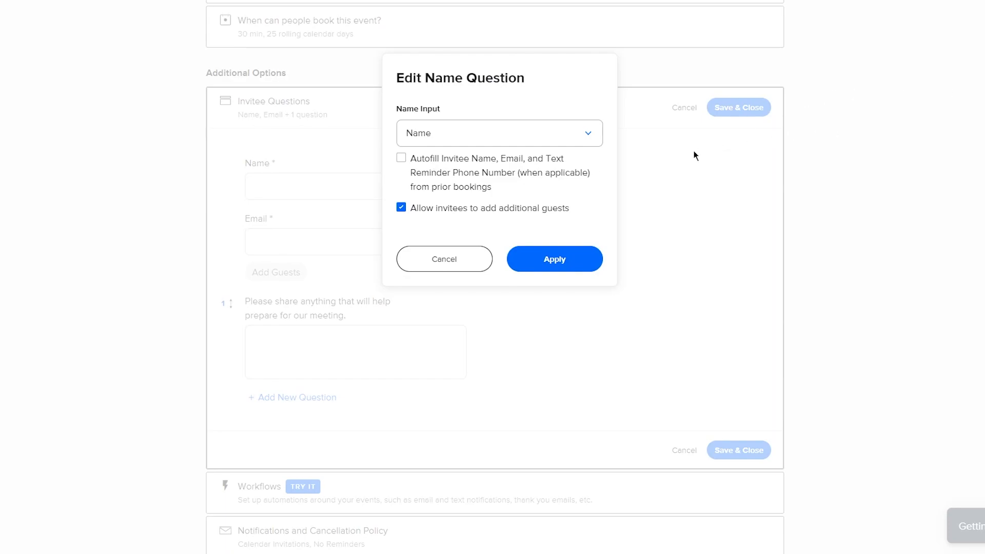
{"action": "left_click", "coordinate": [542, 133]}
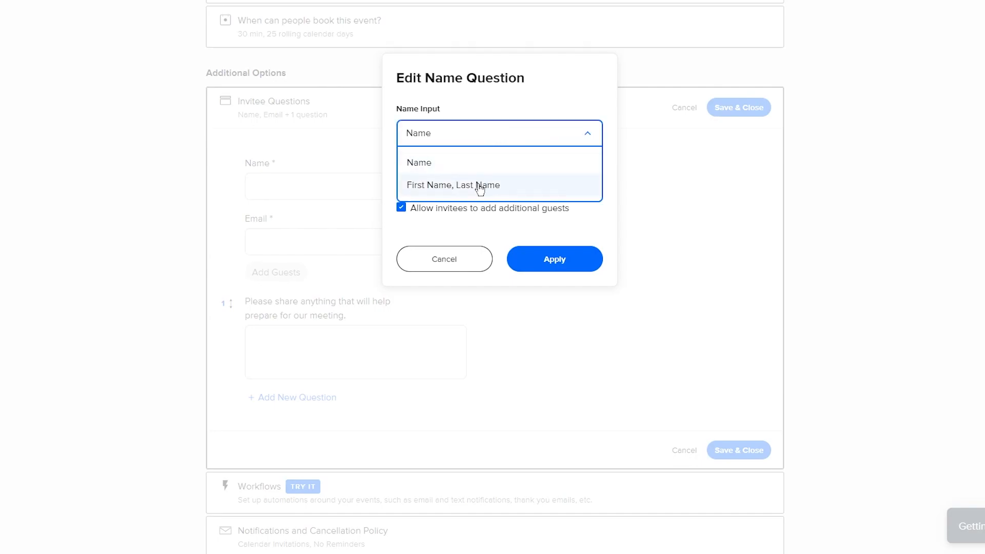
{"action": "left_click", "coordinate": [472, 162]}
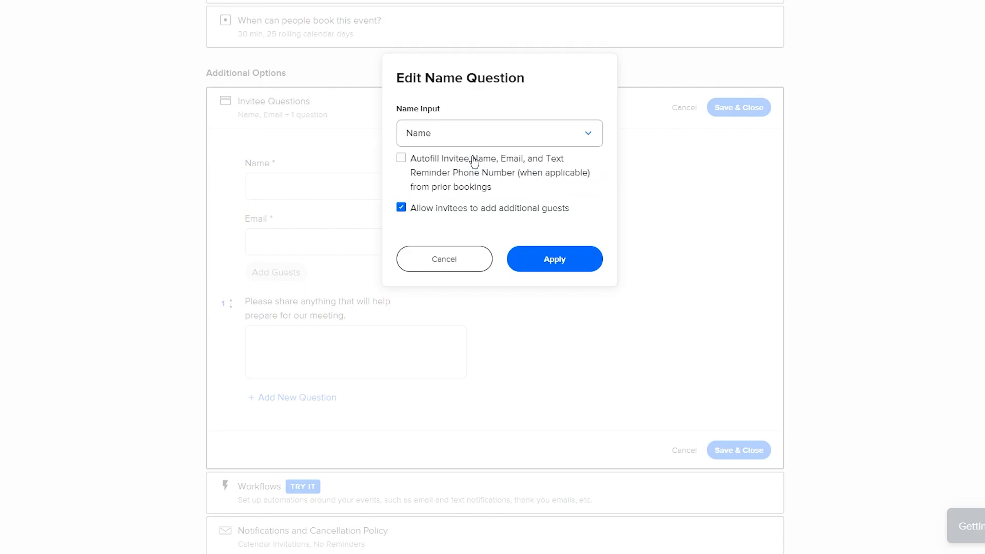
{"action": "left_click", "coordinate": [511, 146]}
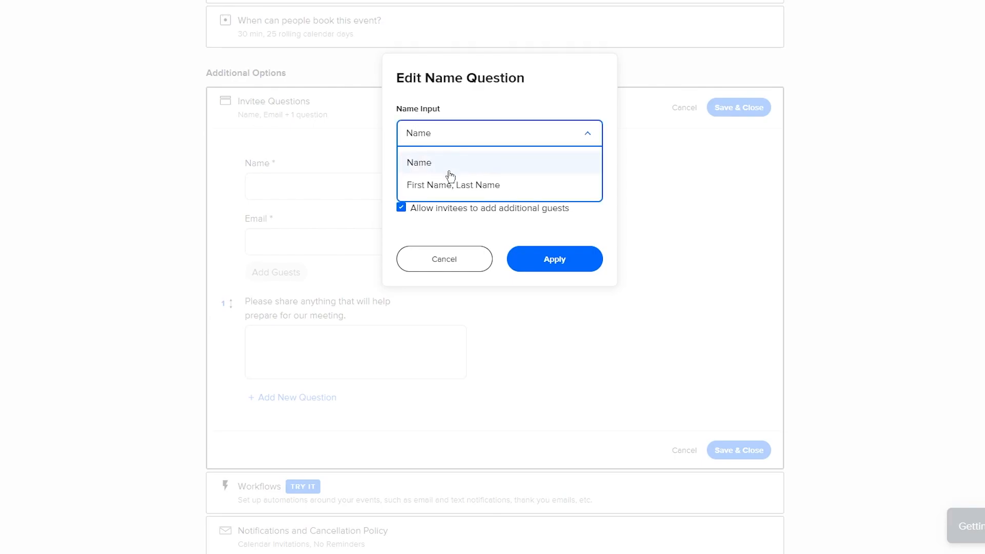
{"action": "left_click", "coordinate": [445, 187]}
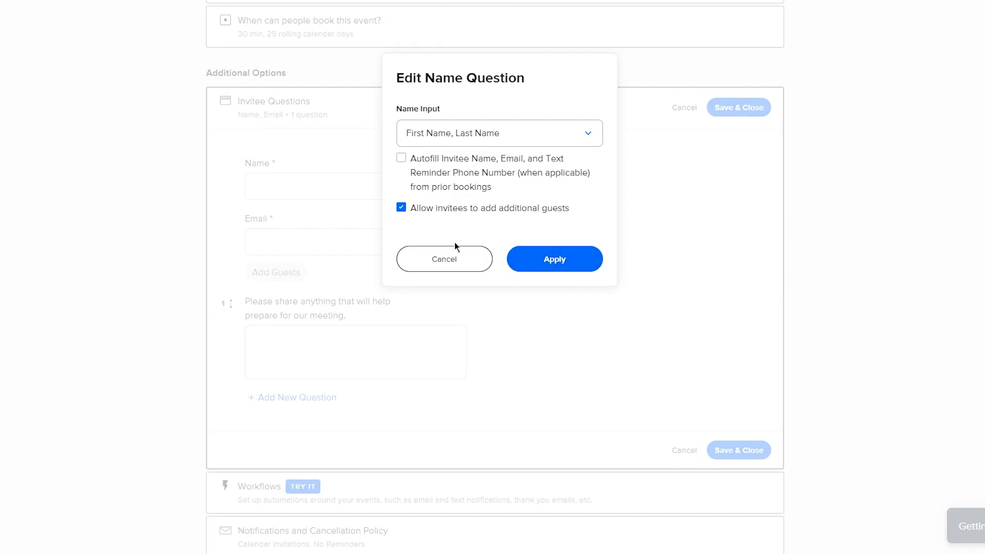
{"action": "left_click", "coordinate": [539, 264]}
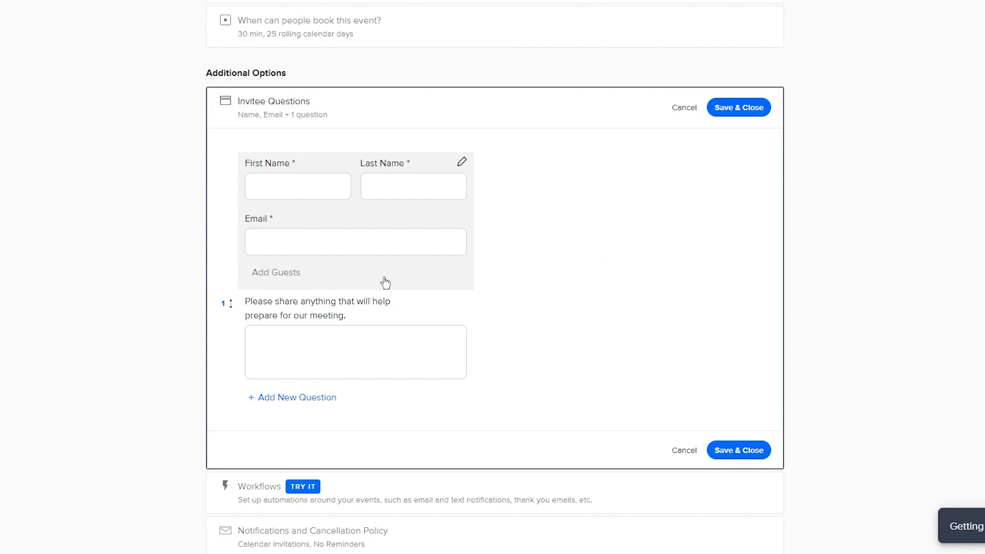
{"action": "left_click", "coordinate": [400, 270]}
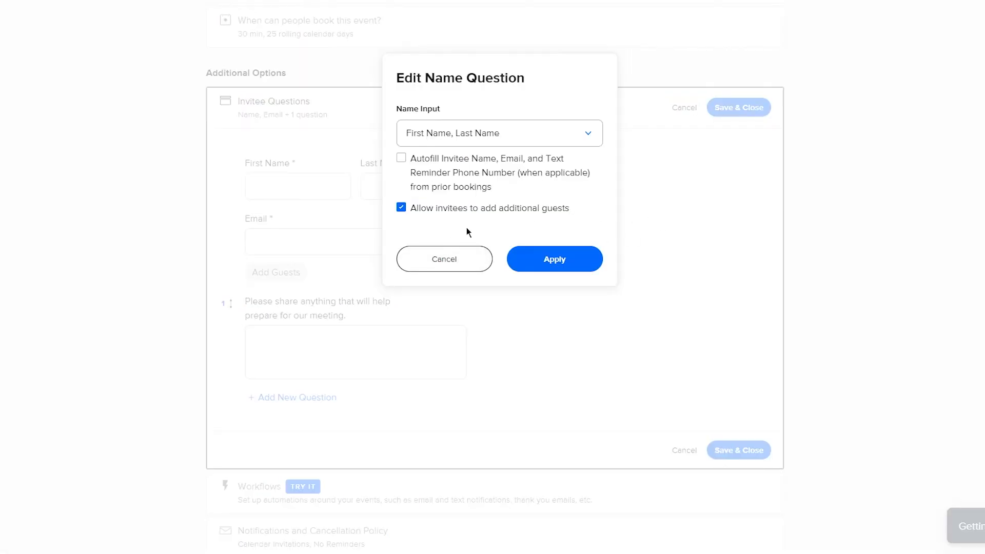
{"action": "left_click", "coordinate": [447, 259]}
{"action": "right_click", "coordinate": [348, 233]}
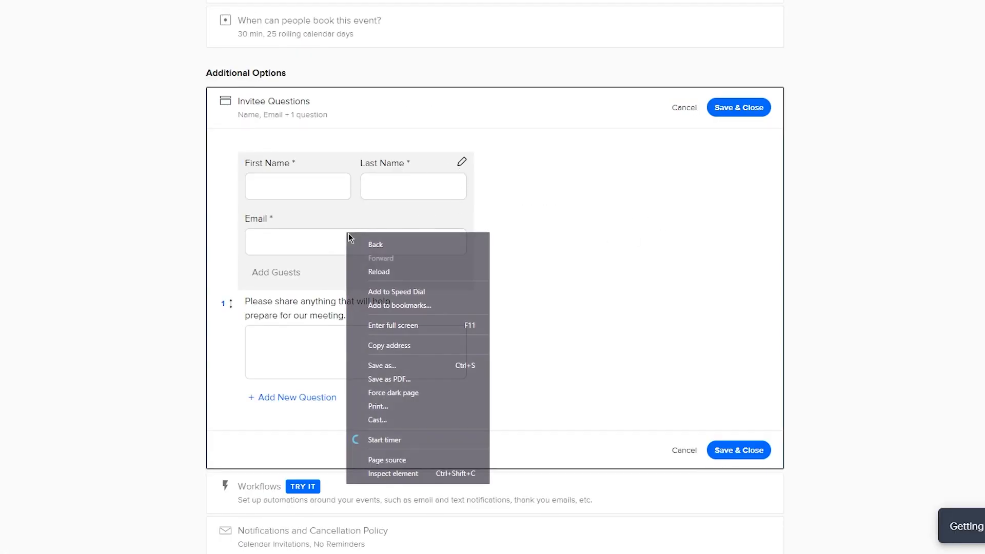
{"action": "left_click", "coordinate": [630, 251]}
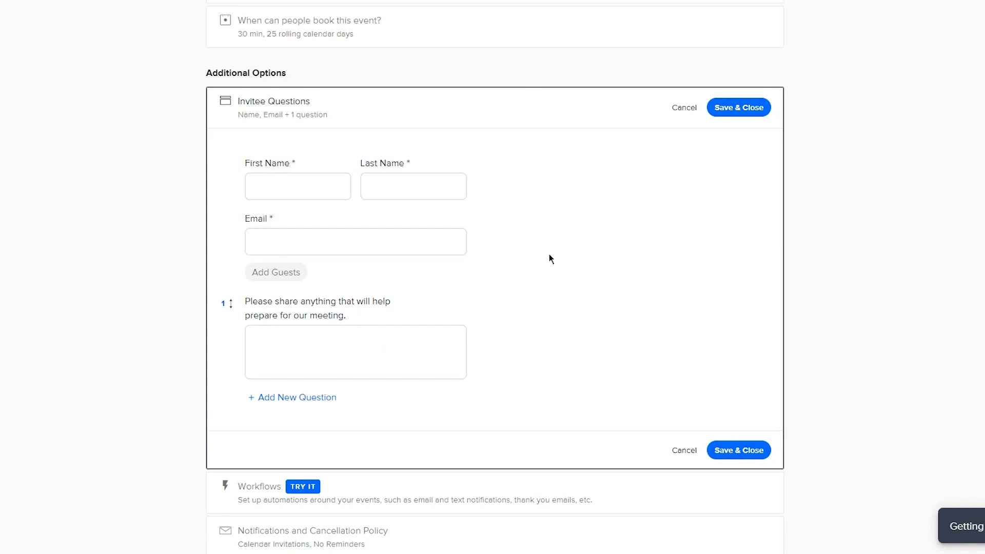
Step: Try the Radio Buttons, Checkboxes, Dropdown and Phone Number answer types on the meeting preparation question, and set it back to Multiple Lines
{"action": "left_click", "coordinate": [373, 343]}
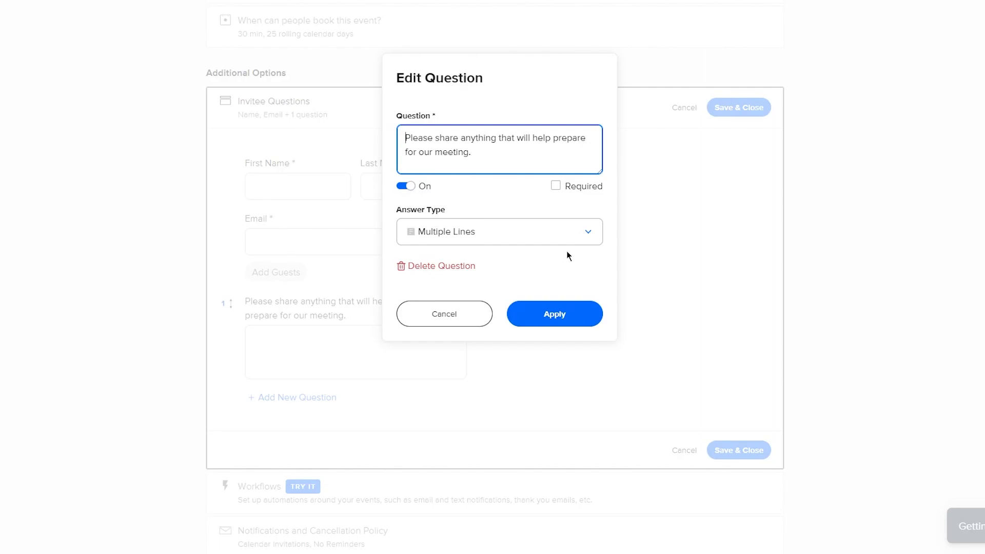
{"action": "left_click", "coordinate": [490, 244]}
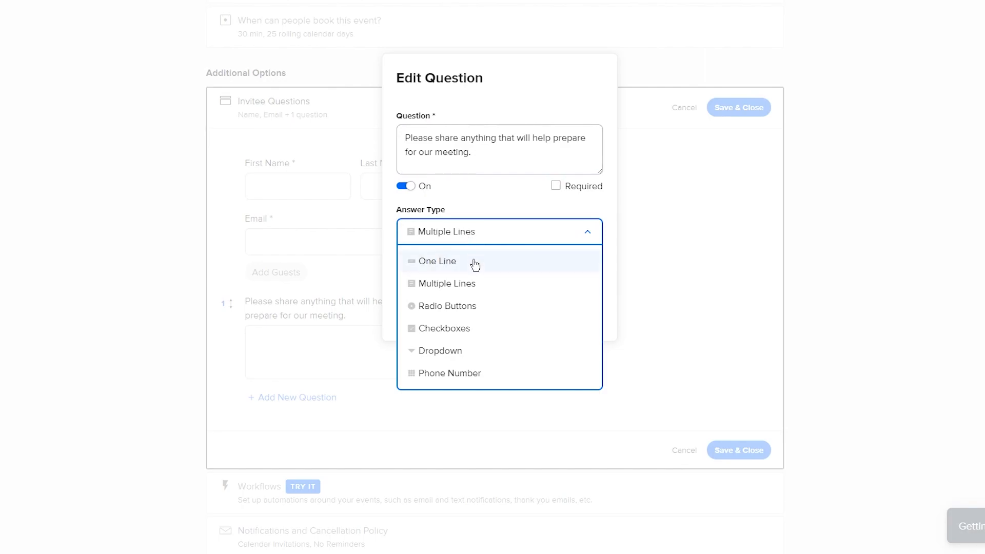
{"action": "left_click", "coordinate": [476, 307]}
{"action": "left_click", "coordinate": [541, 232]}
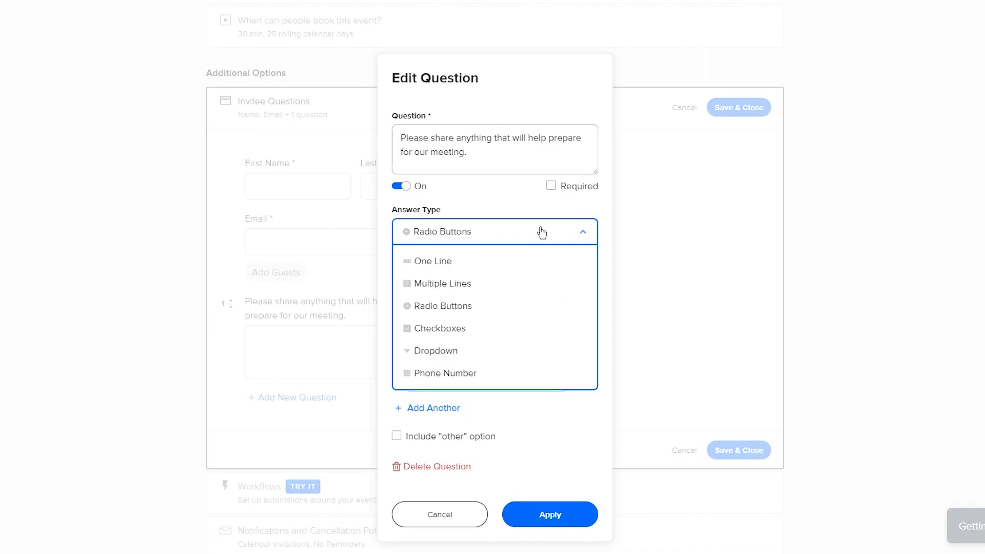
{"action": "left_click", "coordinate": [434, 328]}
{"action": "left_click", "coordinate": [493, 237]}
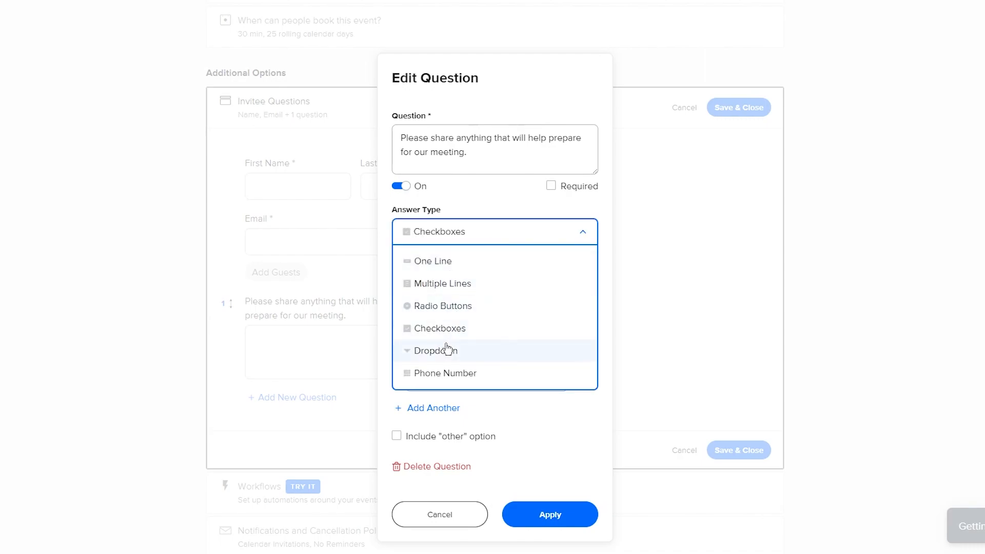
{"action": "left_click", "coordinate": [447, 351]}
{"action": "left_click", "coordinate": [506, 236]}
{"action": "left_click", "coordinate": [459, 367]}
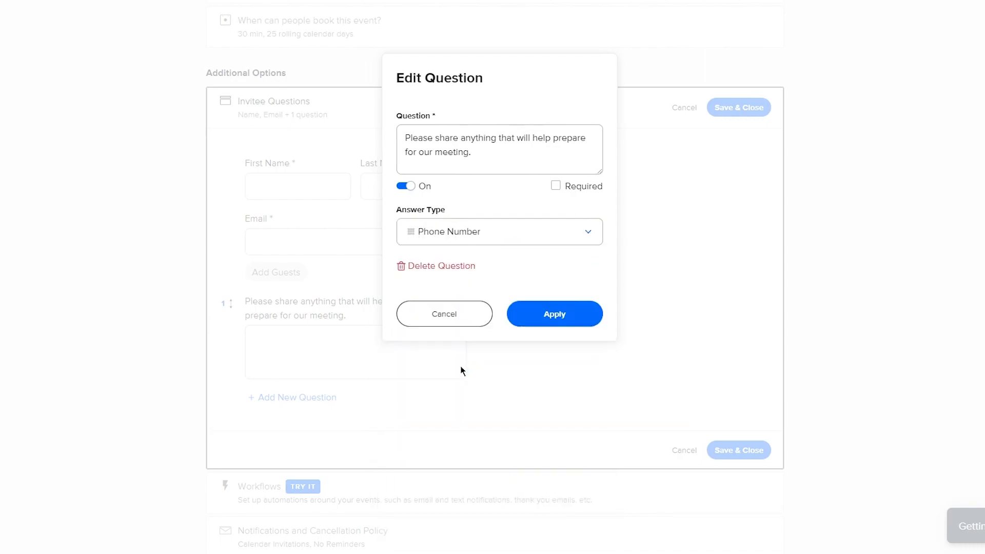
{"action": "left_click", "coordinate": [502, 240]}
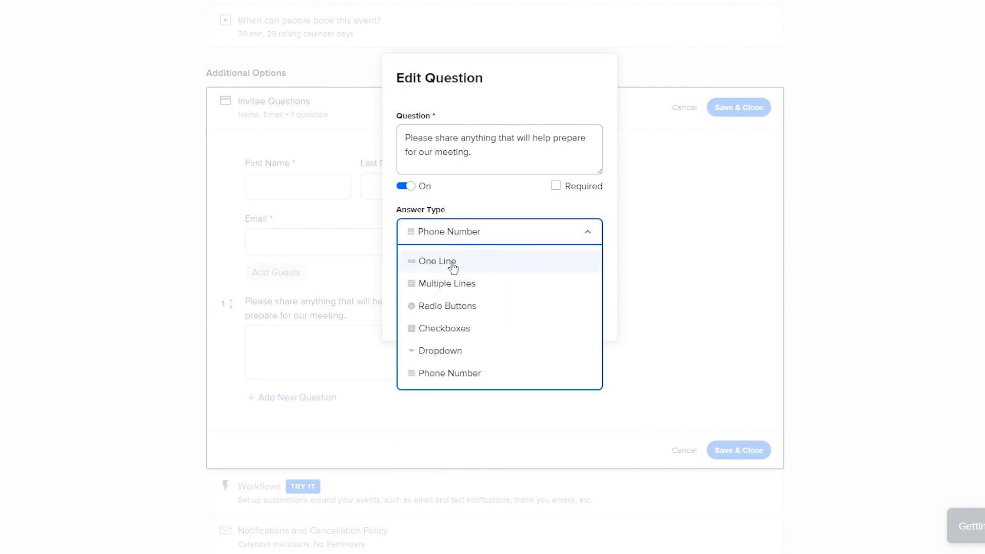
{"action": "left_click", "coordinate": [453, 287]}
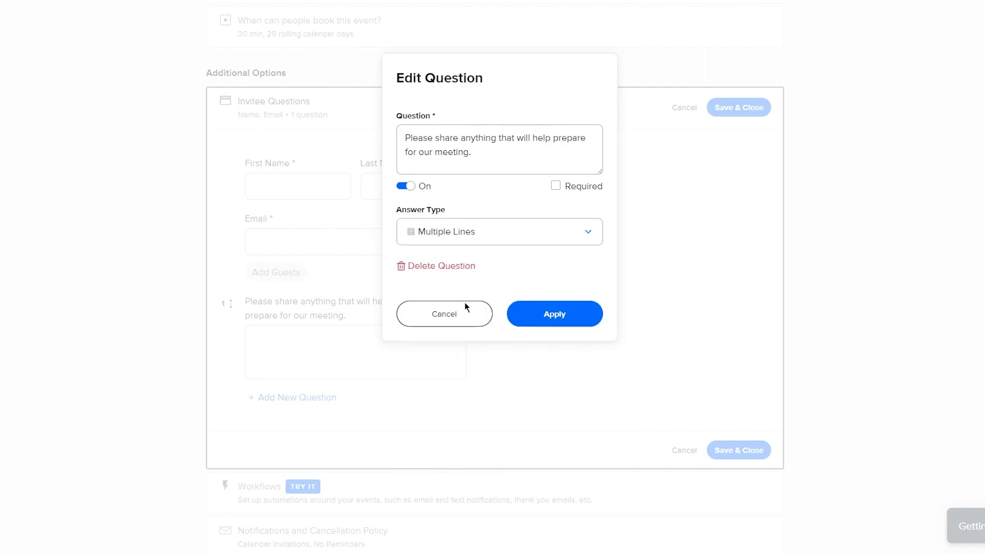
{"action": "left_click", "coordinate": [536, 314]}
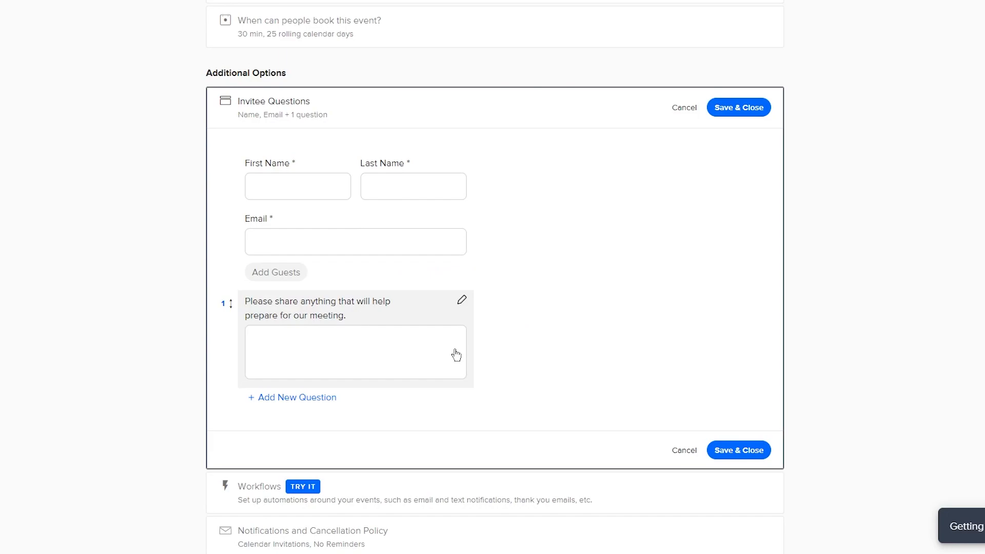
Step: Add the invitee question "What do you see yourself doing with this session." with a Multiple Lines answer and save the invitee questions
{"action": "left_click", "coordinate": [308, 398]}
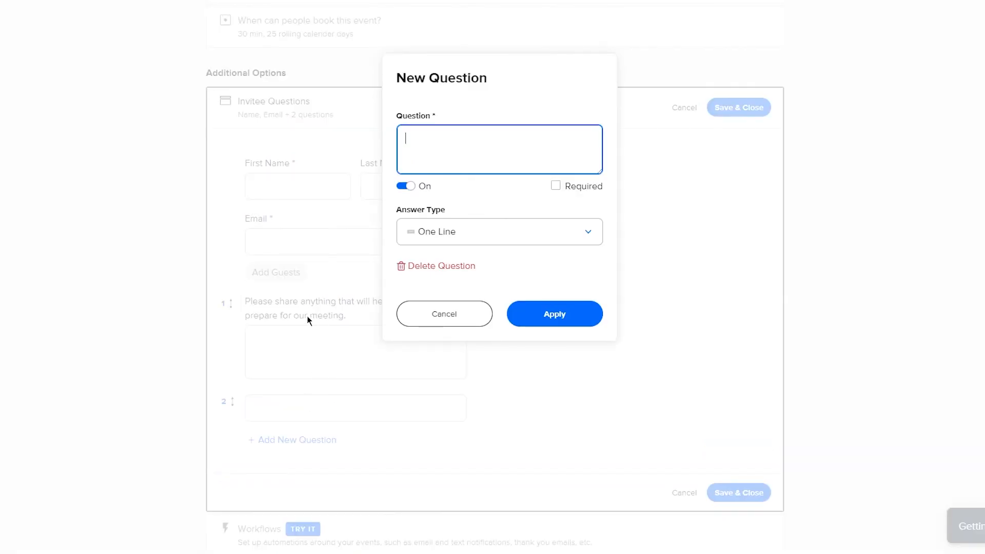
{"action": "type", "text": "What do you see yourself doin"}
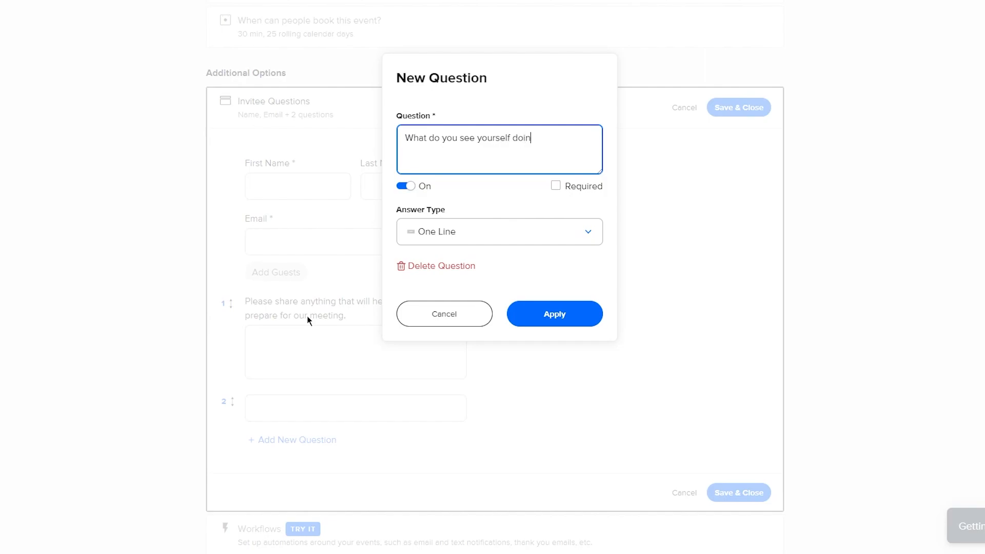
{"action": "type", "text": "g with this session."}
{"action": "left_click", "coordinate": [539, 239]}
{"action": "left_click", "coordinate": [506, 287]}
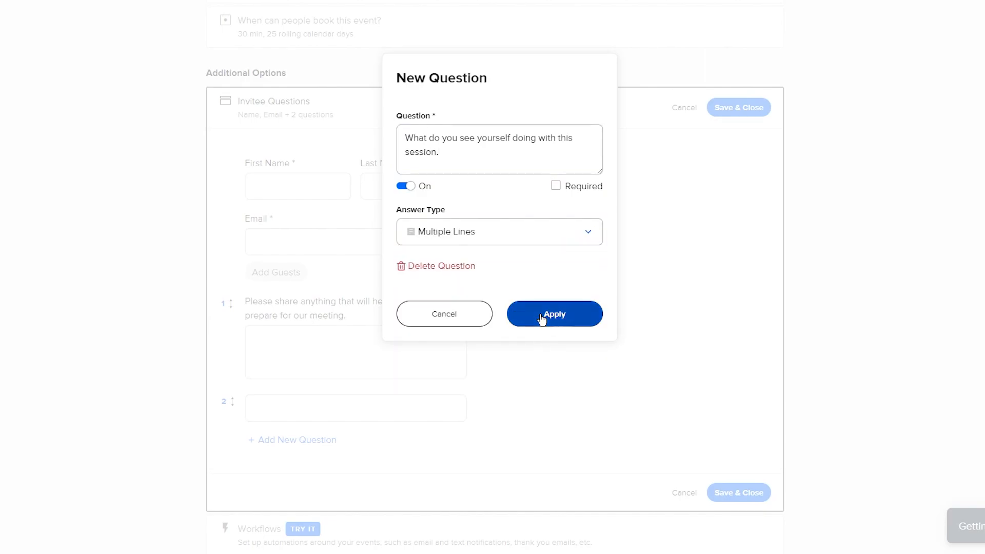
{"action": "left_click", "coordinate": [540, 317]}
{"action": "scroll", "coordinate": [547, 339], "scroll_direction": "down", "scroll_amount": 3}
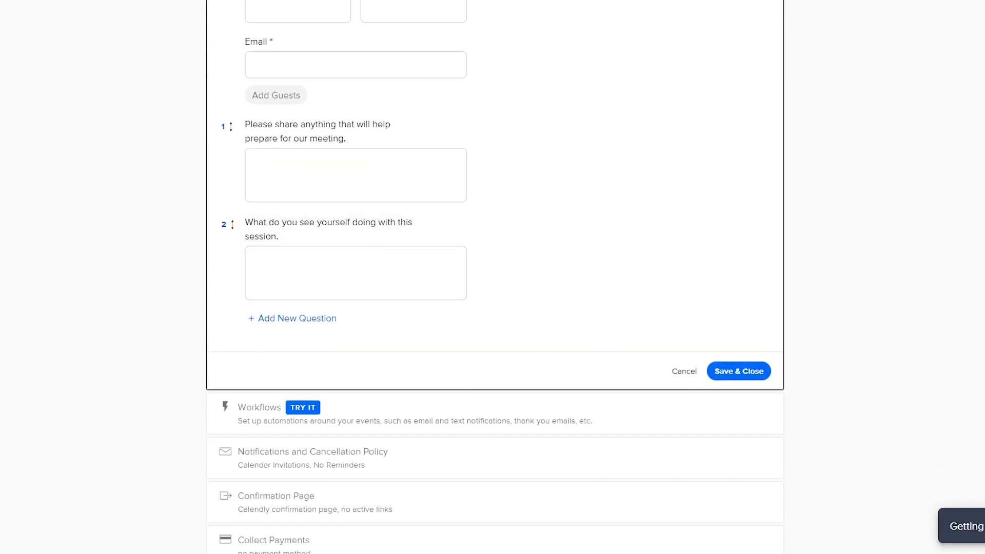
{"action": "left_click", "coordinate": [730, 373]}
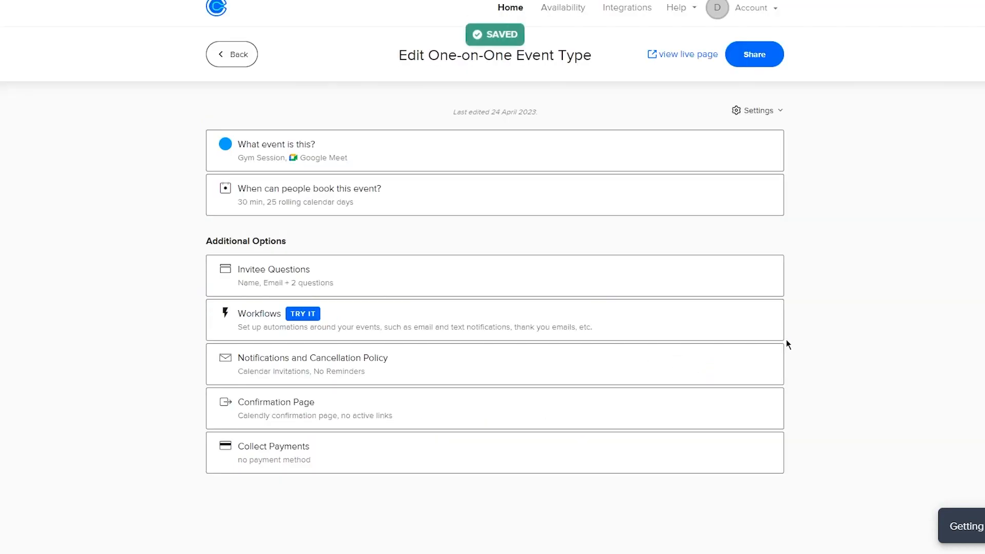
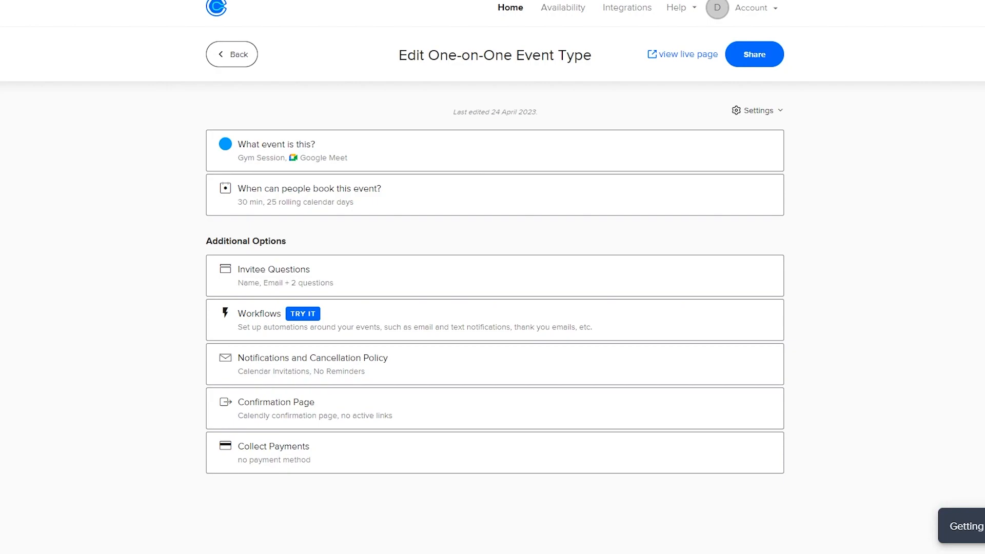
Step: Open the event's notifications and cancellation policy and turn on Email Reminders
{"action": "left_click", "coordinate": [397, 377]}
{"action": "scroll", "coordinate": [879, 352], "scroll_direction": "down", "scroll_amount": 2}
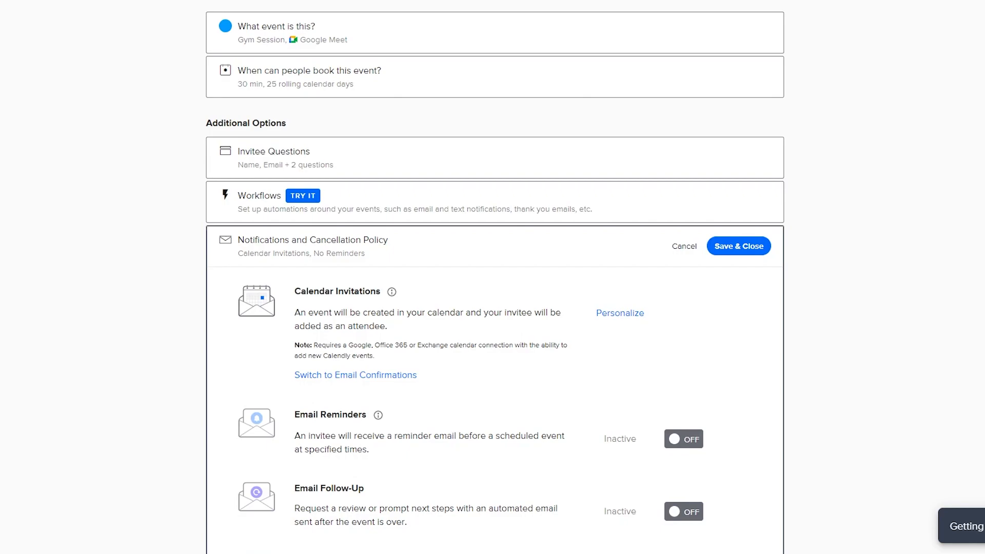
{"action": "scroll", "coordinate": [478, 129], "scroll_direction": "down", "scroll_amount": 3}
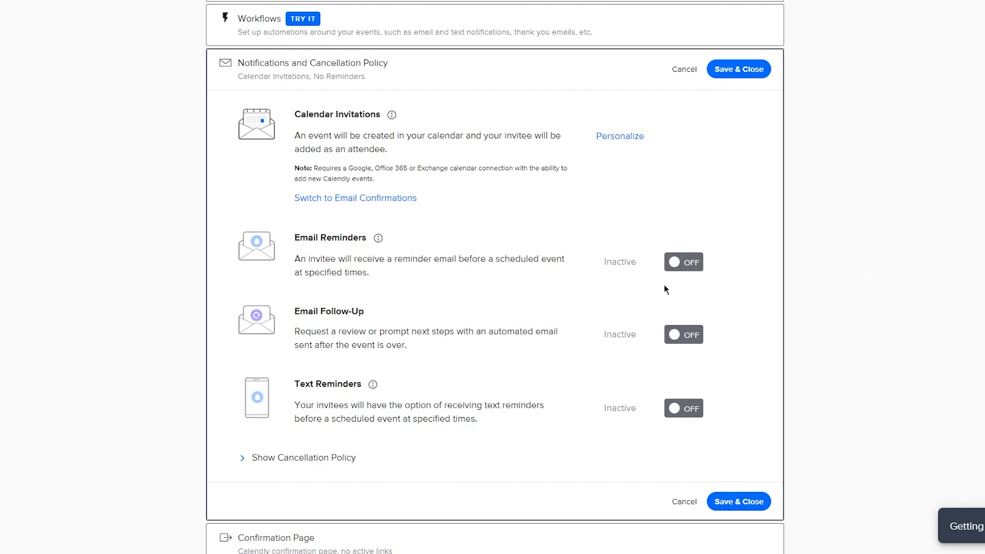
{"action": "left_click_drag", "start_coordinate": [299, 256], "coordinate": [465, 291]}
{"action": "left_click", "coordinate": [465, 292]}
{"action": "left_click", "coordinate": [672, 264]}
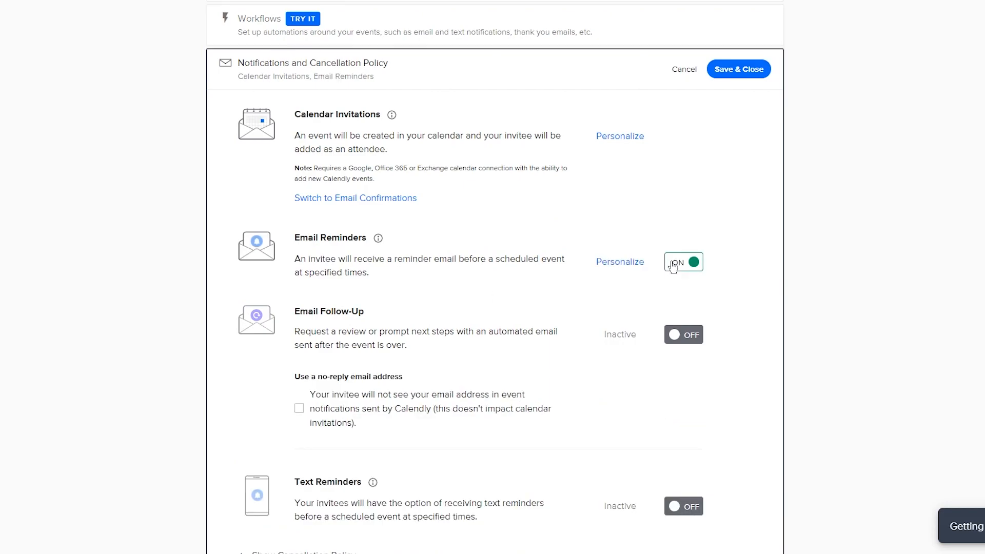
Step: Open the email reminder's personalization and browse the variables available for its body text
{"action": "left_click", "coordinate": [620, 262]}
{"action": "scroll", "coordinate": [617, 282], "scroll_direction": "down", "scroll_amount": 2}
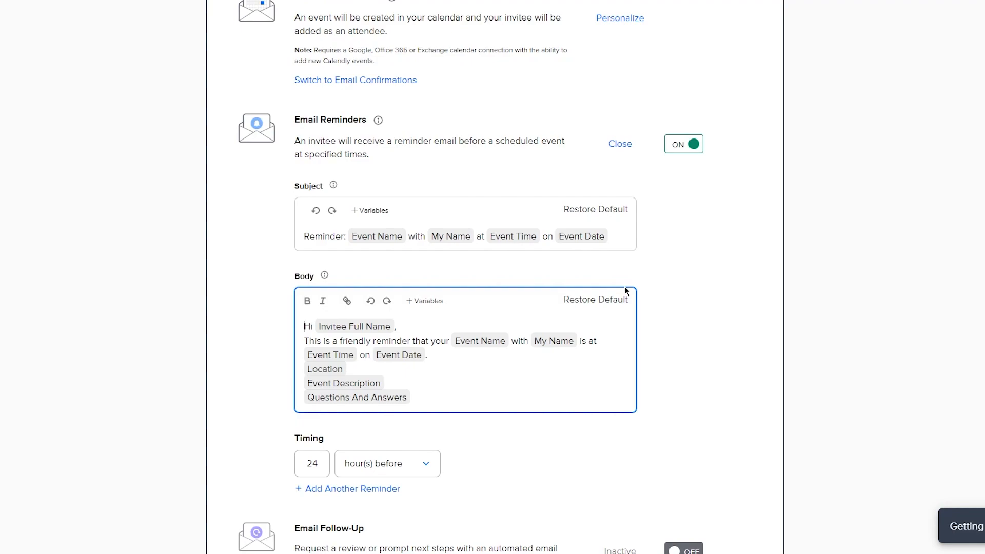
{"action": "left_click", "coordinate": [425, 300]}
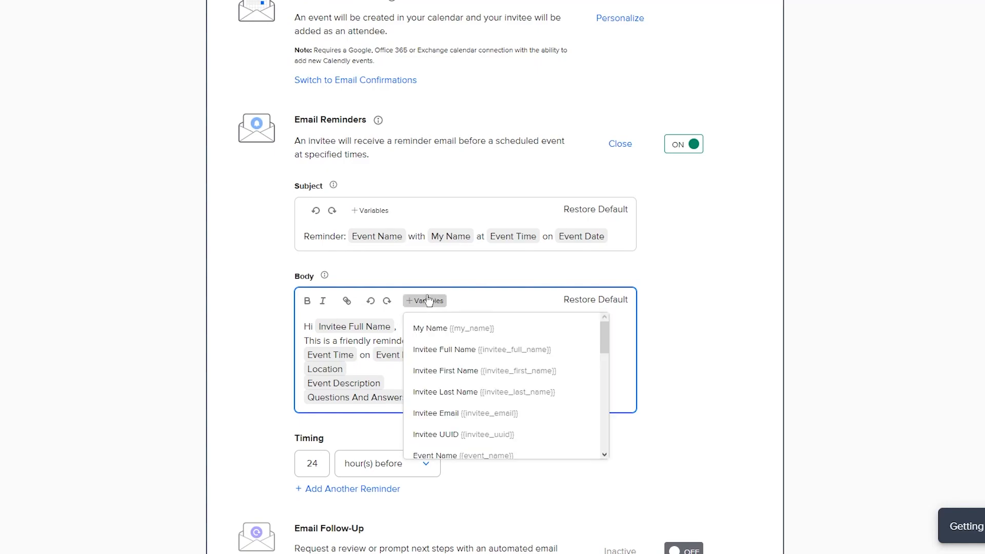
{"action": "scroll", "coordinate": [482, 343], "scroll_direction": "down", "scroll_amount": 2}
{"action": "scroll", "coordinate": [487, 340], "scroll_direction": "down", "scroll_amount": 12}
{"action": "scroll", "coordinate": [473, 387], "scroll_direction": "up", "scroll_amount": 5}
{"action": "left_click", "coordinate": [644, 332]}
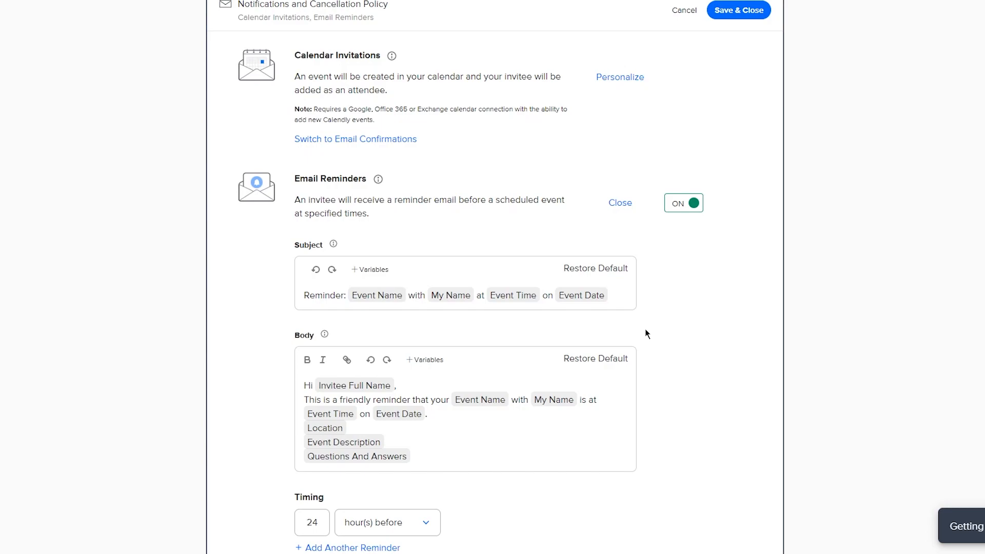
Step: Examine the timing unit options for the email reminder, keeping it at 24 hour(s) before
{"action": "scroll", "coordinate": [749, 359], "scroll_direction": "down", "scroll_amount": 5}
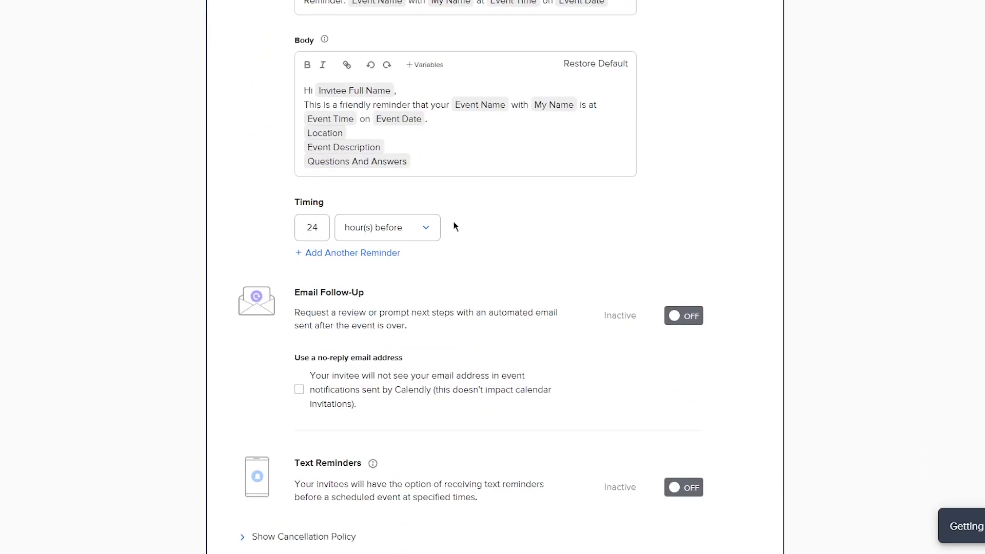
{"action": "left_click", "coordinate": [409, 225]}
{"action": "left_click", "coordinate": [482, 222]}
{"action": "left_click", "coordinate": [413, 226]}
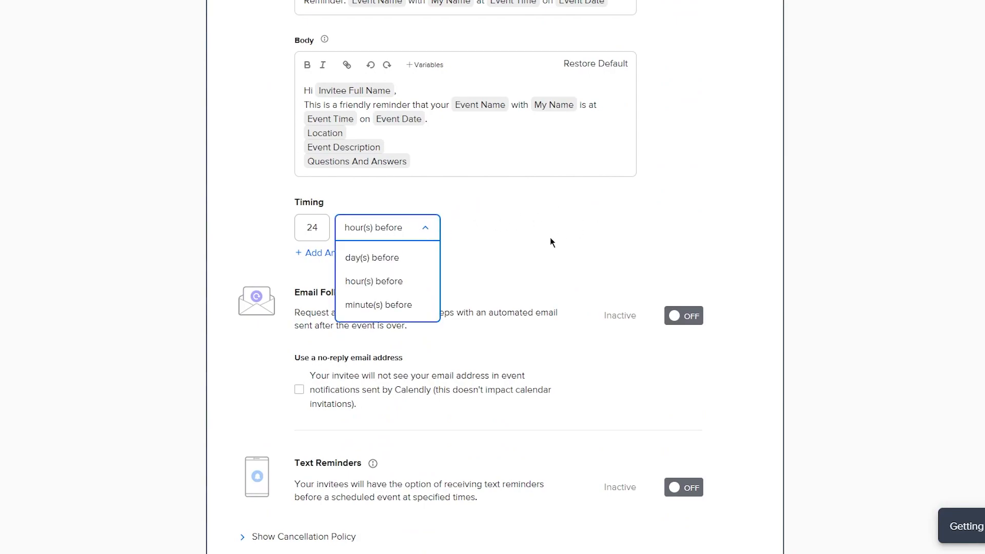
{"action": "left_click", "coordinate": [498, 222]}
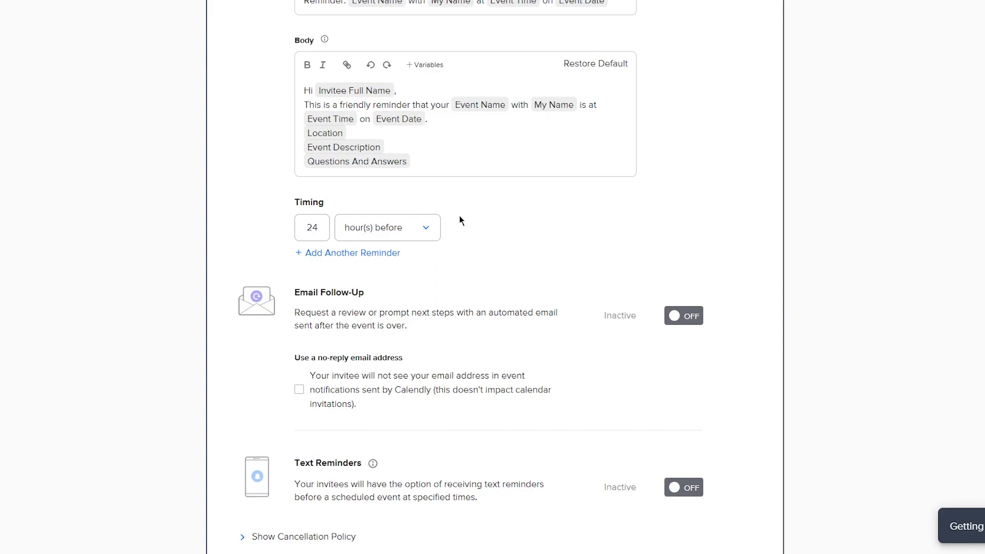
Step: Show the cancellation policy options, leave the policy text empty, and save the notification settings
{"action": "scroll", "coordinate": [462, 221], "scroll_direction": "down", "scroll_amount": 3}
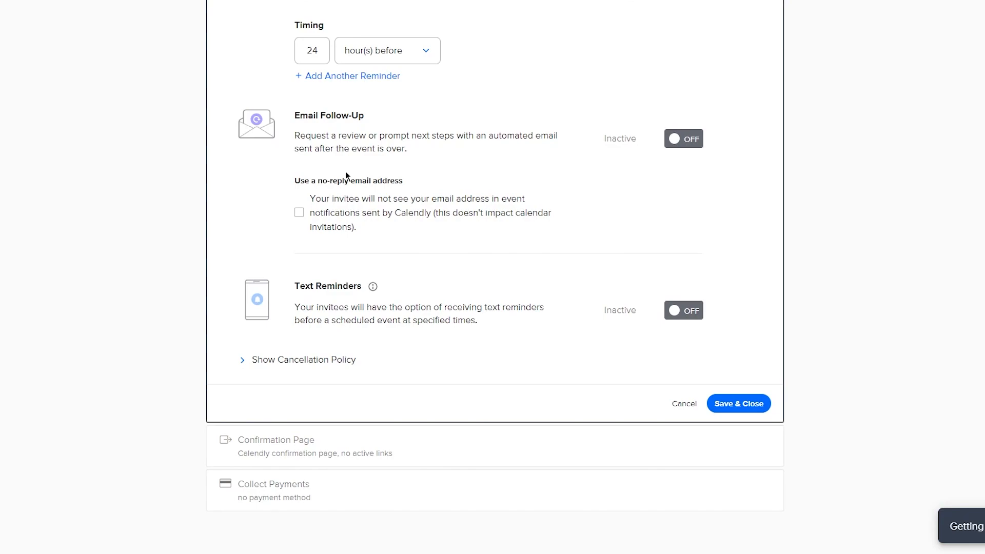
{"action": "left_click", "coordinate": [268, 364]}
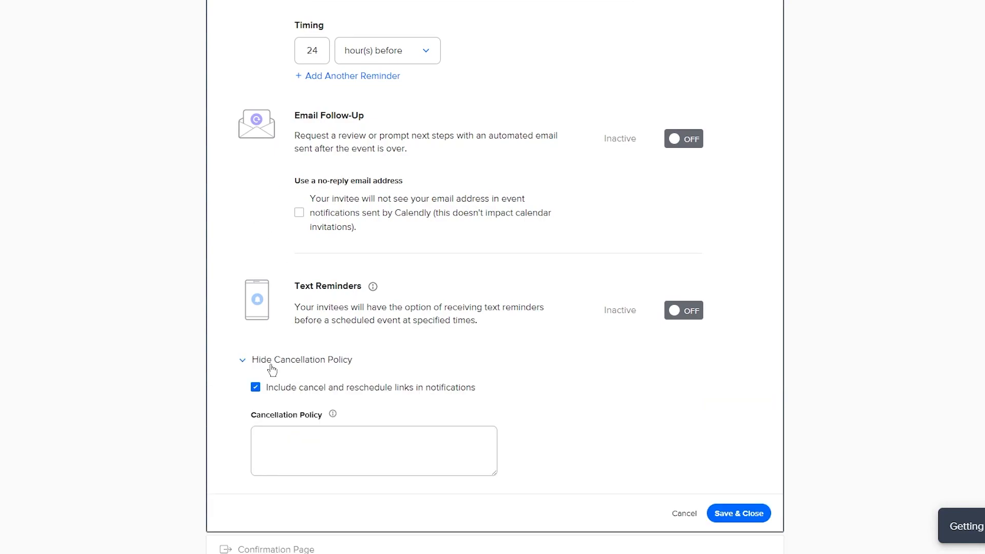
{"action": "scroll", "coordinate": [256, 316], "scroll_direction": "down", "scroll_amount": 2}
{"action": "scroll", "coordinate": [256, 315], "scroll_direction": "down", "scroll_amount": 1}
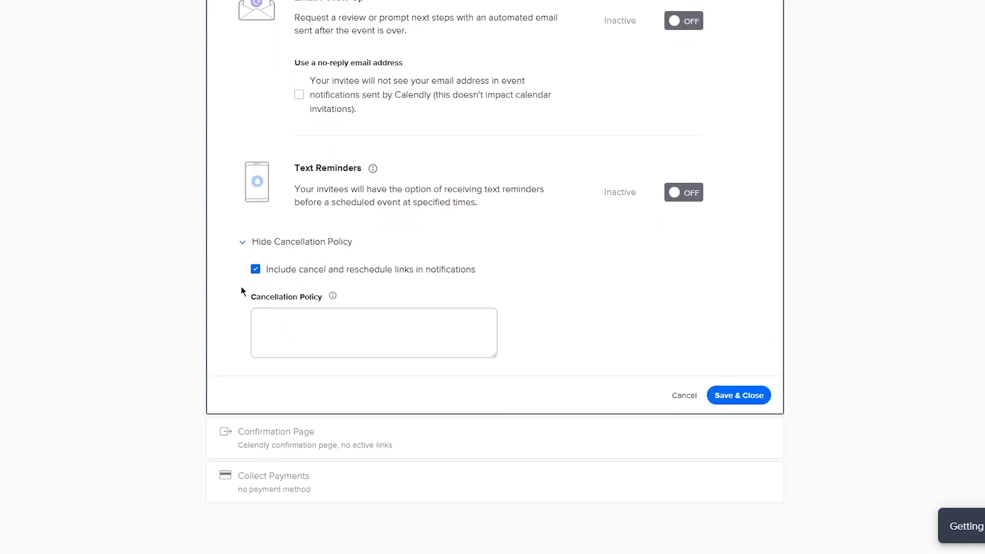
{"action": "left_click", "coordinate": [330, 312]}
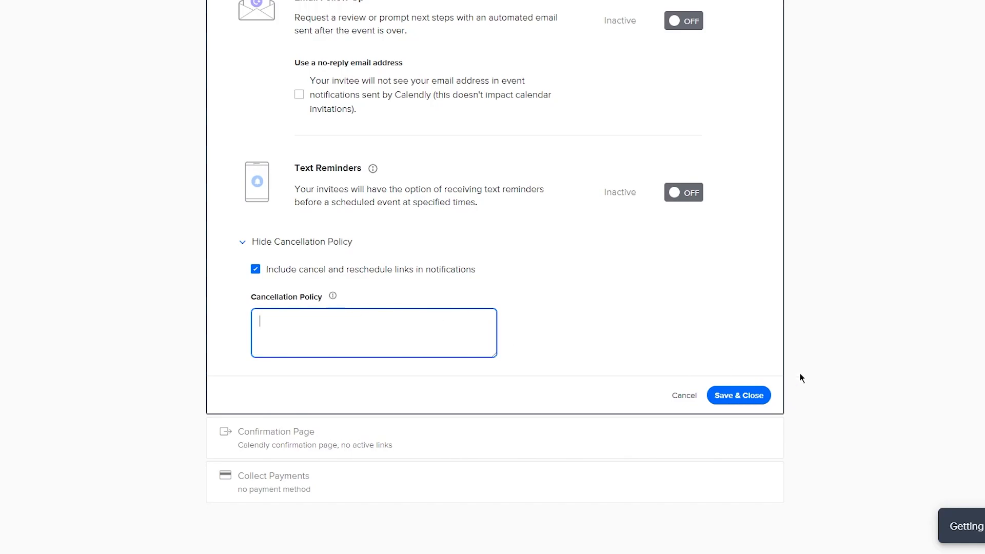
{"action": "left_click", "coordinate": [741, 398]}
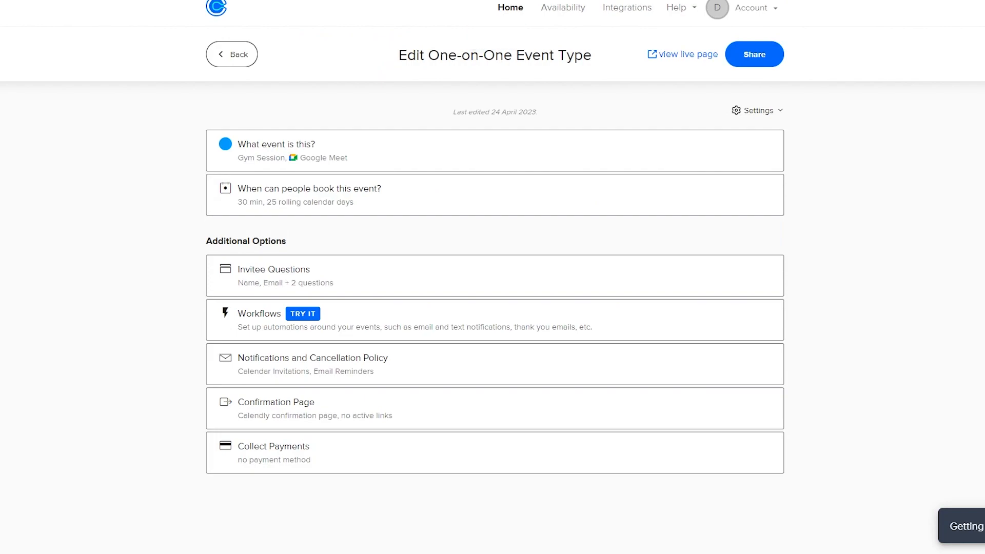
Step: Open the confirmation page settings and choose Display Calendly confirmation page as the action on confirmation
{"action": "left_click", "coordinate": [315, 399]}
{"action": "scroll", "coordinate": [148, 338], "scroll_direction": "down", "scroll_amount": 1}
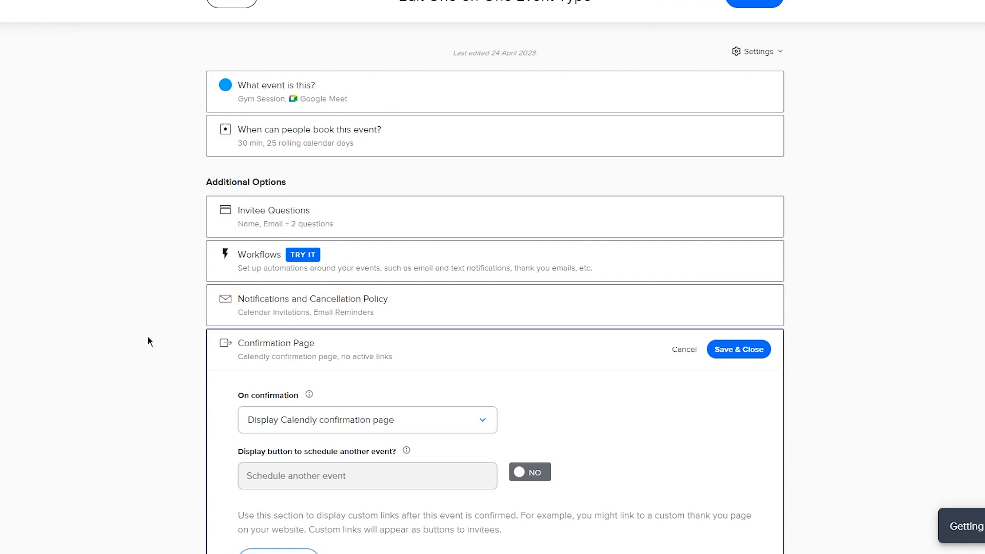
{"action": "left_click", "coordinate": [377, 418]}
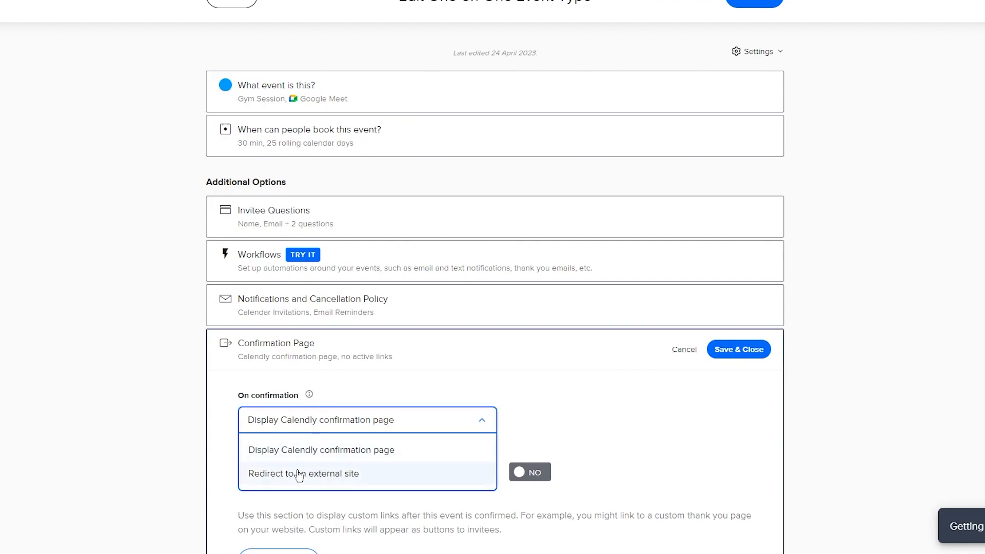
{"action": "left_click", "coordinate": [315, 447]}
{"action": "scroll", "coordinate": [227, 373], "scroll_direction": "down", "scroll_amount": 1}
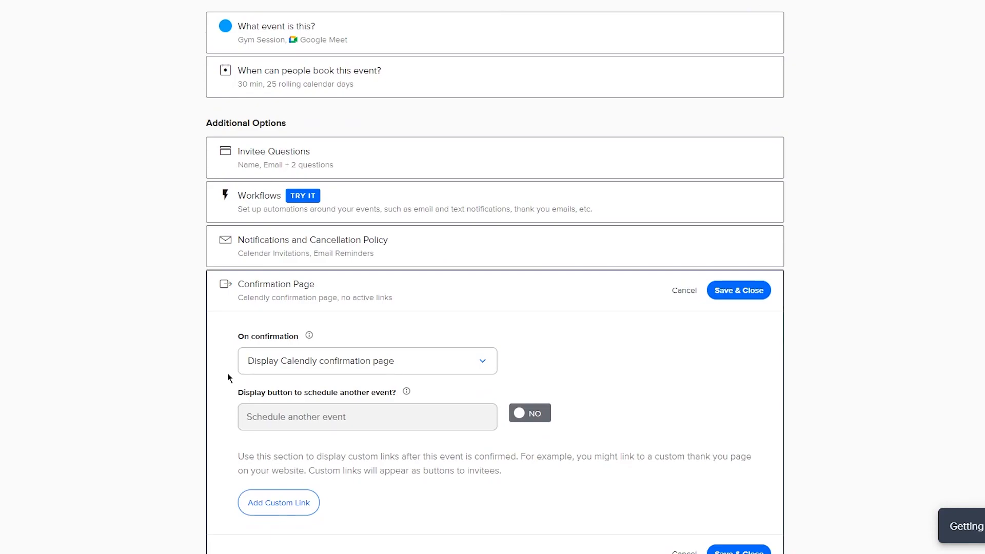
{"action": "scroll", "coordinate": [227, 373], "scroll_direction": "down", "scroll_amount": 2}
{"action": "left_click", "coordinate": [396, 251]}
{"action": "left_click", "coordinate": [409, 253]}
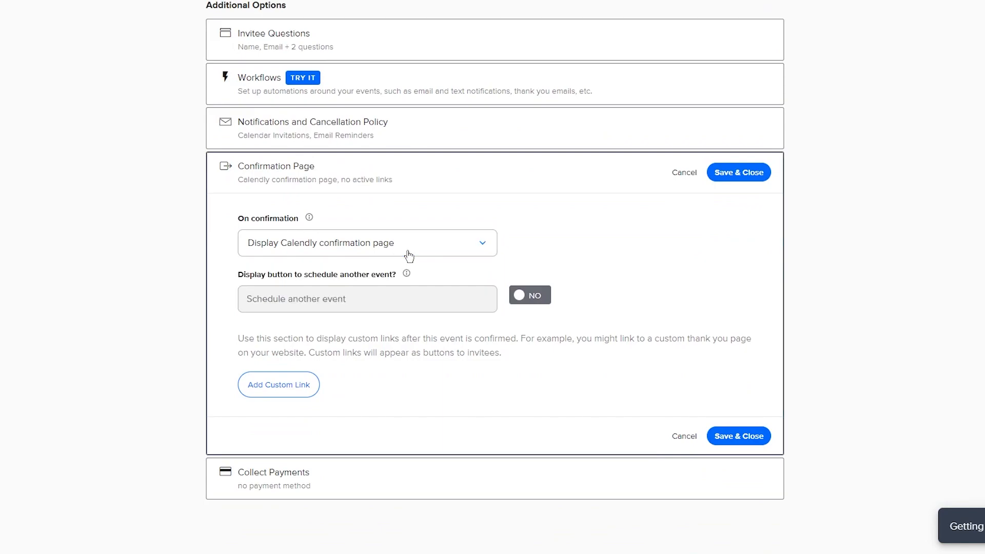
Step: Enable the "Schedule another event" button, read the custom link description, and save the confirmation page settings
{"action": "left_click", "coordinate": [532, 297]}
{"action": "left_click", "coordinate": [440, 299]}
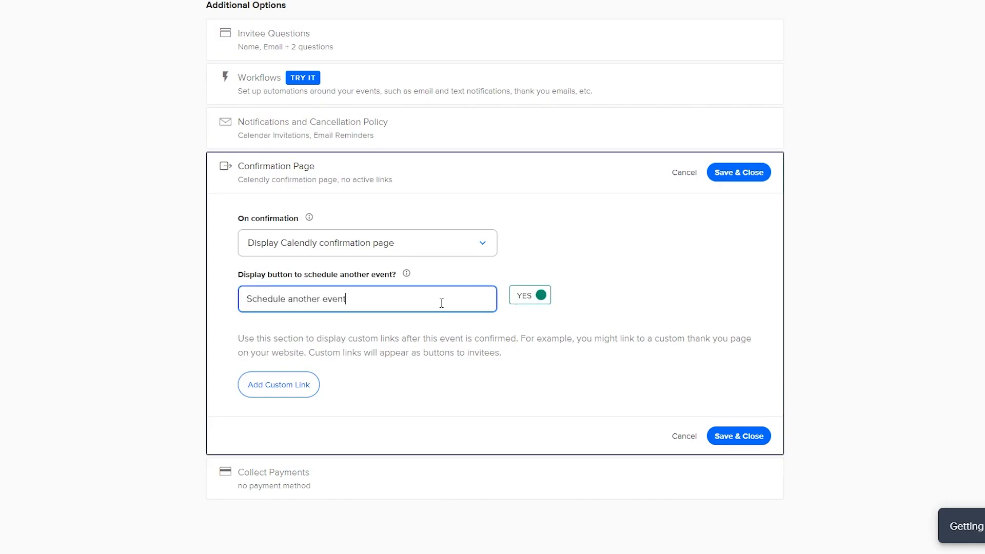
{"action": "left_click", "coordinate": [533, 292]}
{"action": "left_click", "coordinate": [524, 293]}
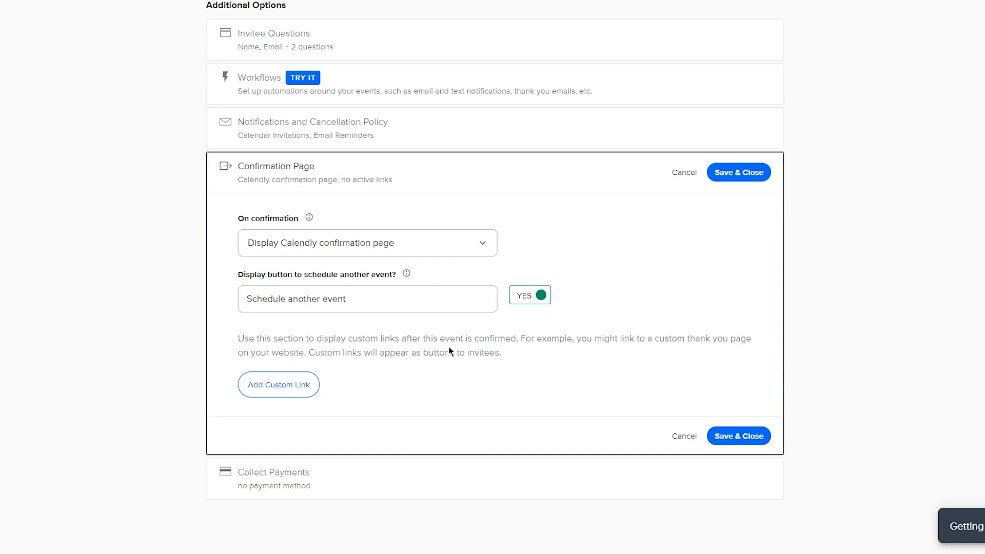
{"action": "left_click_drag", "start_coordinate": [244, 328], "coordinate": [397, 367]}
{"action": "left_click", "coordinate": [457, 377]}
{"action": "left_click_drag", "start_coordinate": [235, 323], "coordinate": [466, 351]}
{"action": "left_click", "coordinate": [532, 370]}
{"action": "left_click", "coordinate": [726, 440]}
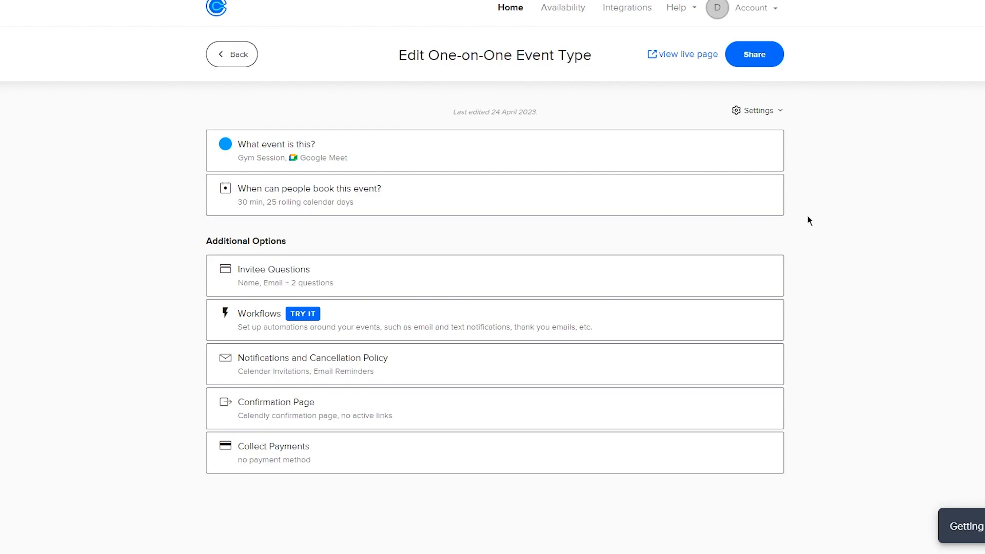
Step: Open the live Gym Session booking page and choose the 10:30am slot on Friday, April 28, 2023
{"action": "left_click", "coordinate": [691, 54]}
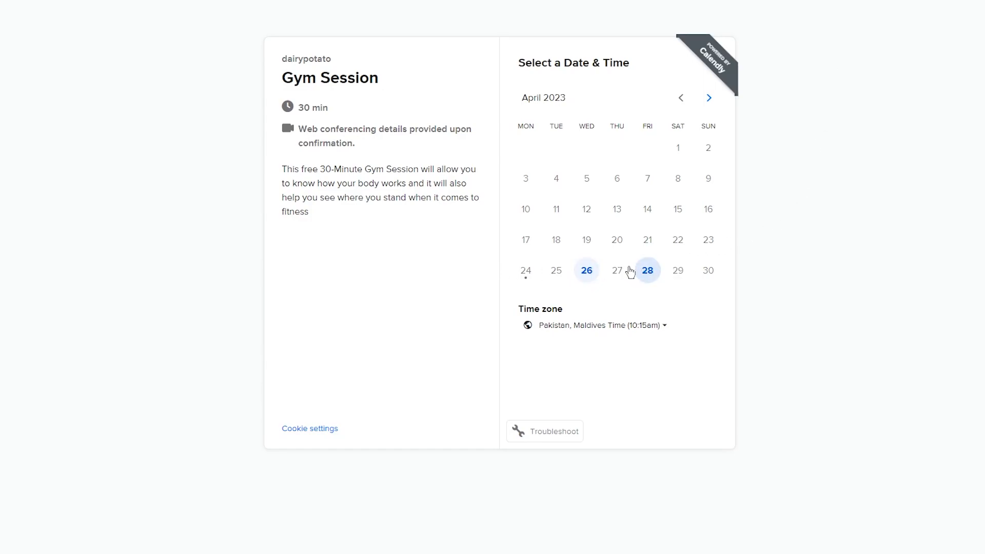
{"action": "left_click", "coordinate": [644, 270]}
{"action": "scroll", "coordinate": [752, 170], "scroll_direction": "down", "scroll_amount": 5}
{"action": "scroll", "coordinate": [747, 211], "scroll_direction": "up", "scroll_amount": 5}
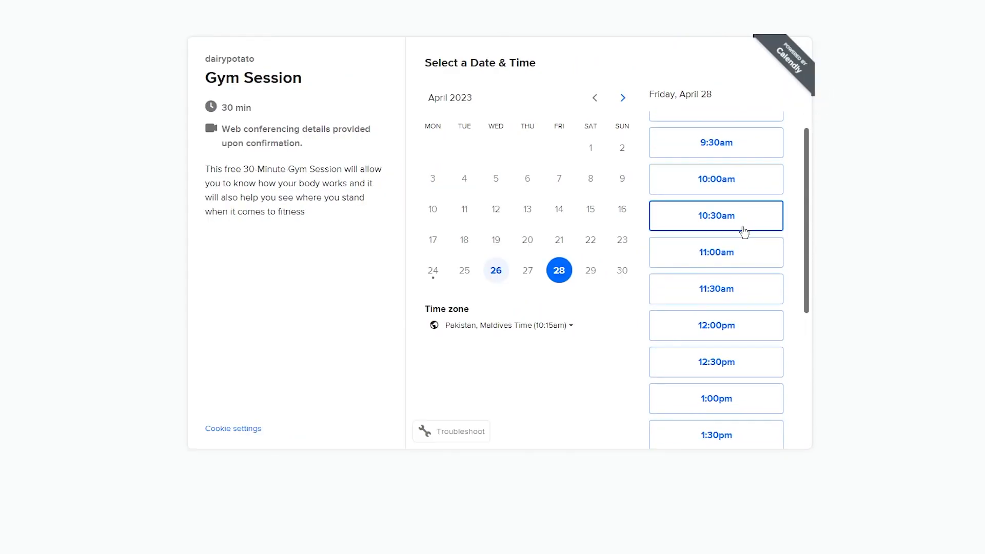
{"action": "left_click", "coordinate": [743, 219]}
{"action": "left_click", "coordinate": [766, 230]}
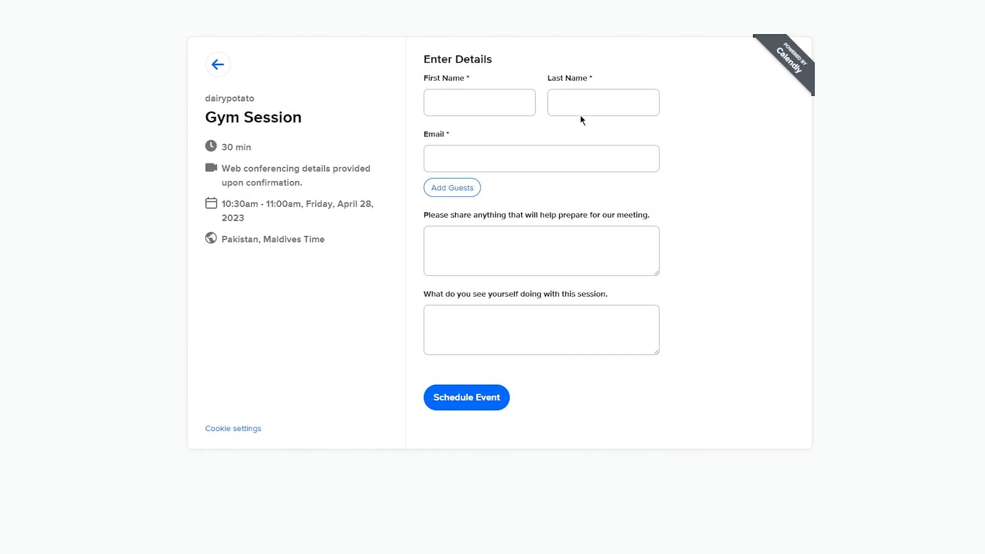
Step: Fill in the invitee's first name, last name and email from the saved entry, and show the guest emails field
{"action": "left_click", "coordinate": [478, 99]}
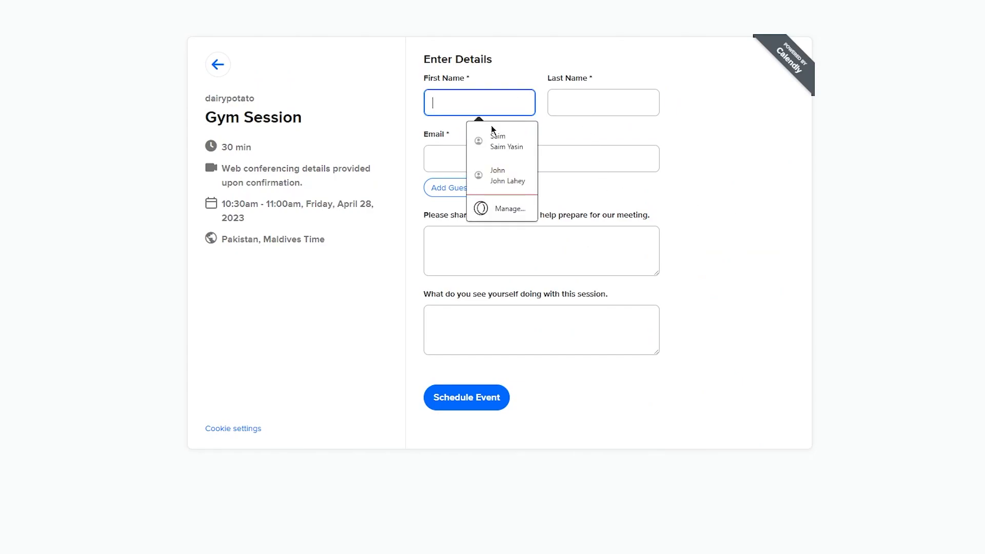
{"action": "left_click", "coordinate": [498, 155]}
{"action": "left_click", "coordinate": [710, 179]}
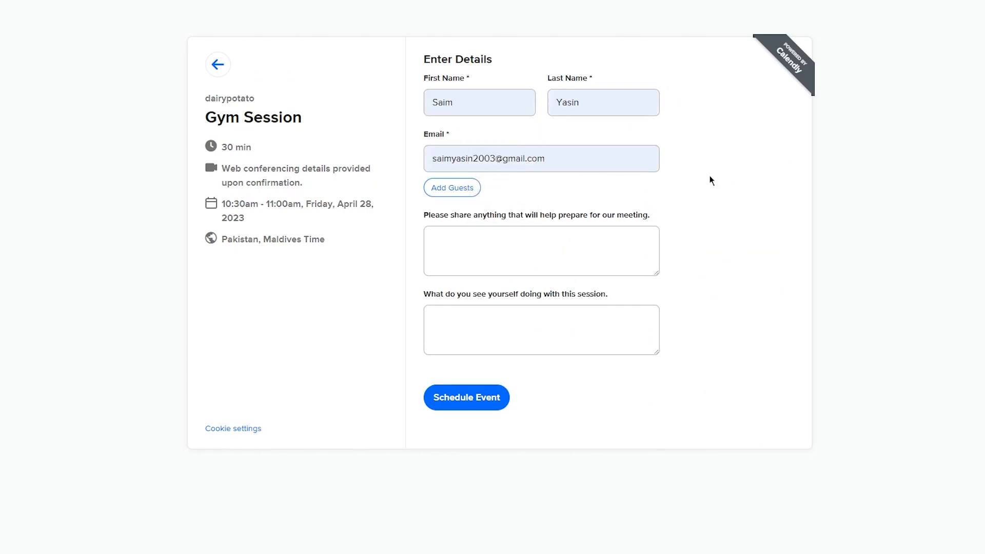
{"action": "left_click", "coordinate": [460, 188]}
{"action": "left_click", "coordinate": [457, 177]}
{"action": "left_click", "coordinate": [463, 231]}
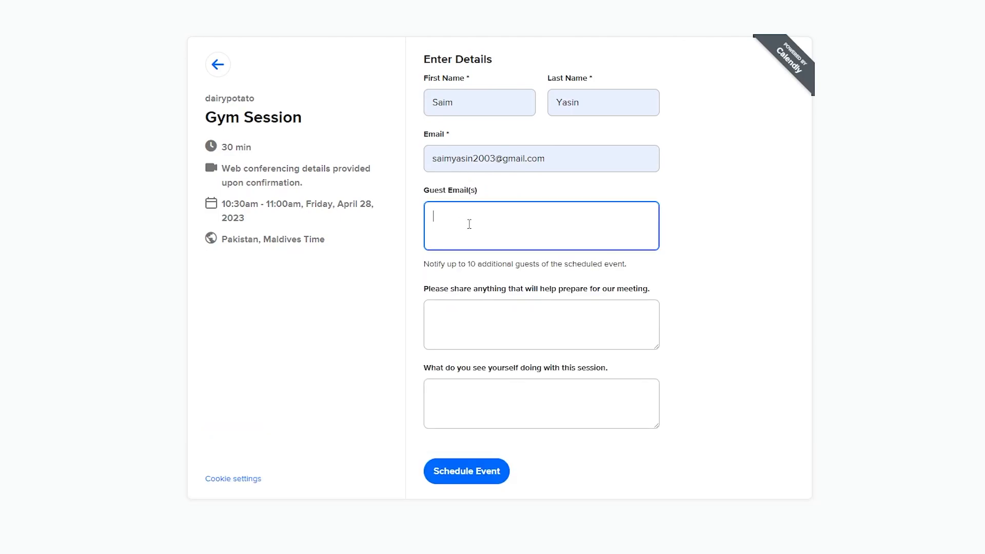
Step: Answer the two invitee questions with "87tjfgf y" and "giguyfv jf", and schedule the event
{"action": "left_click", "coordinate": [490, 326]}
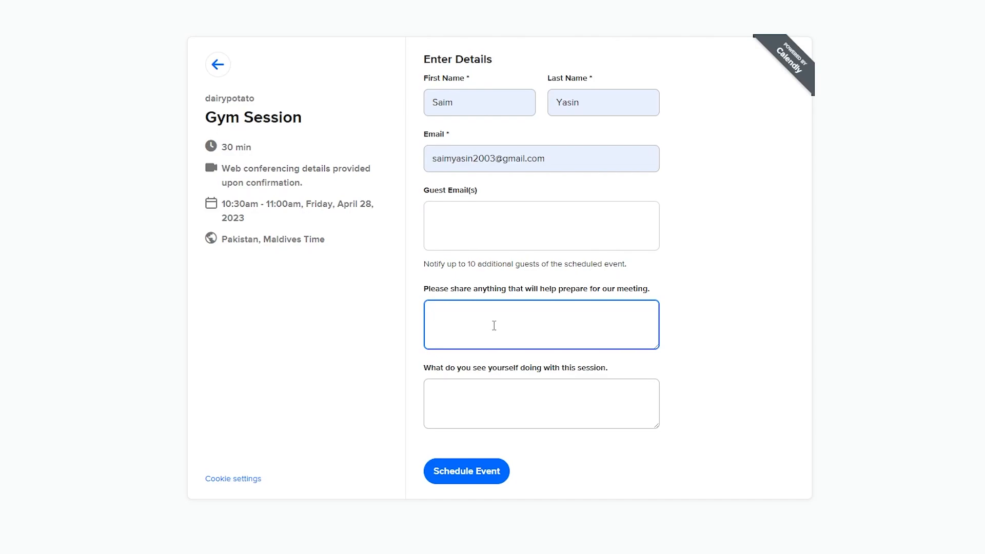
{"action": "type", "text": "87tjfgf y"}
{"action": "left_click", "coordinate": [474, 406]}
{"action": "type", "text": "giguyfv jf"}
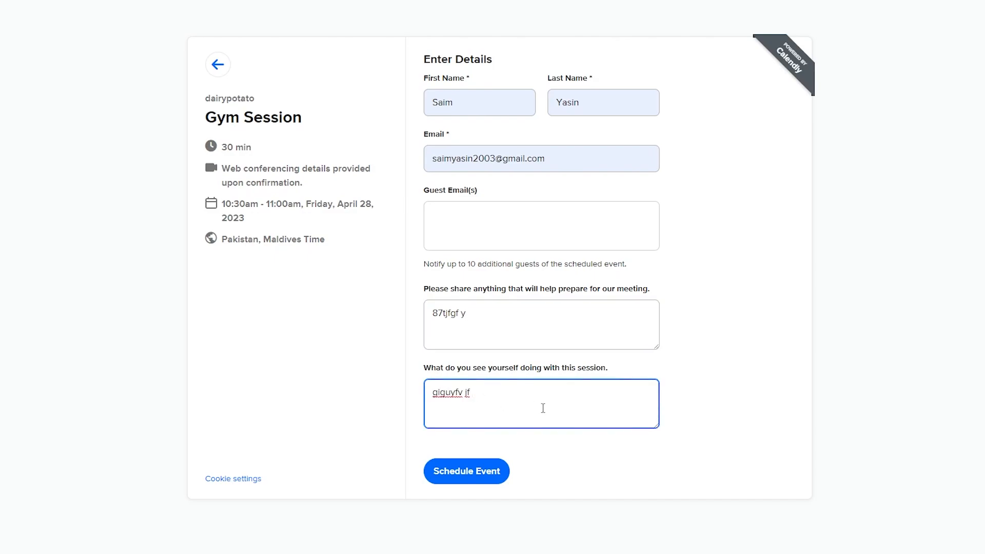
{"action": "left_click", "coordinate": [463, 476]}
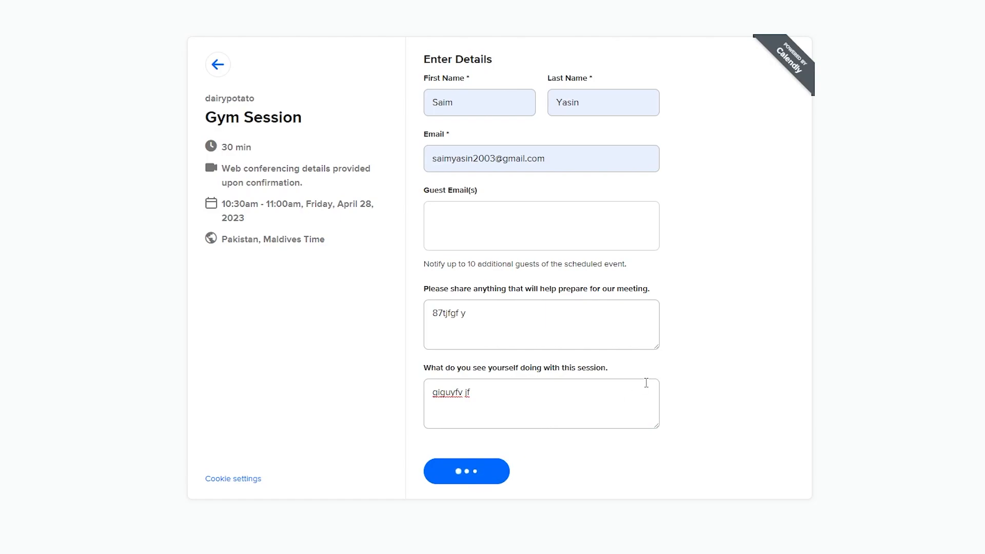
Step: Read the booking confirmation's event name, date and time, time zone, web conferencing line and calendar invitation note
{"action": "left_click_drag", "start_coordinate": [402, 77], "coordinate": [587, 194]}
{"action": "left_click", "coordinate": [635, 242]}
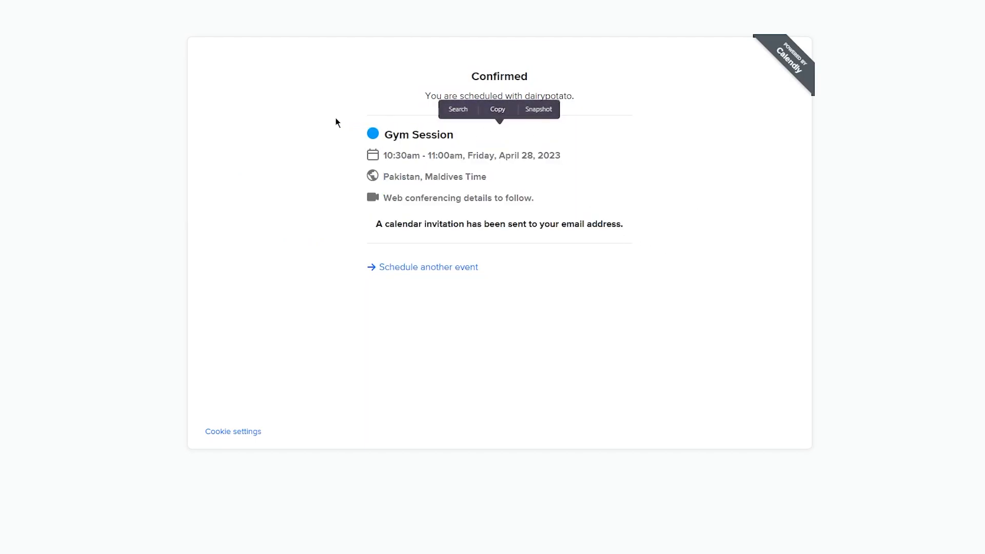
{"action": "left_click_drag", "start_coordinate": [374, 154], "coordinate": [565, 173]}
{"action": "left_click", "coordinate": [419, 172]}
{"action": "left_click_drag", "start_coordinate": [385, 156], "coordinate": [590, 174]}
{"action": "left_click", "coordinate": [589, 181]}
{"action": "left_click_drag", "start_coordinate": [454, 156], "coordinate": [635, 214]}
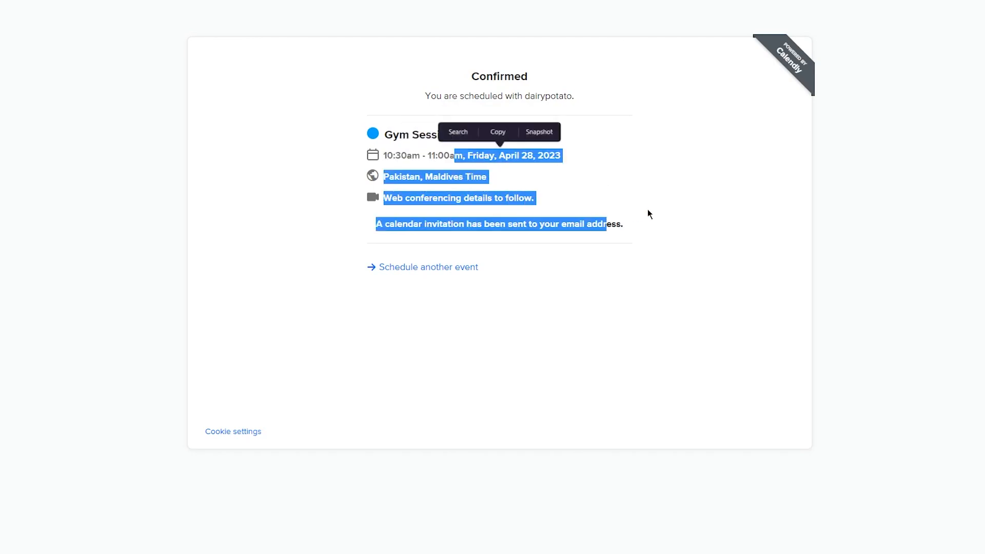
{"action": "left_click", "coordinate": [667, 208]}
{"action": "left_click_drag", "start_coordinate": [374, 224], "coordinate": [653, 229]}
{"action": "left_click", "coordinate": [662, 203]}
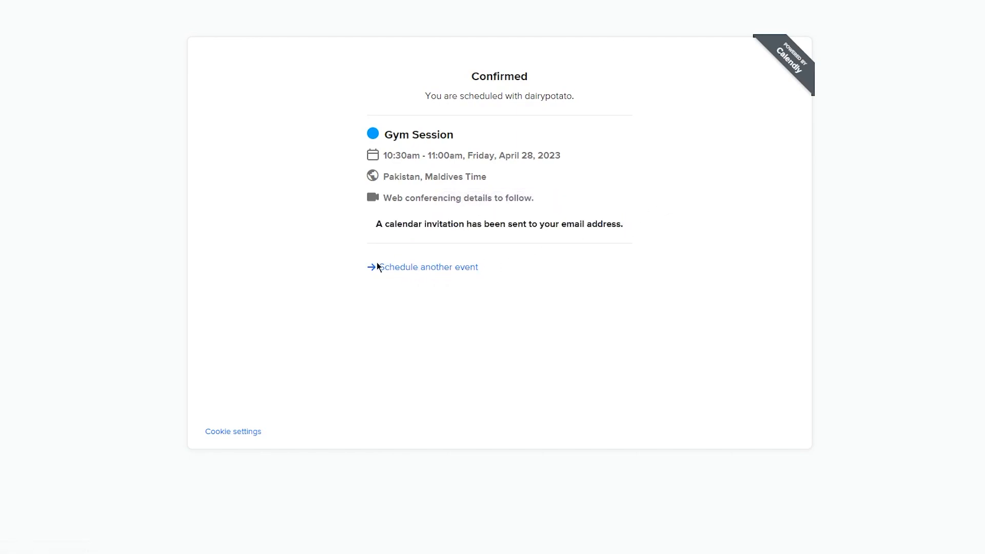
Step: Try the "Schedule another event" link, and return from the event type editor to the event types list
{"action": "left_click", "coordinate": [424, 268]}
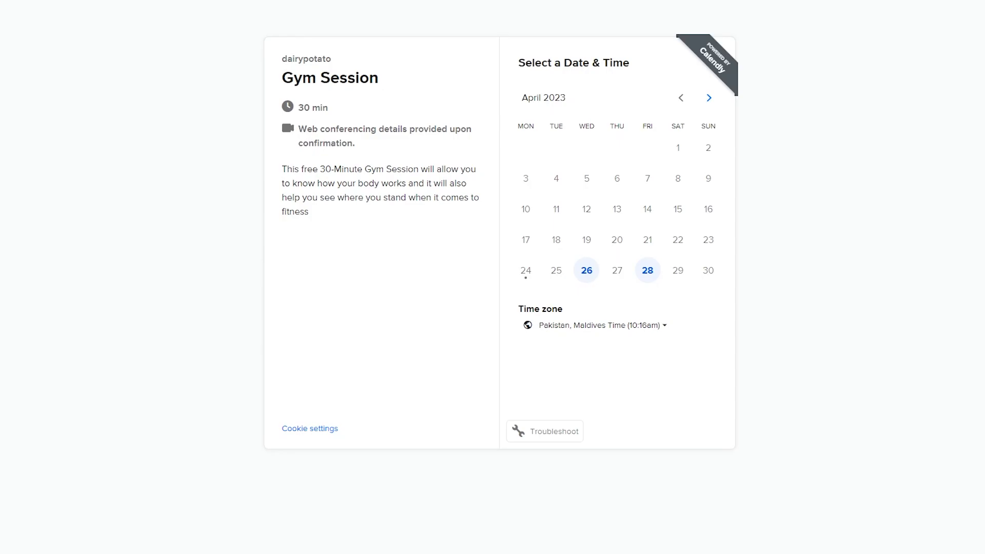
{"action": "key", "text": "ctrl+shift+Tab"}
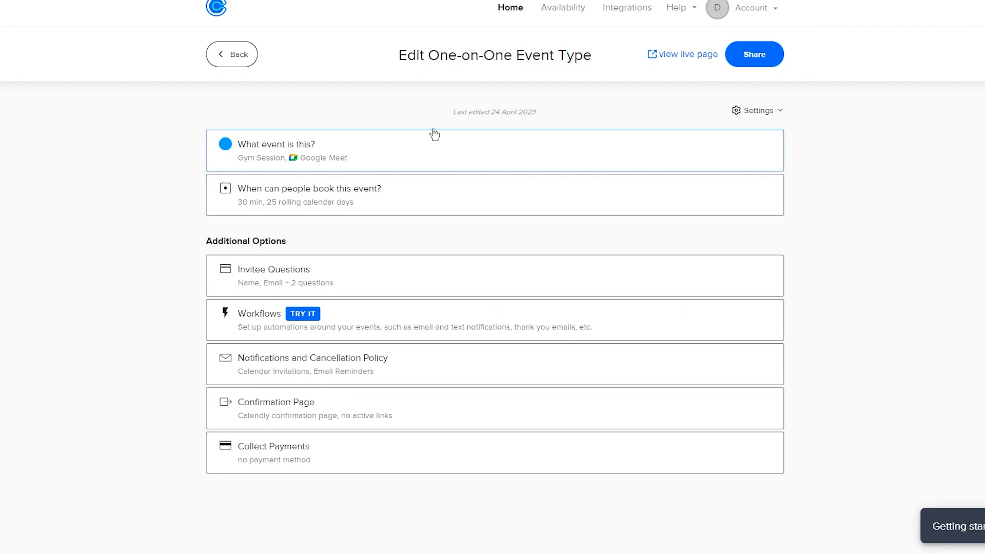
{"action": "left_click", "coordinate": [217, 10]}
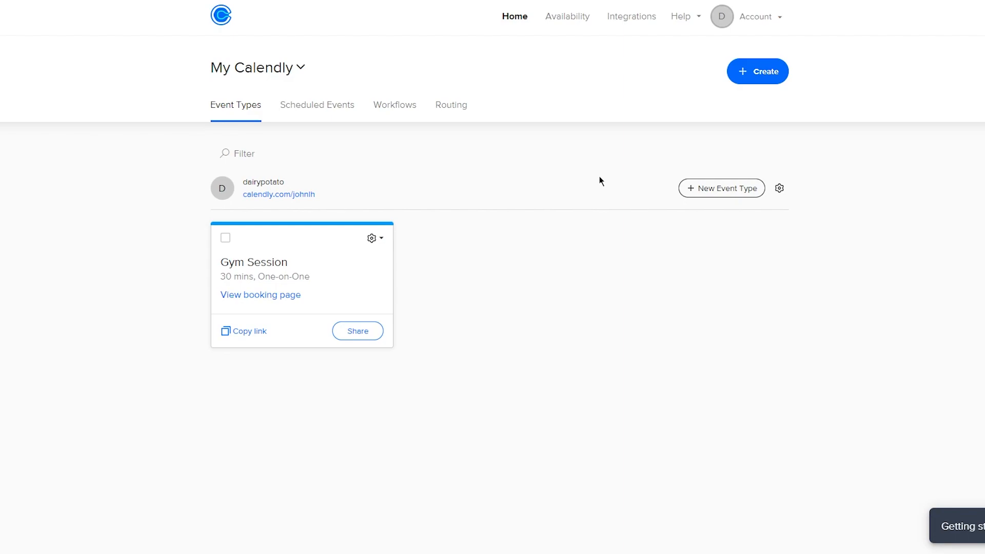
Step: Switch the Gym Session event type off and back on in its options
{"action": "left_click", "coordinate": [373, 237]}
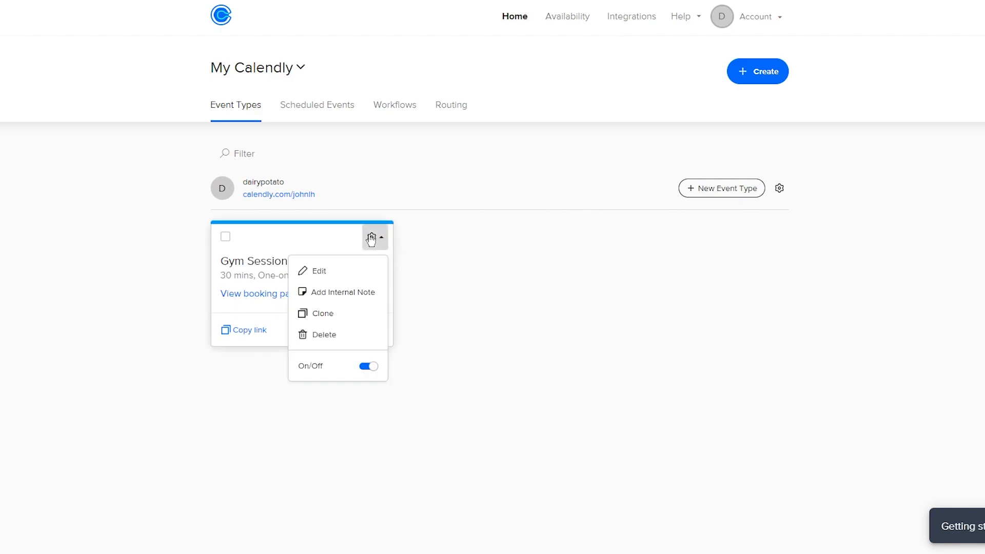
{"action": "left_click", "coordinate": [362, 366]}
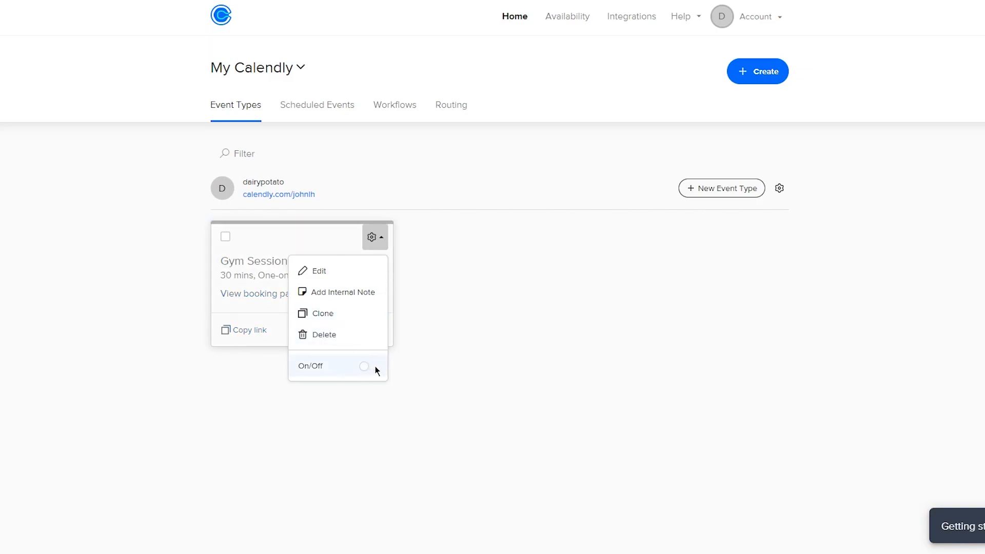
{"action": "left_click", "coordinate": [515, 355]}
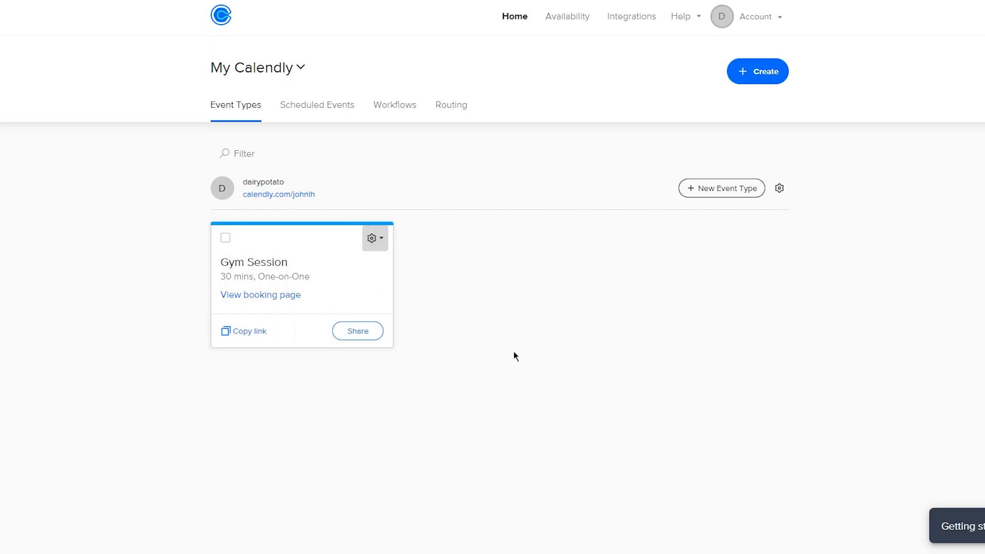
Step: Copy the Gym Session link and review its website, email times and link sharing options
{"action": "left_click", "coordinate": [254, 330]}
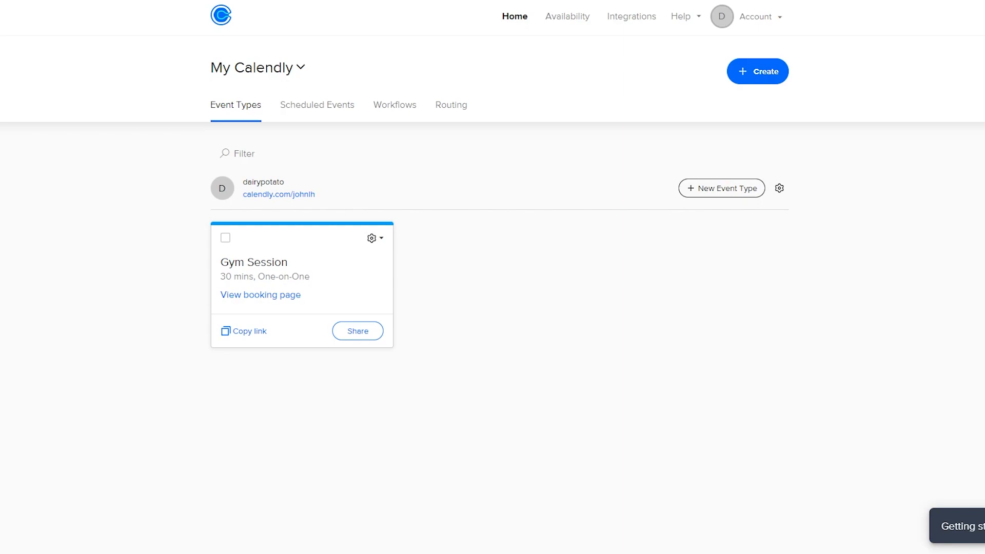
{"action": "left_click", "coordinate": [356, 340]}
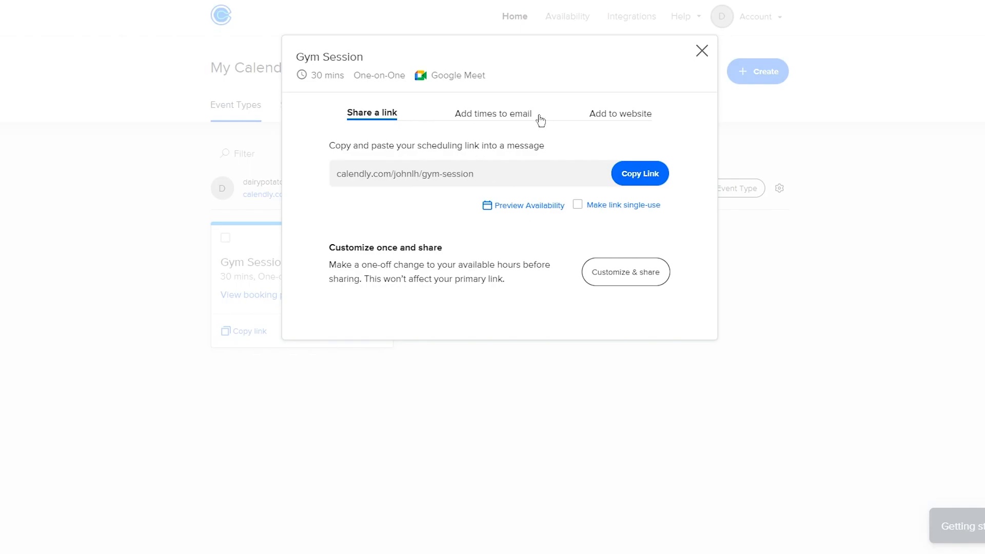
{"action": "left_click", "coordinate": [592, 115]}
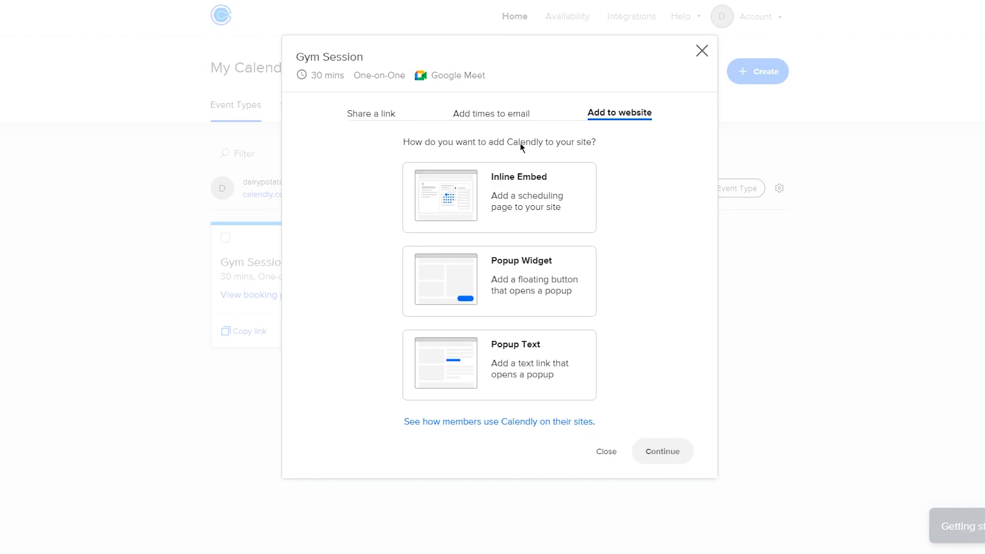
{"action": "left_click_drag", "start_coordinate": [500, 112], "coordinate": [497, 106]}
{"action": "left_click", "coordinate": [493, 112]}
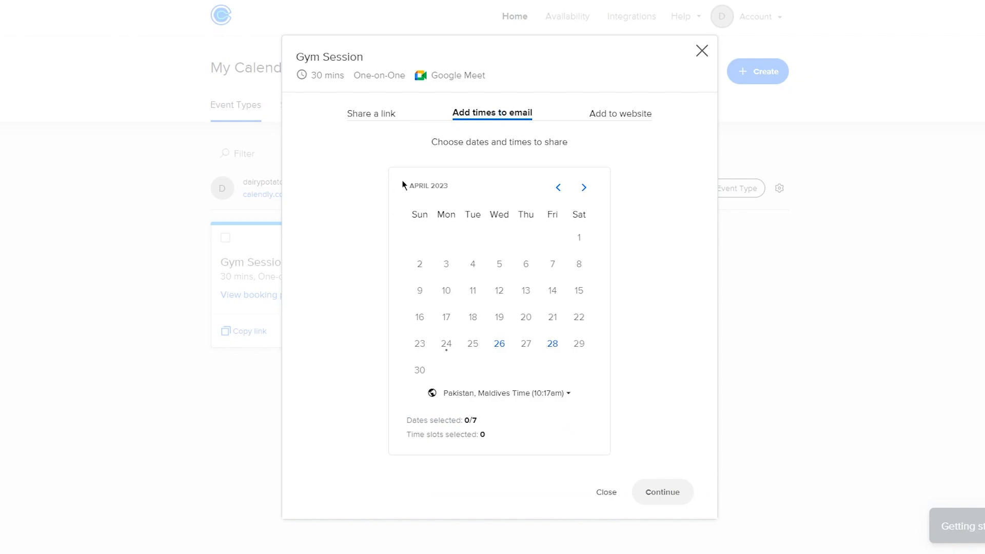
{"action": "left_click", "coordinate": [385, 124]}
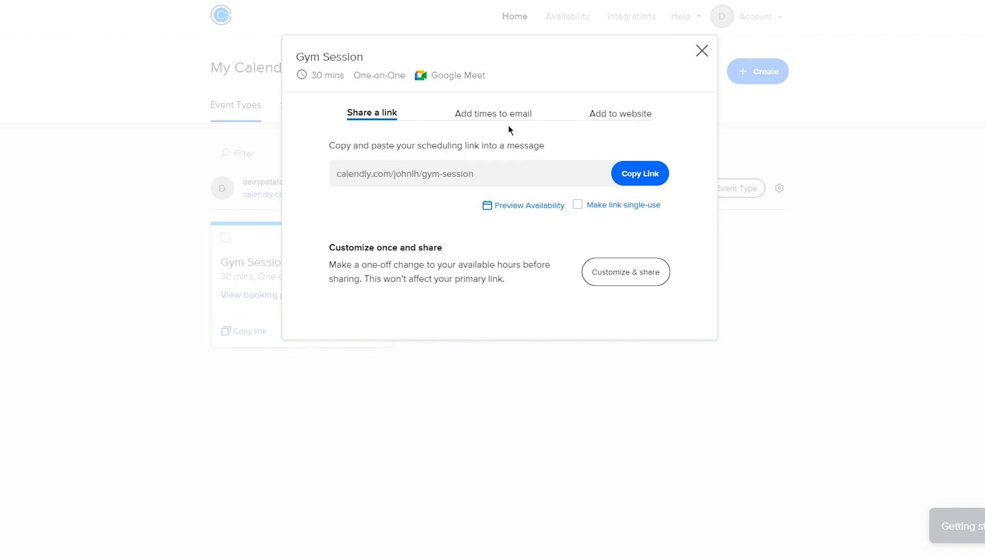
Step: Choose Inline Embed for adding Gym Session to a website and continue to its embed code
{"action": "left_click", "coordinate": [641, 115]}
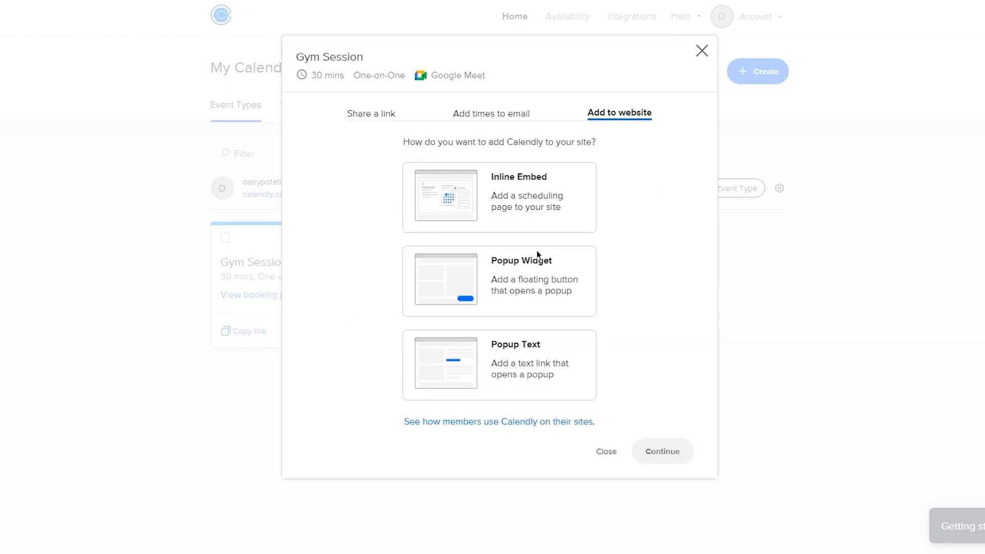
{"action": "left_click", "coordinate": [496, 217]}
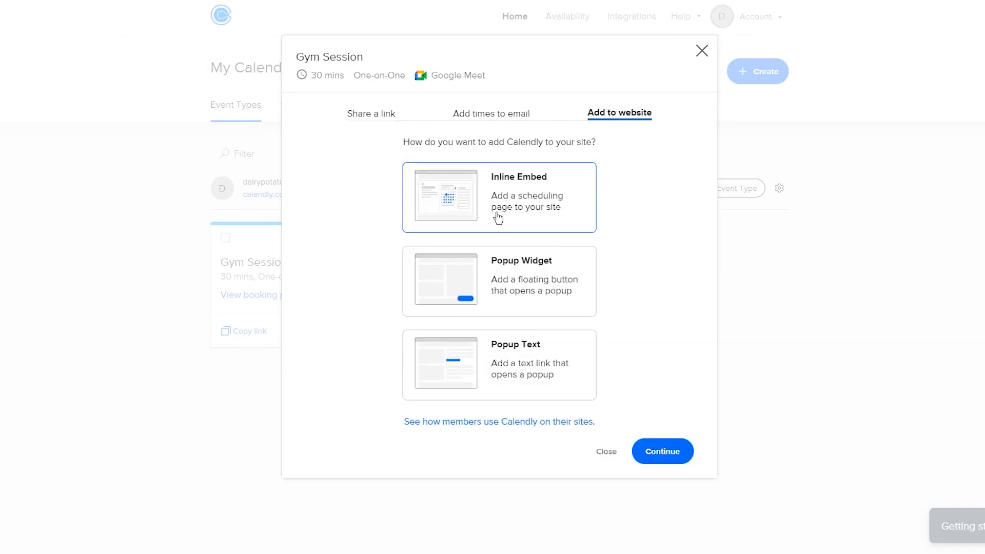
{"action": "left_click", "coordinate": [678, 455]}
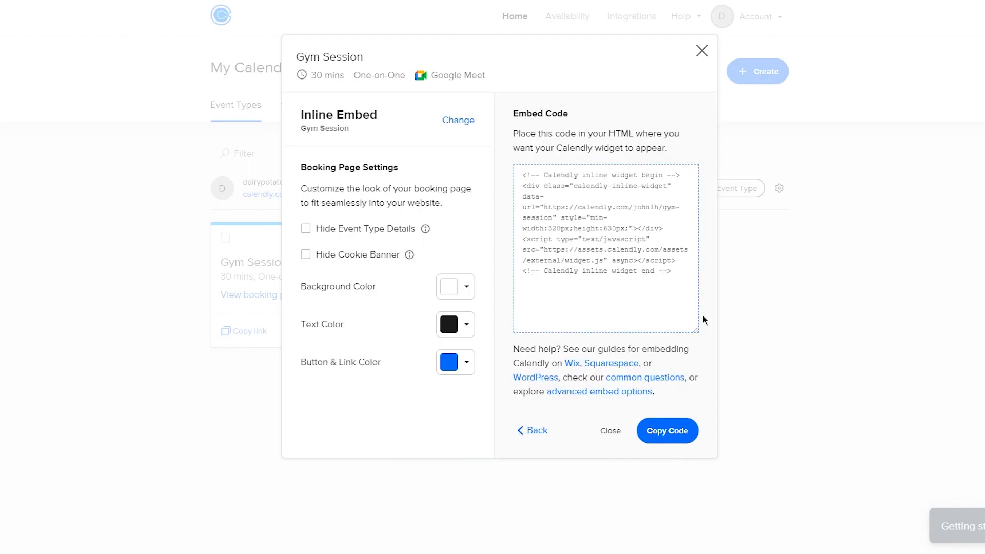
{"action": "left_click_drag", "start_coordinate": [667, 287], "coordinate": [553, 176]}
{"action": "left_click", "coordinate": [499, 146]}
Step: Set the inline embed's background color to ff0000, and look at the text color and button & link color choices
{"action": "left_click", "coordinate": [460, 289]}
{"action": "left_click_drag", "start_coordinate": [440, 335], "coordinate": [474, 293]}
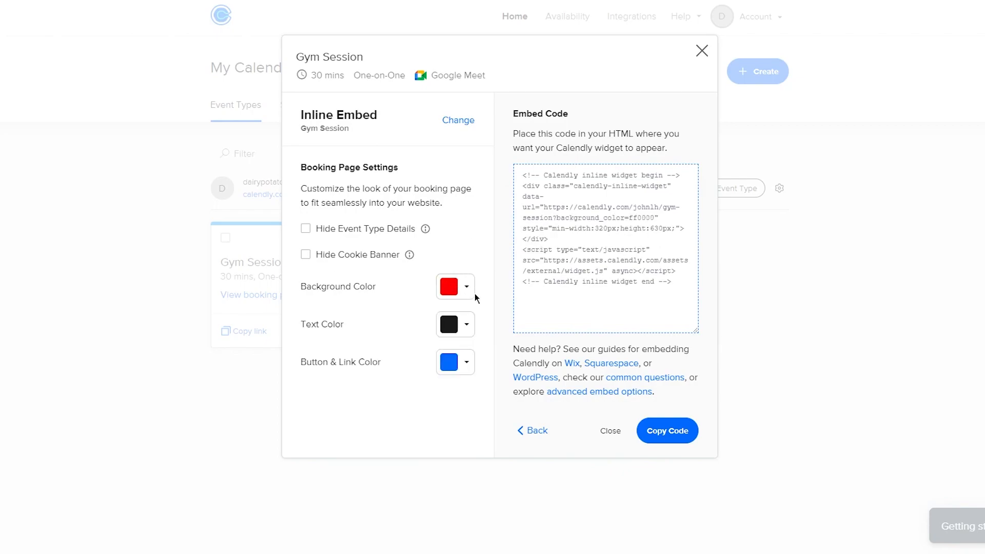
{"action": "left_click", "coordinate": [453, 328]}
{"action": "left_click", "coordinate": [473, 314]}
{"action": "left_click", "coordinate": [470, 363]}
{"action": "left_click", "coordinate": [493, 299]}
Step: Copy the inline embed code and close the Gym Session sharing dialog
{"action": "left_click", "coordinate": [576, 203]}
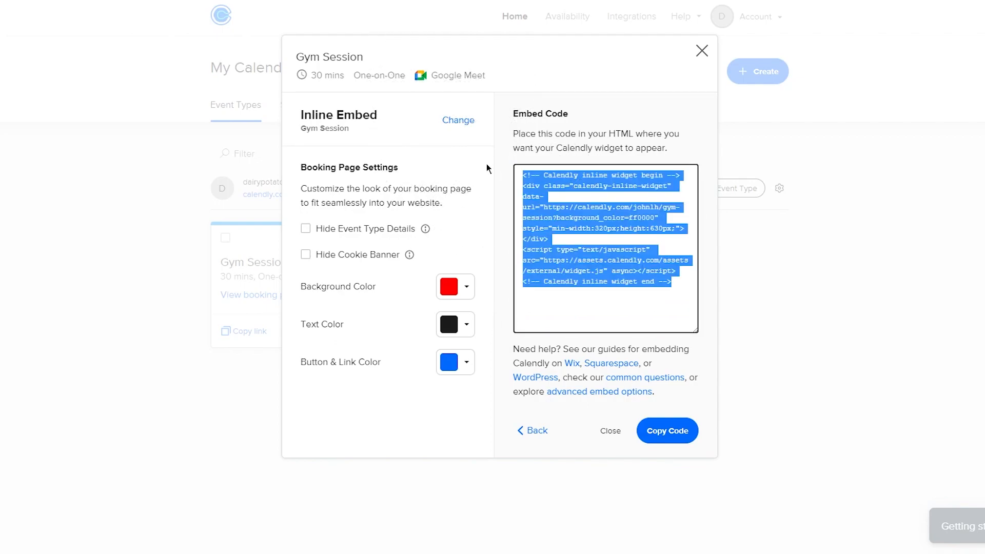
{"action": "left_click", "coordinate": [519, 162]}
{"action": "left_click", "coordinate": [533, 179]}
{"action": "left_click", "coordinate": [483, 156]}
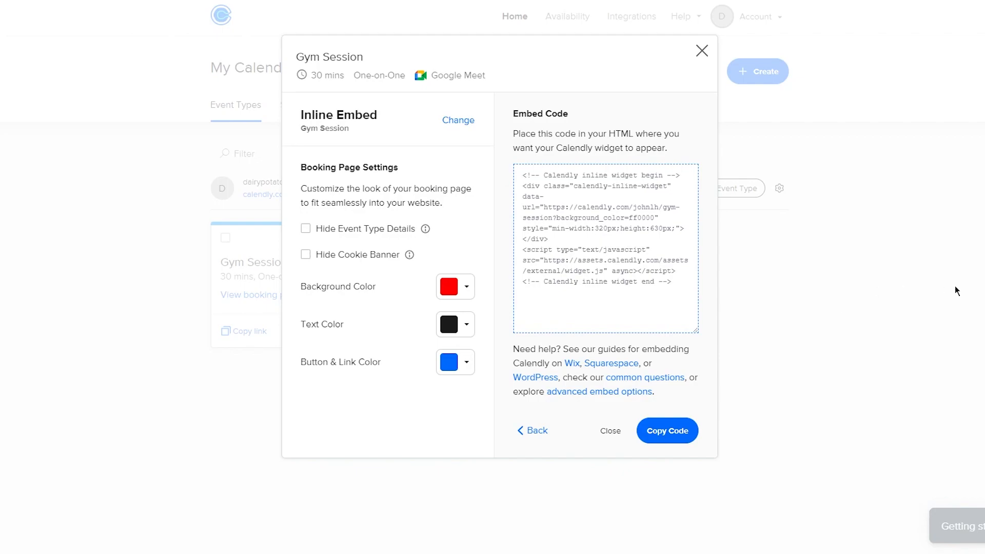
{"action": "left_click", "coordinate": [676, 430]}
{"action": "left_click", "coordinate": [529, 433]}
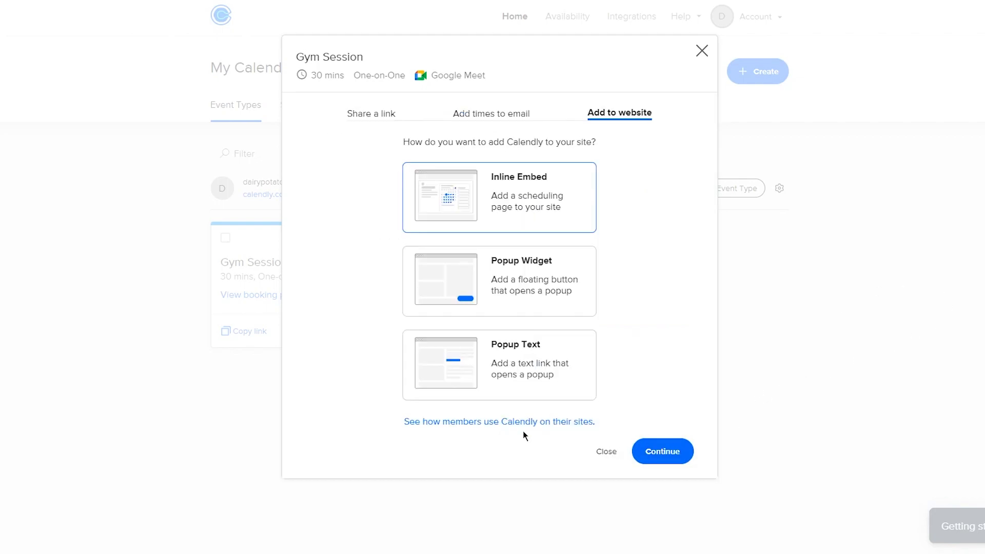
{"action": "left_click", "coordinate": [615, 452]}
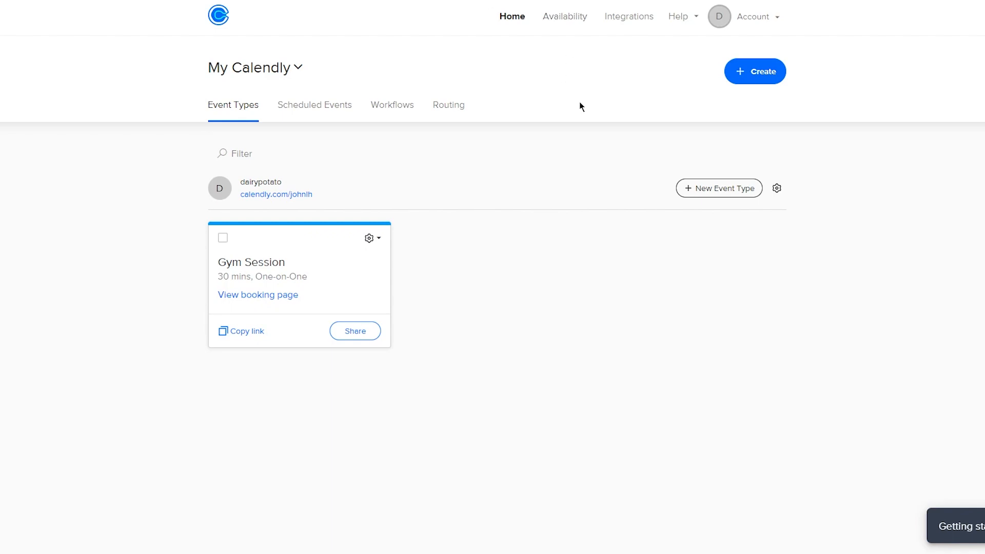
Step: View the default working hours schedule on the Availability page, and open the Integrations page
{"action": "left_click", "coordinate": [559, 24]}
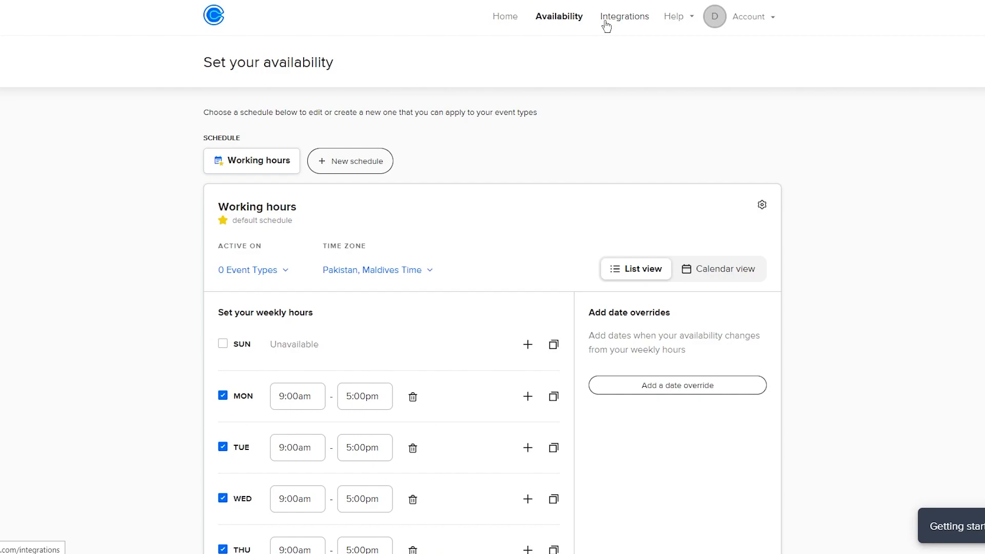
{"action": "left_click", "coordinate": [634, 21]}
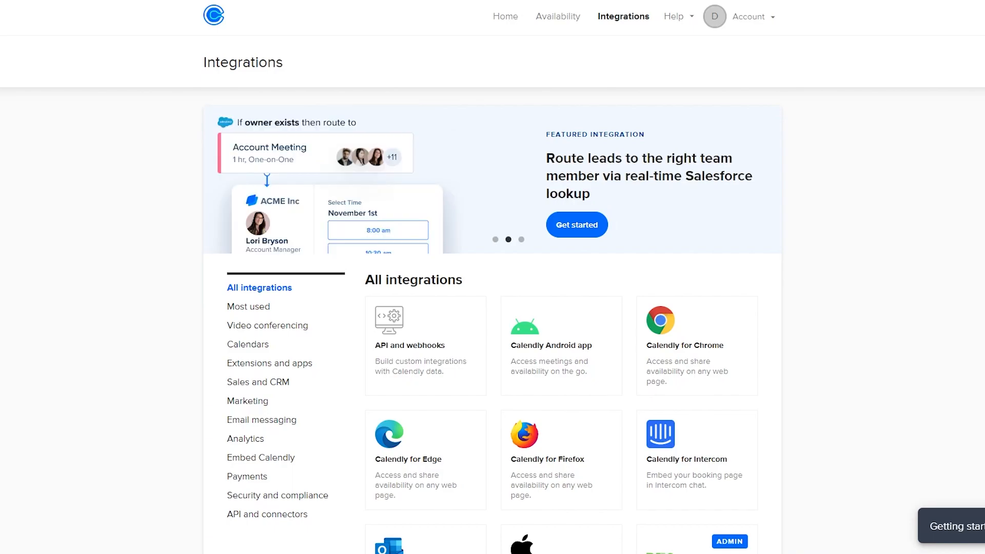
Step: Examine the full list of available integrations, from API and webhooks through Zoom
{"action": "scroll", "coordinate": [812, 351], "scroll_direction": "down", "scroll_amount": 3}
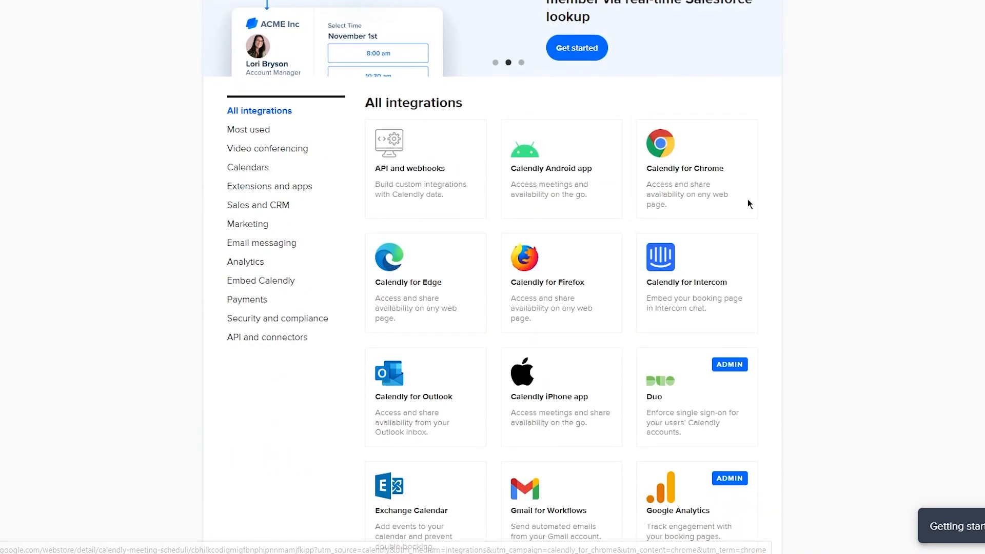
{"action": "scroll", "coordinate": [728, 272], "scroll_direction": "down", "scroll_amount": 1}
{"action": "scroll", "coordinate": [729, 273], "scroll_direction": "down", "scroll_amount": 1}
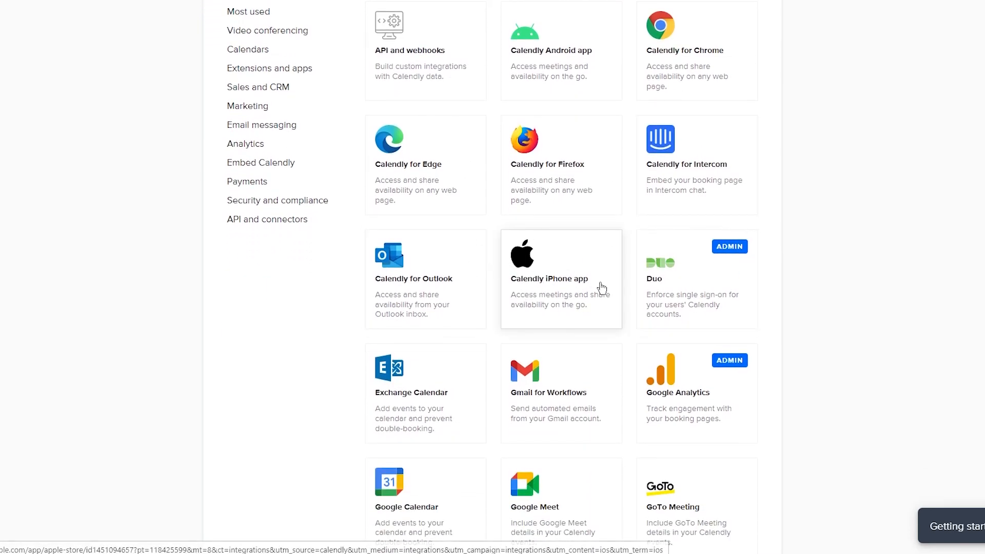
{"action": "scroll", "coordinate": [591, 285], "scroll_direction": "down", "scroll_amount": 1}
{"action": "scroll", "coordinate": [588, 286], "scroll_direction": "down", "scroll_amount": 5}
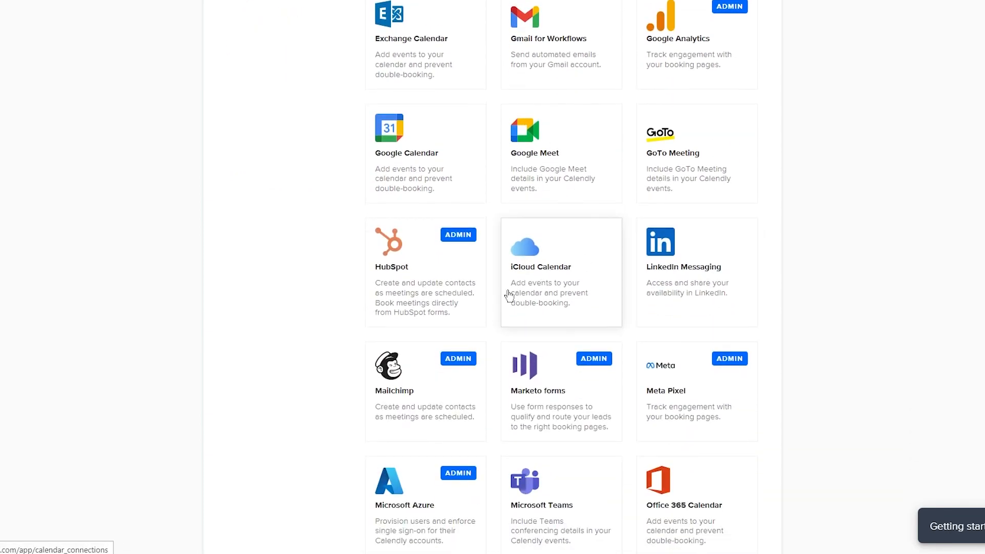
{"action": "scroll", "coordinate": [830, 328], "scroll_direction": "down", "scroll_amount": 3}
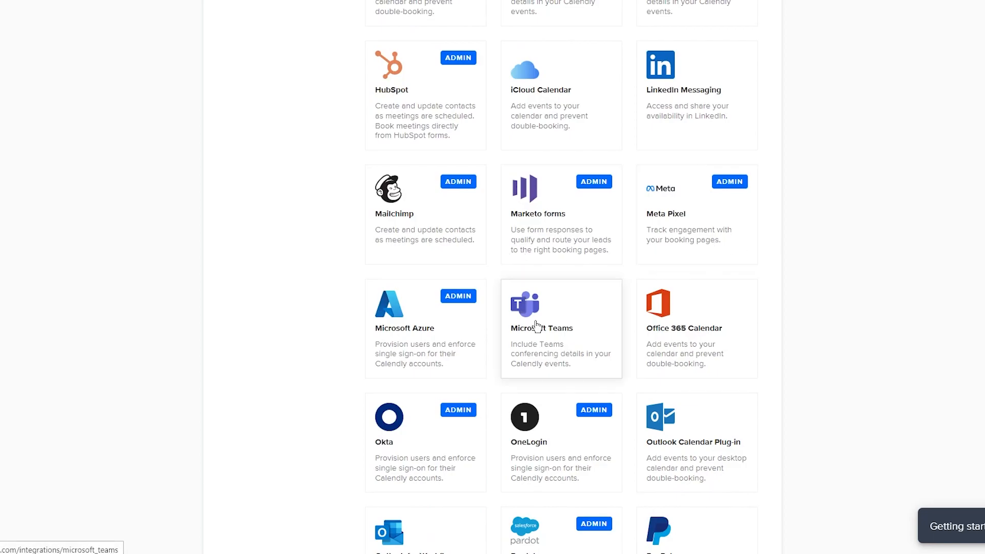
{"action": "scroll", "coordinate": [410, 380], "scroll_direction": "down", "scroll_amount": 3}
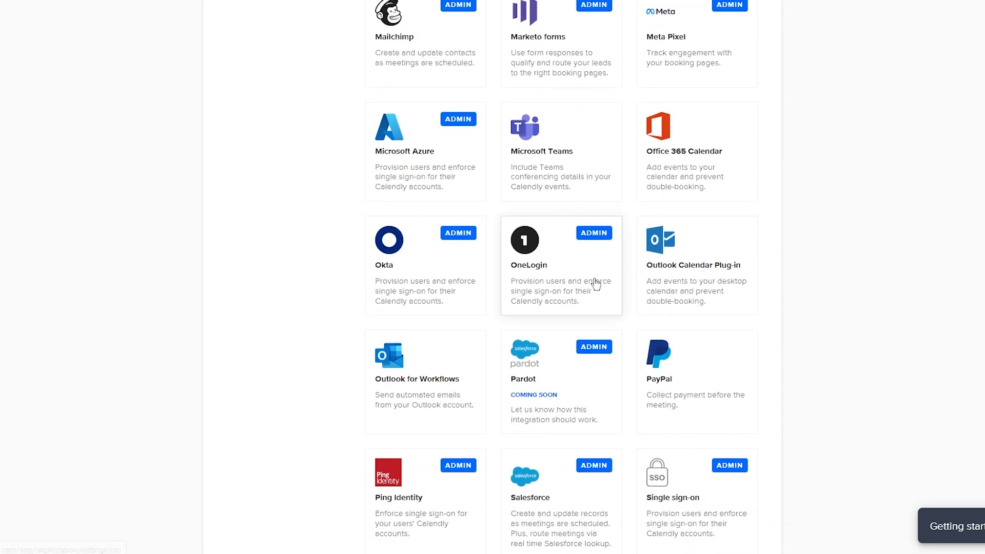
{"action": "scroll", "coordinate": [815, 369], "scroll_direction": "down", "scroll_amount": 4}
{"action": "scroll", "coordinate": [852, 318], "scroll_direction": "up", "scroll_amount": 9}
{"action": "scroll", "coordinate": [887, 290], "scroll_direction": "down", "scroll_amount": 2}
{"action": "scroll", "coordinate": [769, 287], "scroll_direction": "down", "scroll_amount": 8}
{"action": "scroll", "coordinate": [541, 316], "scroll_direction": "down", "scroll_amount": 1}
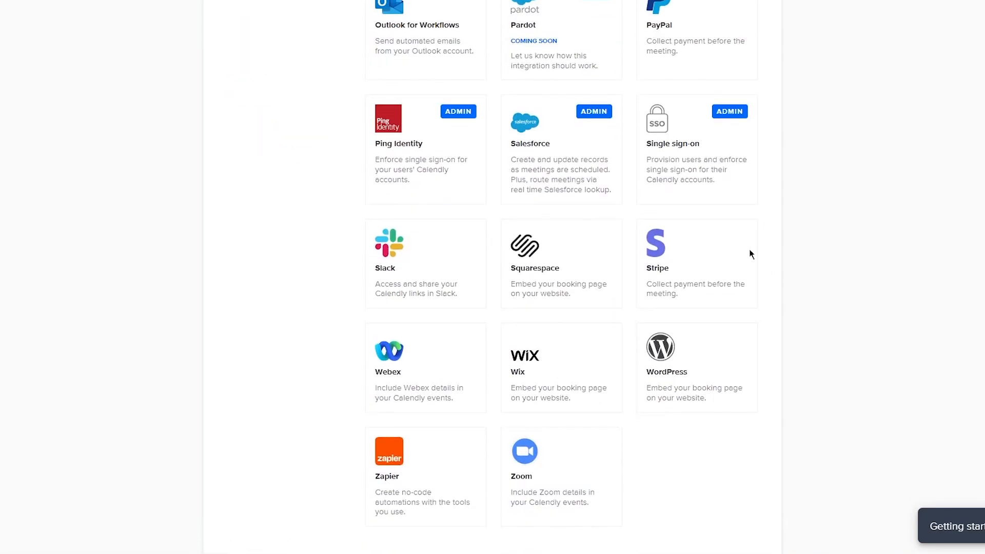
{"action": "left_click_drag", "start_coordinate": [769, 282], "coordinate": [859, 425]}
{"action": "left_click", "coordinate": [859, 365]}
{"action": "scroll", "coordinate": [958, 312], "scroll_direction": "up", "scroll_amount": 10}
{"action": "scroll", "coordinate": [957, 313], "scroll_direction": "down", "scroll_amount": 12}
{"action": "scroll", "coordinate": [959, 313], "scroll_direction": "up", "scroll_amount": 20}
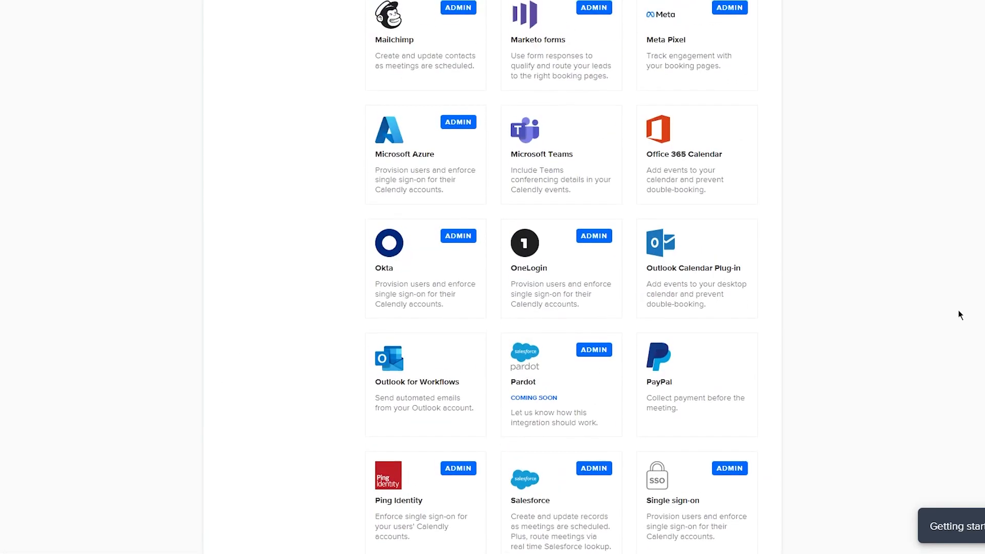